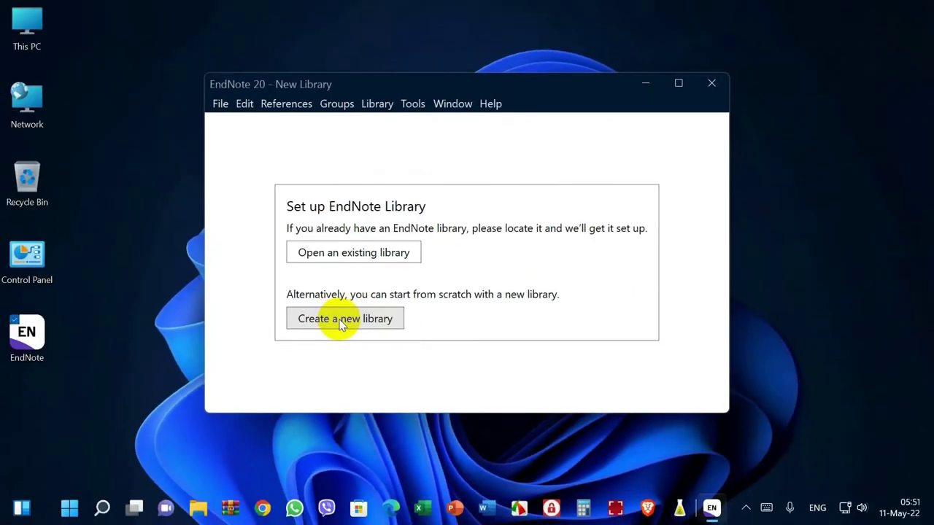
Step: Start creating a new library and make and open a folder named Vitamin D on the Desktop for it
click(340, 321)
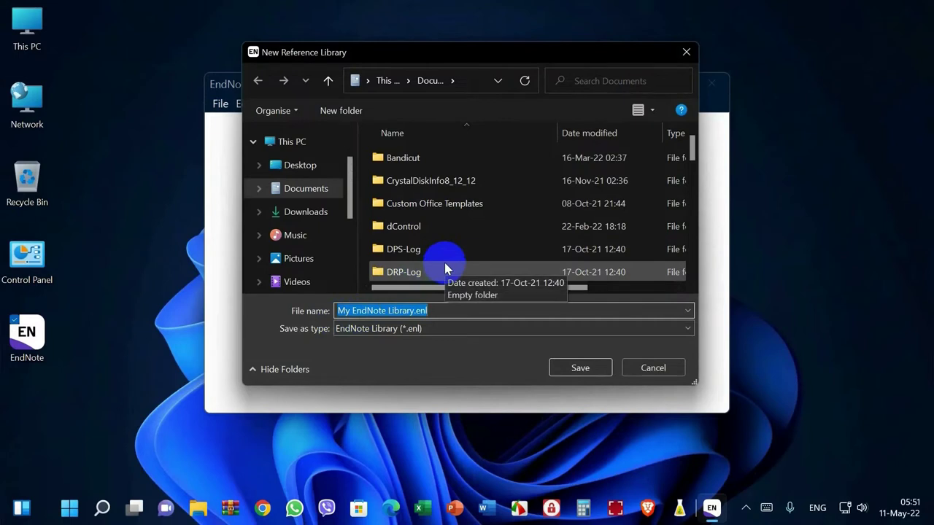
click(288, 166)
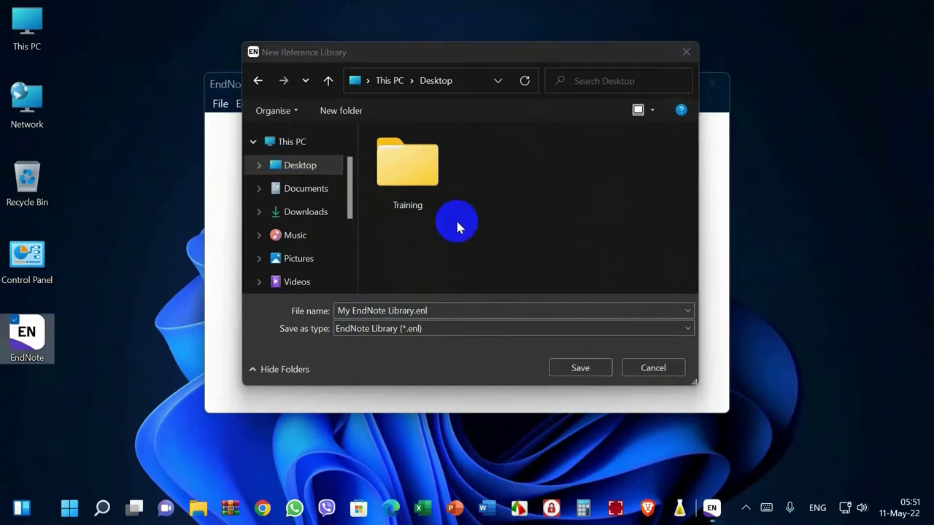
right_click(493, 149)
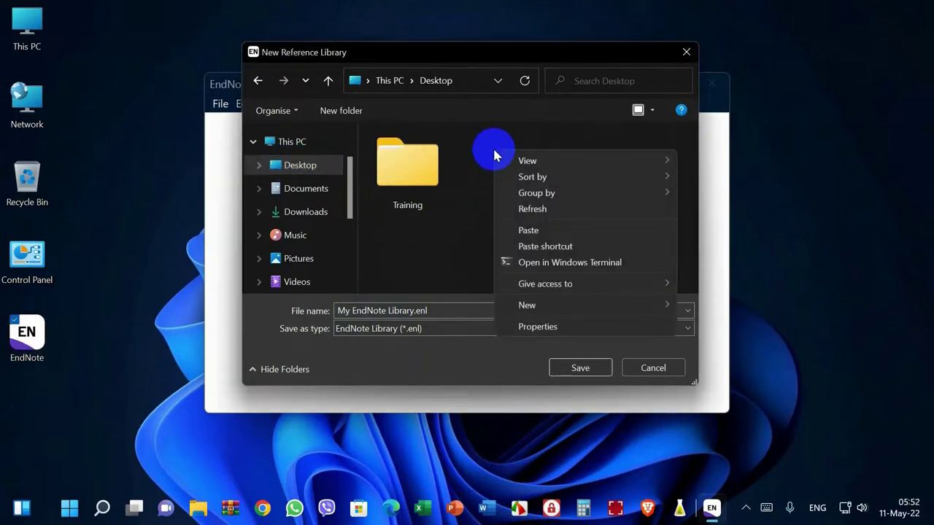
mouse_move(656, 304)
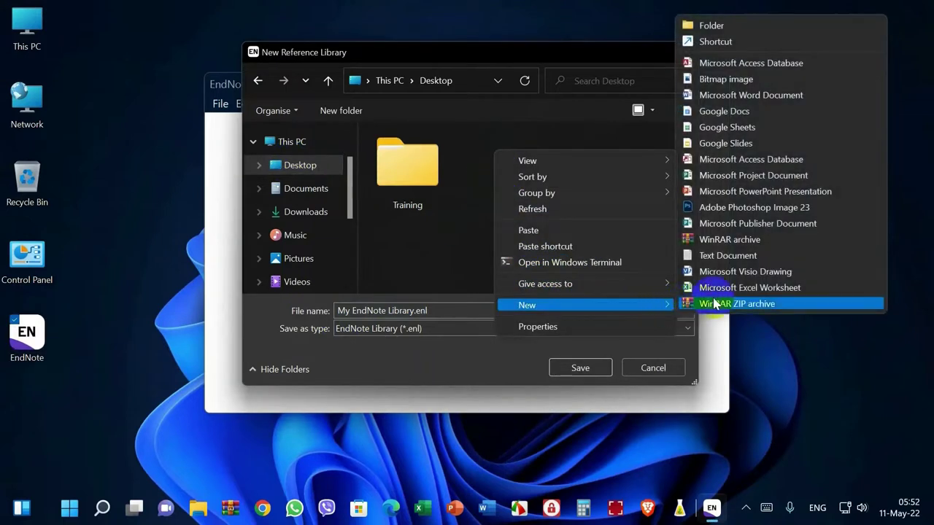
click(734, 26)
text(V)
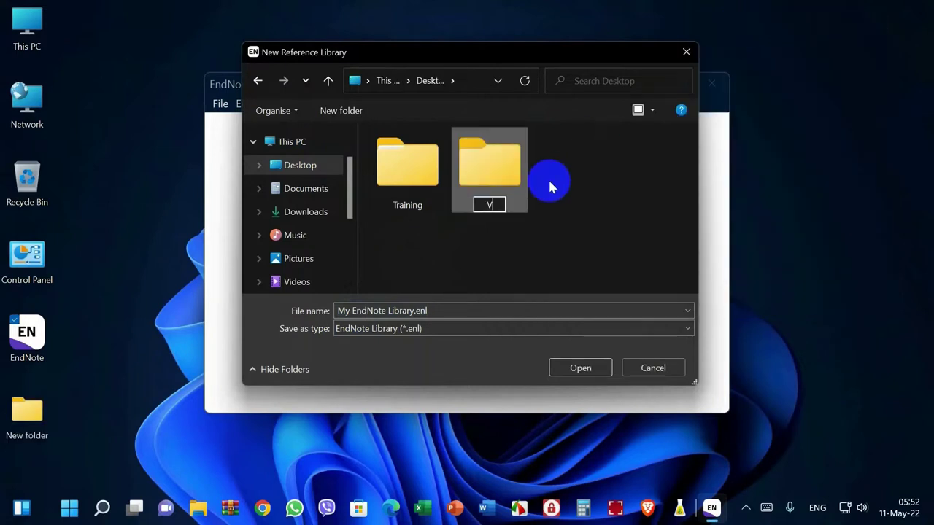
text(itamin D)
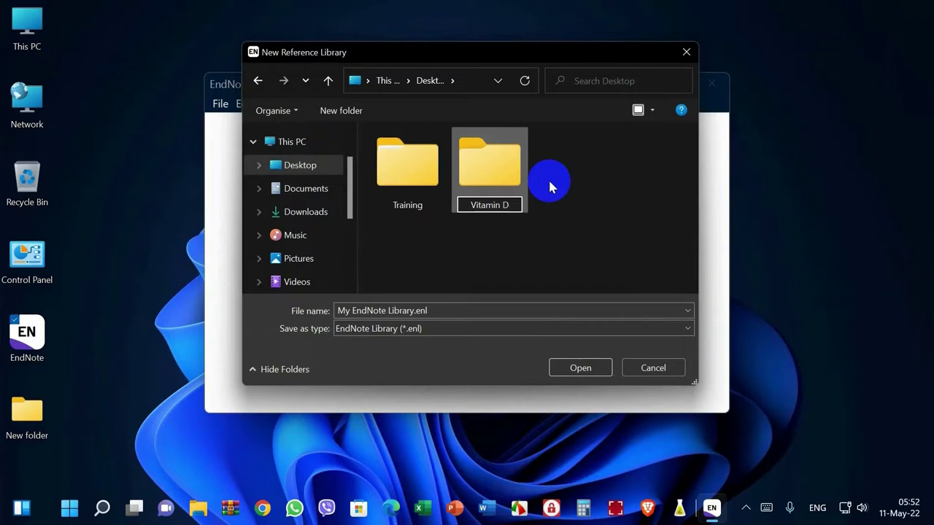
double_click(505, 170)
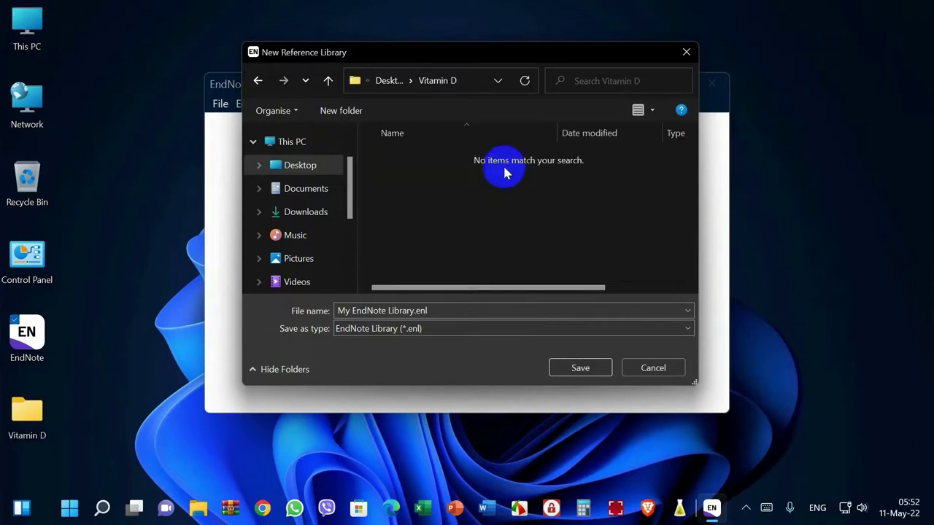
Step: Save the new library under the file name Vitamin D and maximize its window
click(410, 312)
text(Vitami)
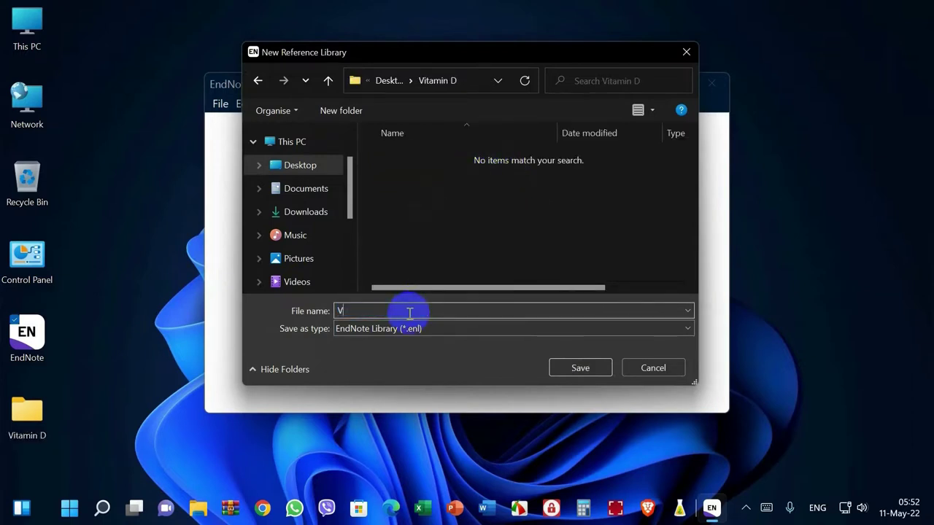
text(n D)
click(578, 368)
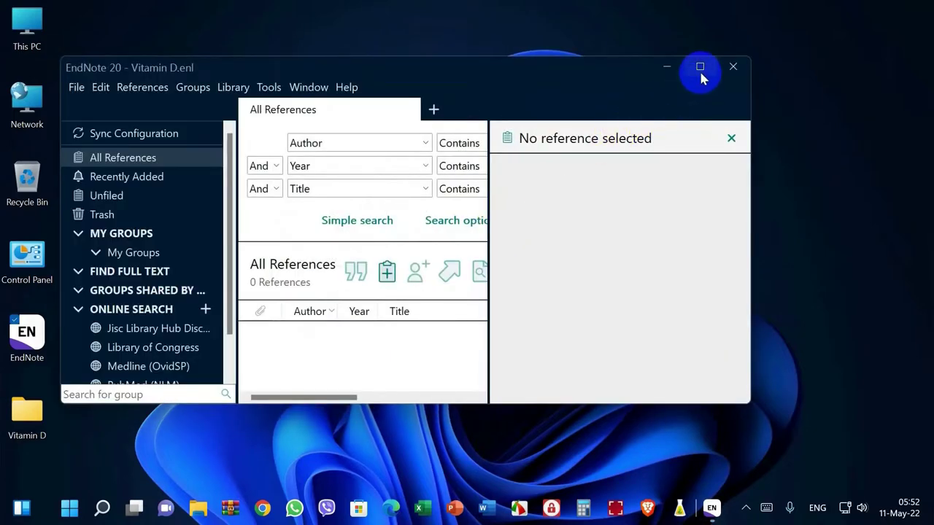
click(700, 67)
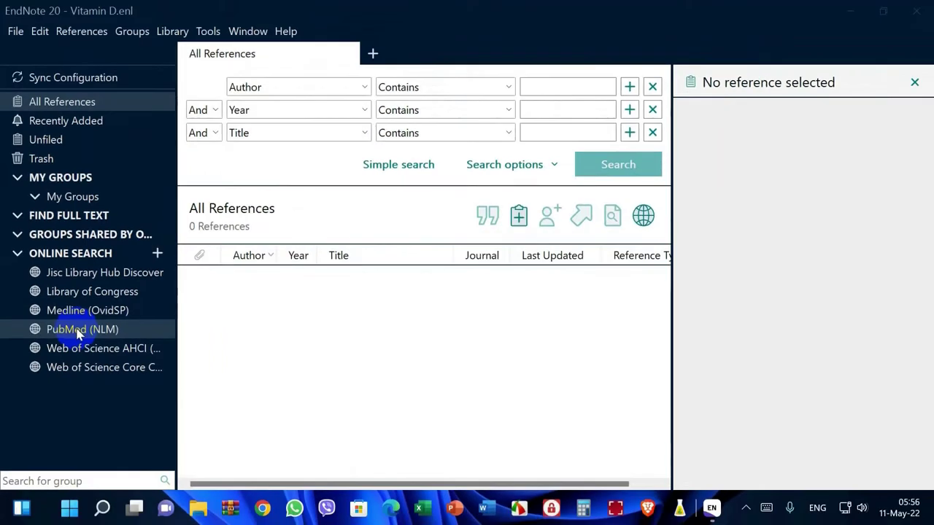
Step: Open the PubMed (NLM) online search and set the first condition to Title contains vitamin D
click(156, 400)
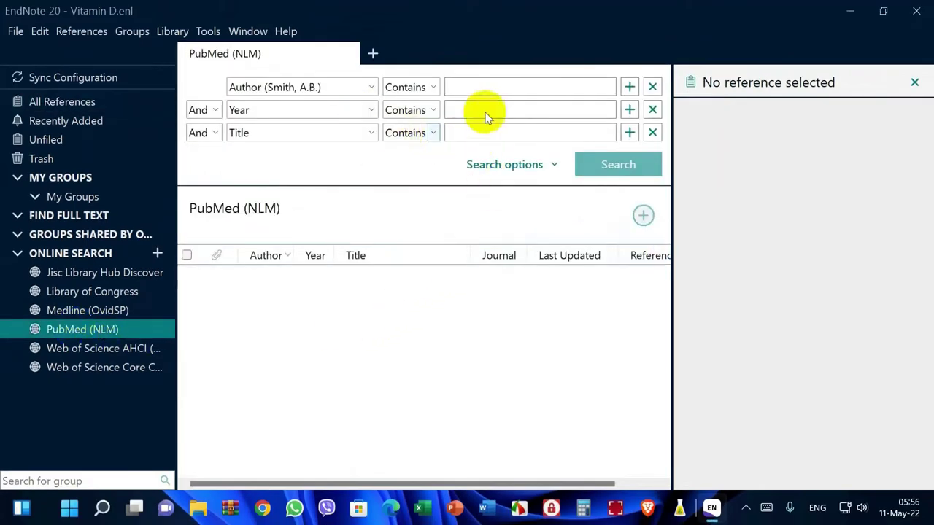
click(475, 85)
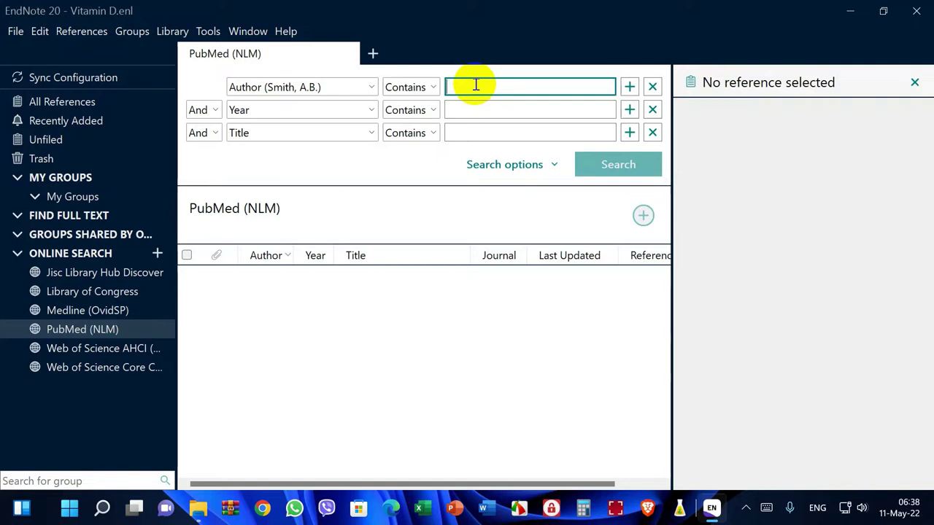
text(vit)
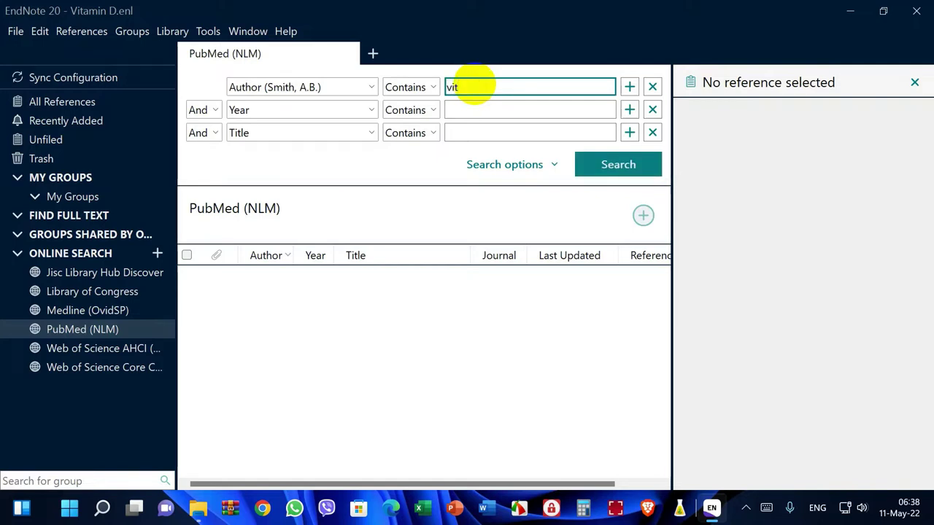
text(amin D)
click(372, 88)
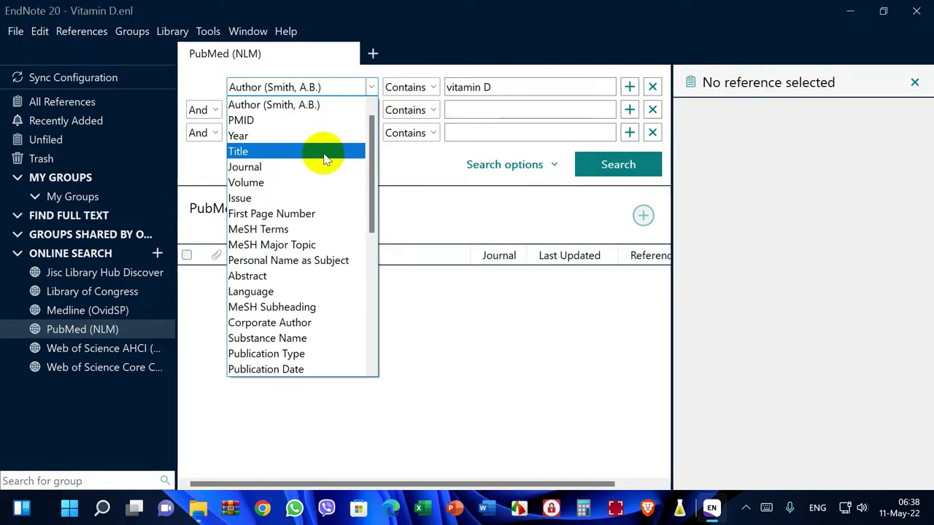
click(264, 151)
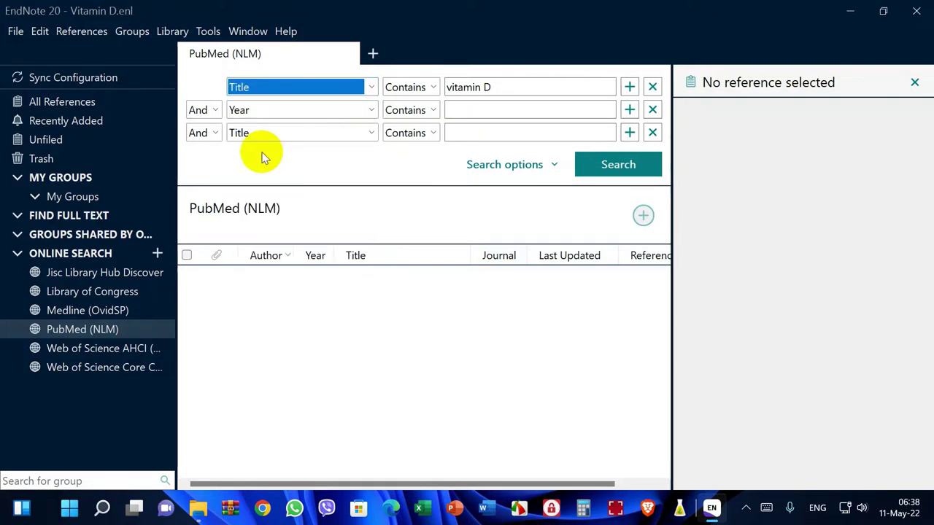
Step: Set the second search condition to Title contains cancer
click(458, 110)
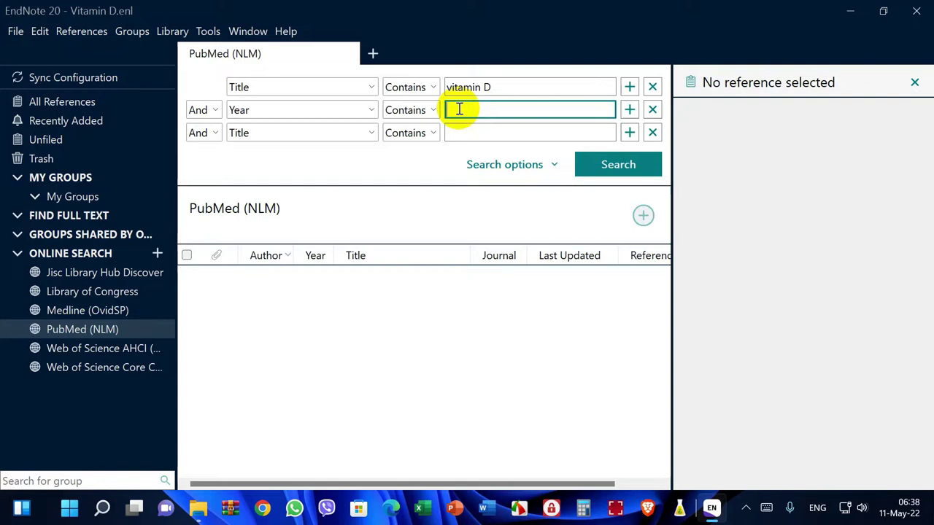
text(cancer)
click(371, 109)
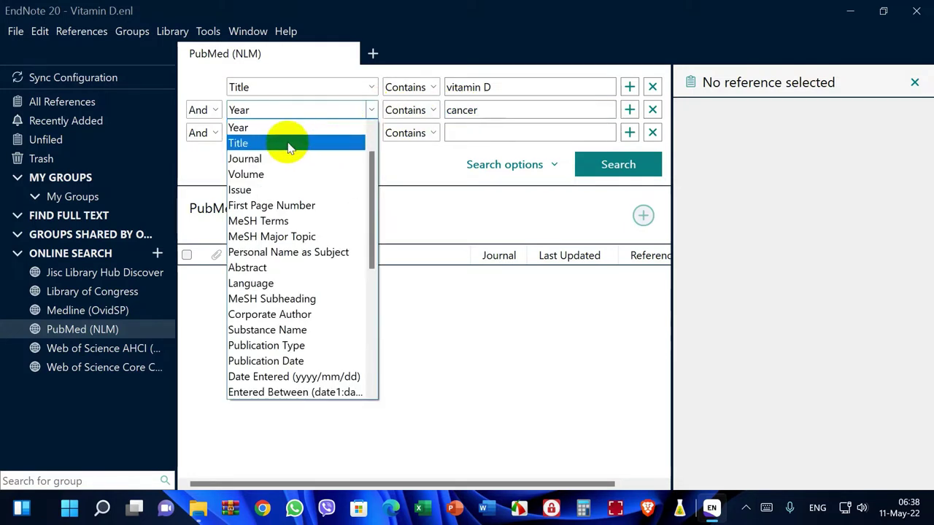
click(257, 143)
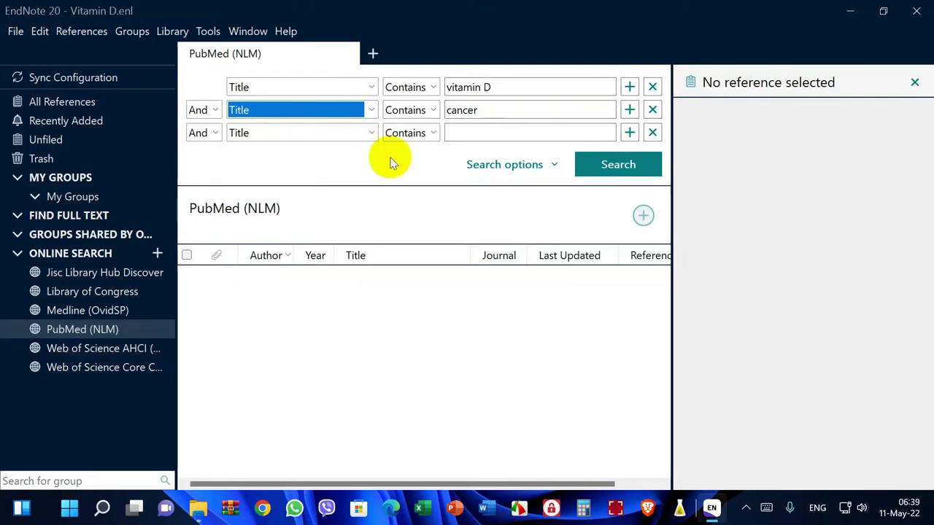
Step: Set the third condition to Title contains prostate and run the PubMed search
click(478, 132)
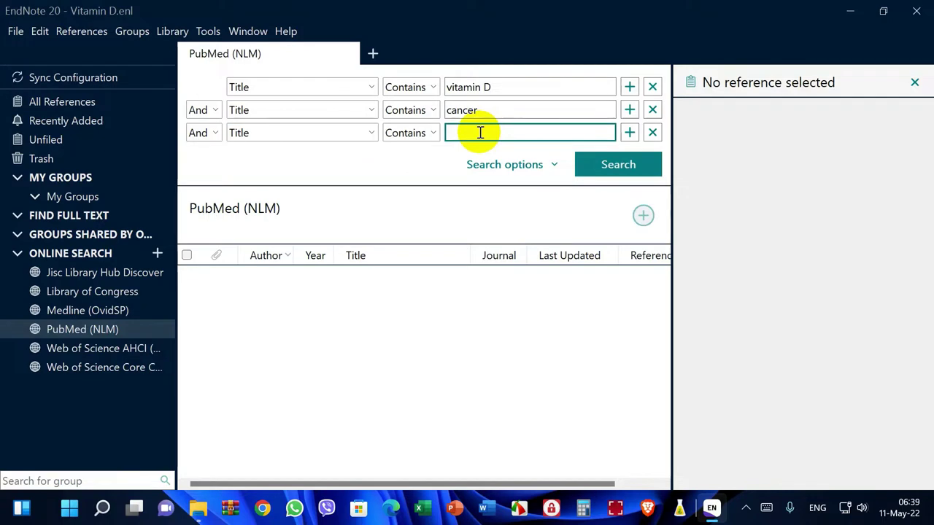
text(prostate)
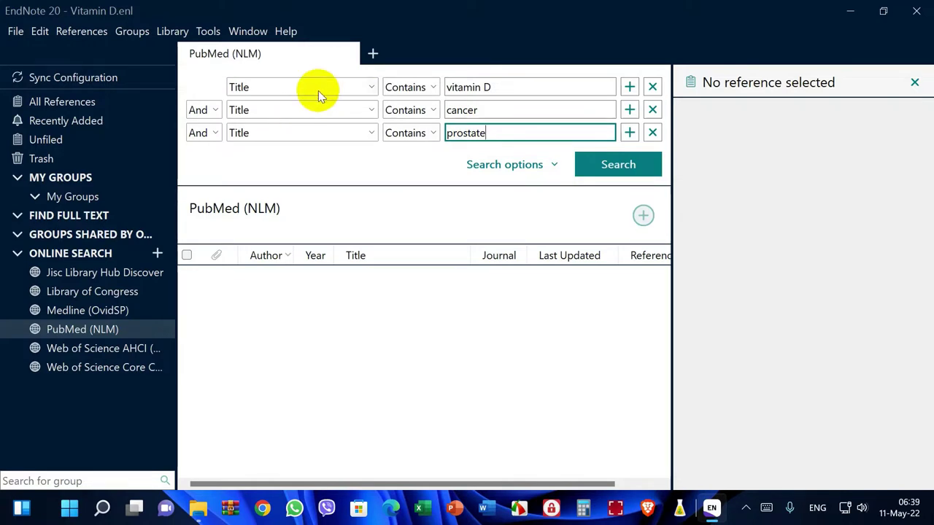
click(614, 169)
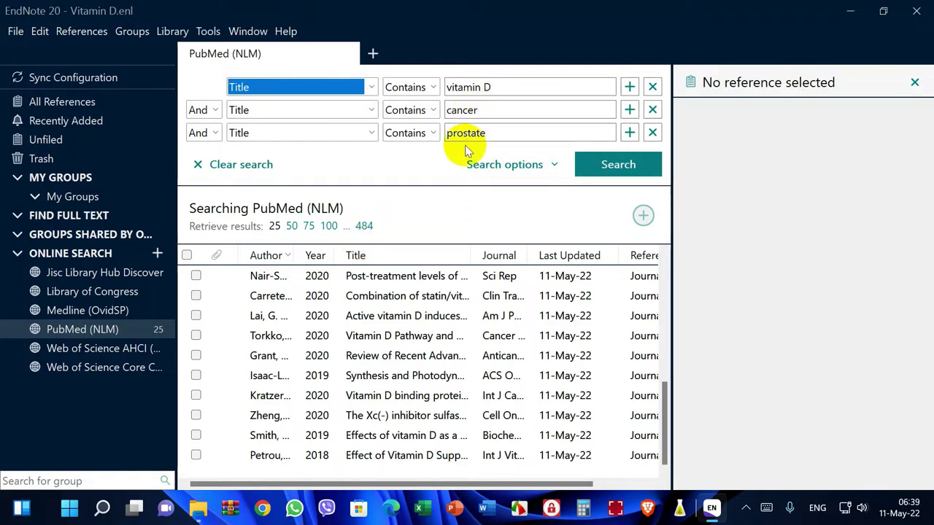
Step: Select the 2020 Sci Rep article on post-treatment levels and enlarge its summary area to check the title for the search keywords
click(372, 285)
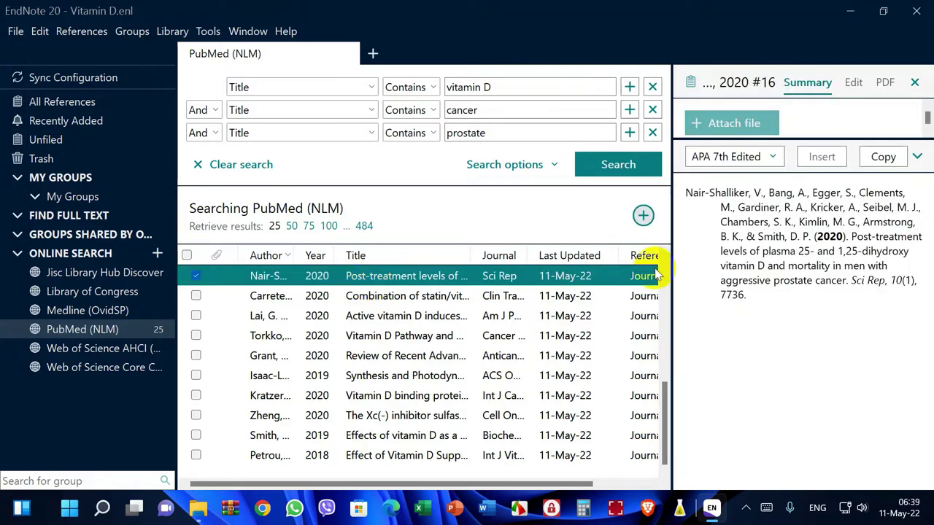
drag(780, 138, 781, 281)
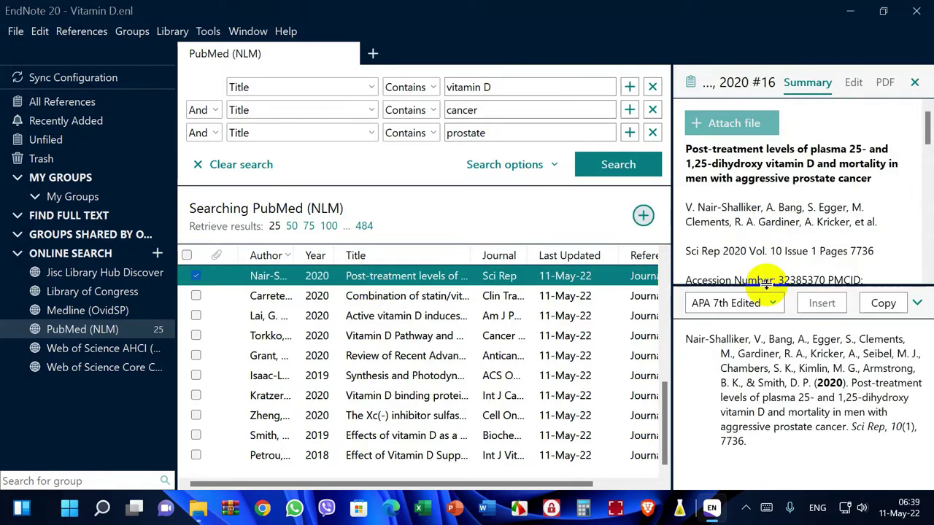
click(768, 165)
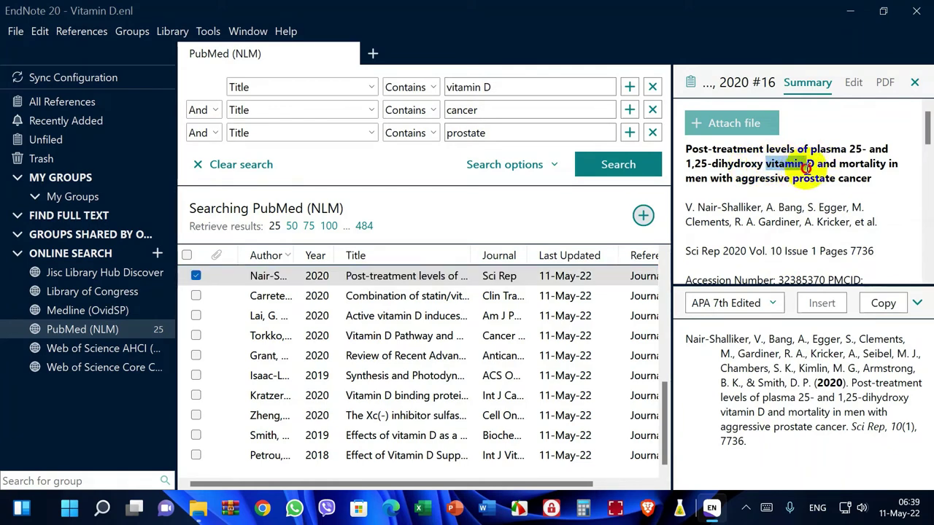
drag(792, 180, 872, 181)
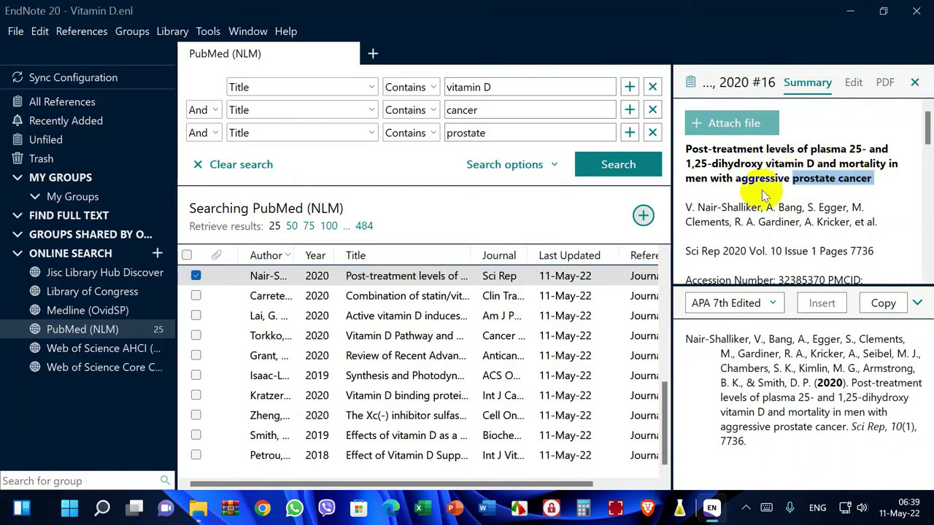
Step: Add the articles "Combination of statin/vitamin D" and "Vitamin D Pathway and Other Related Polymorphisms" to the selected results
shift+click(375, 297)
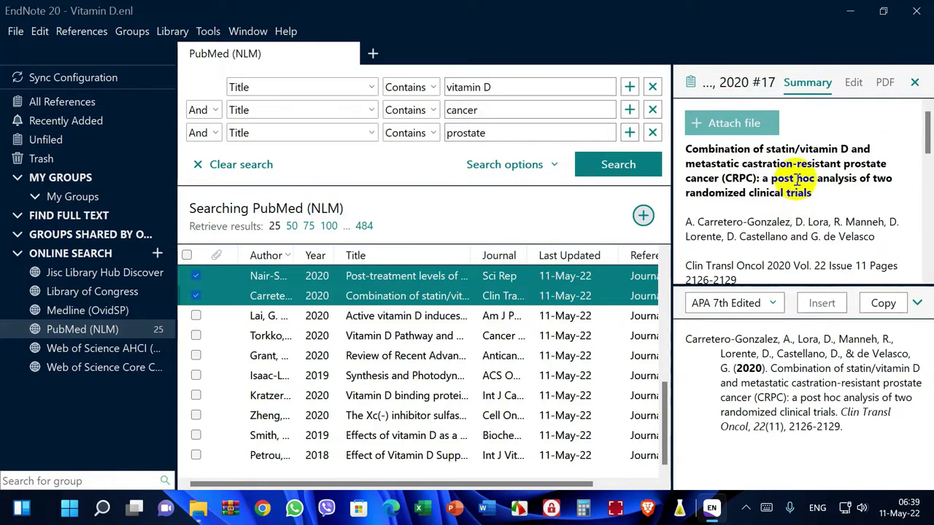
drag(799, 148, 872, 178)
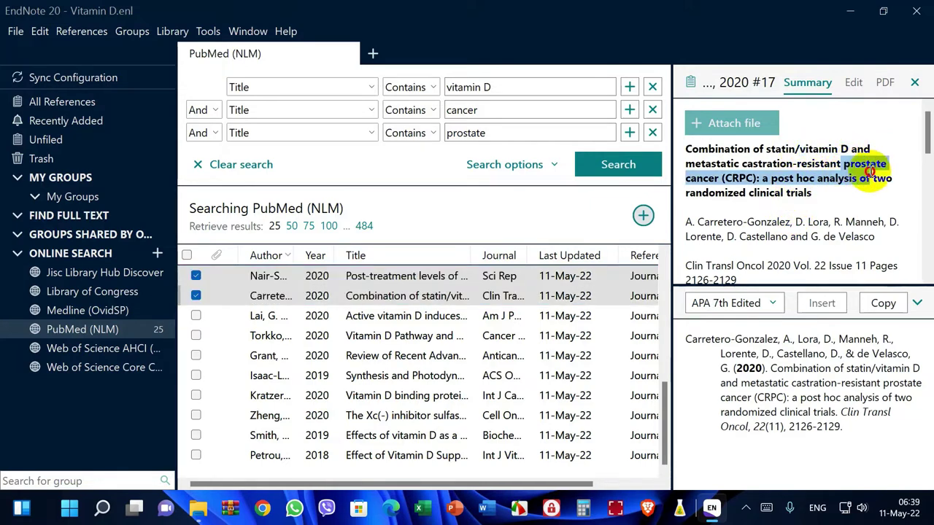
ctrl+click(359, 338)
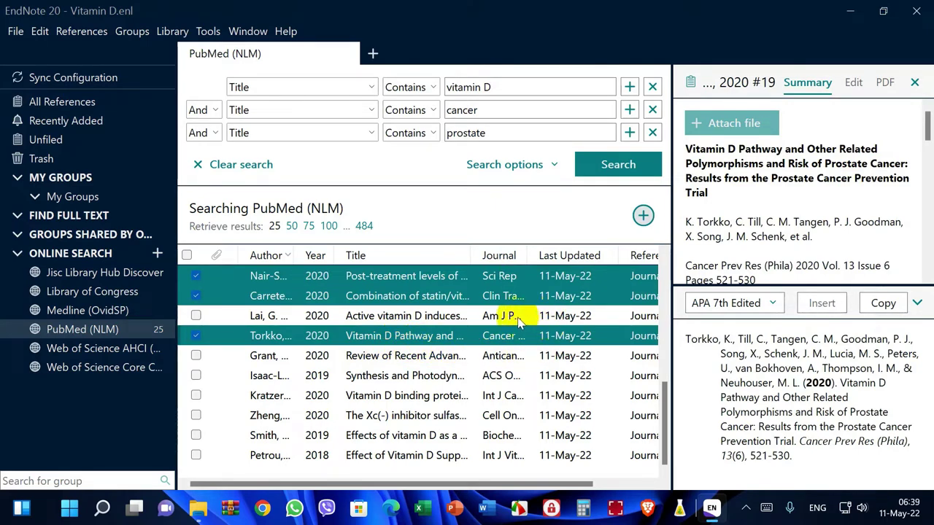
click(143, 327)
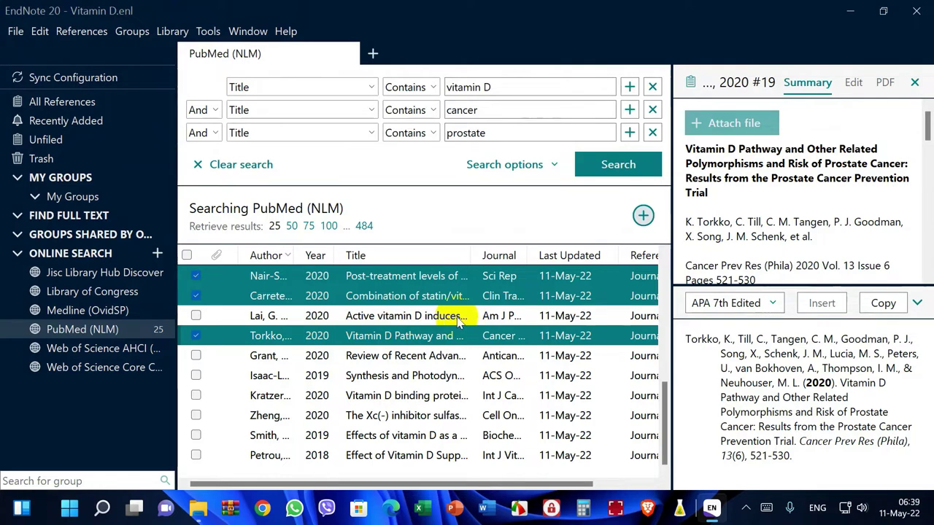
click(135, 329)
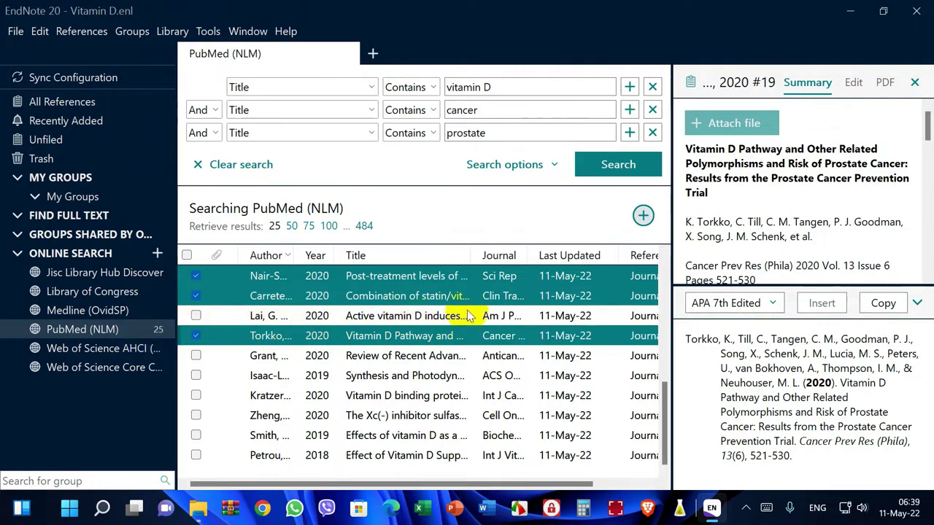
Step: Add the 2021 article "High-dose vitamin D supplementation" to the selection and read through its abstract
scroll(466, 321, up, 3)
ctrl+click(413, 318)
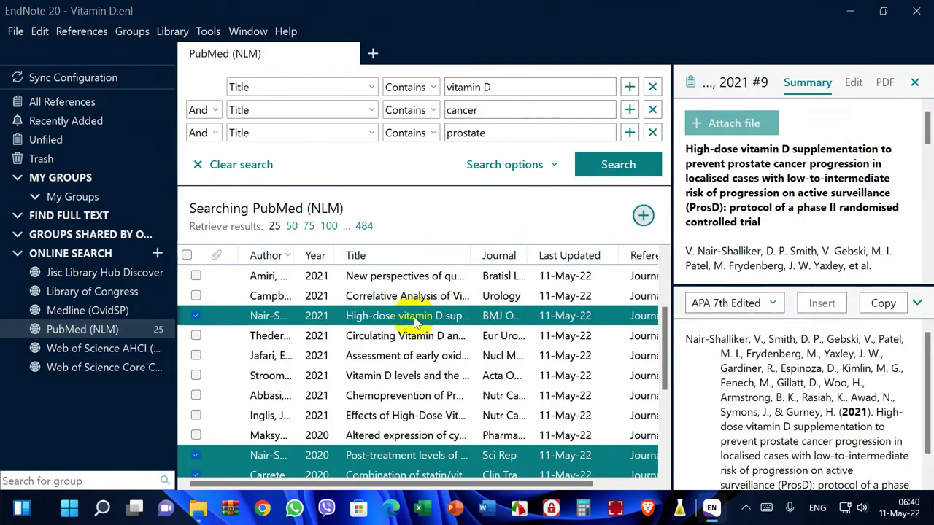
scroll(827, 197, down, 8)
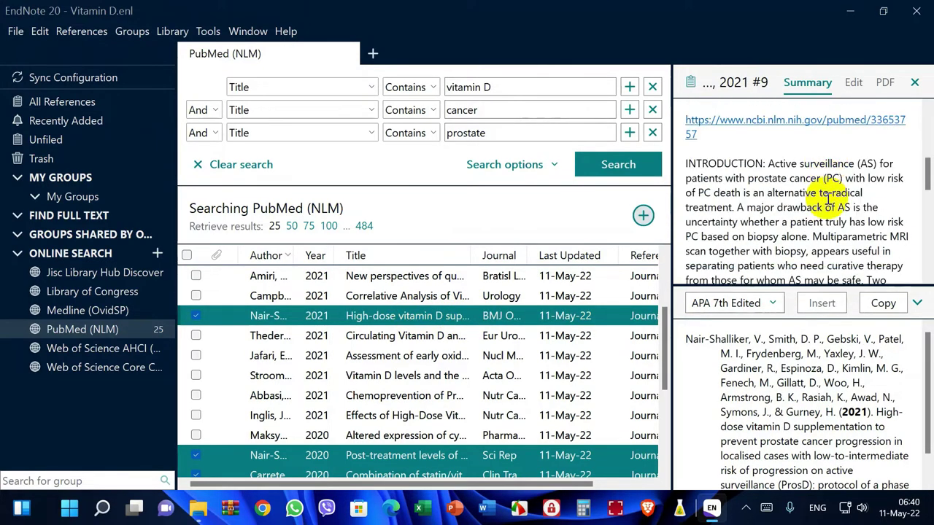
scroll(725, 197, down, 2)
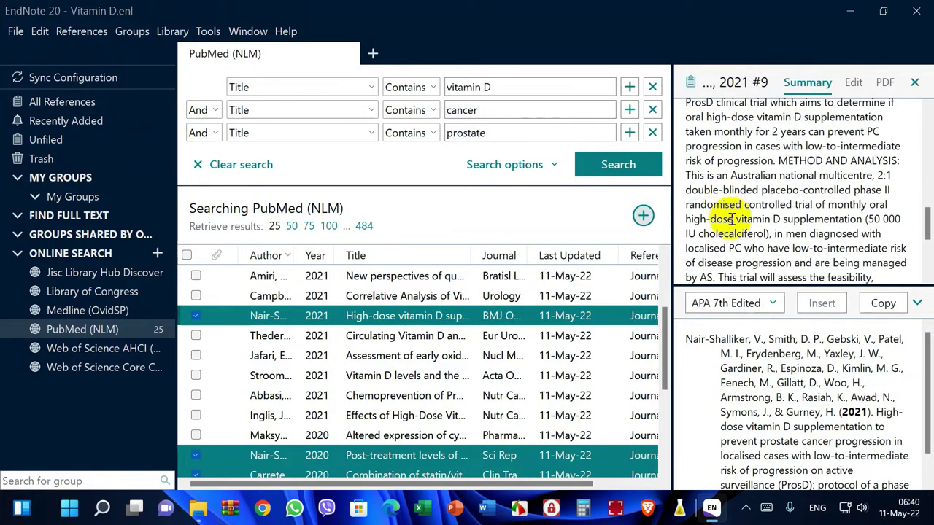
scroll(722, 204, up, 3)
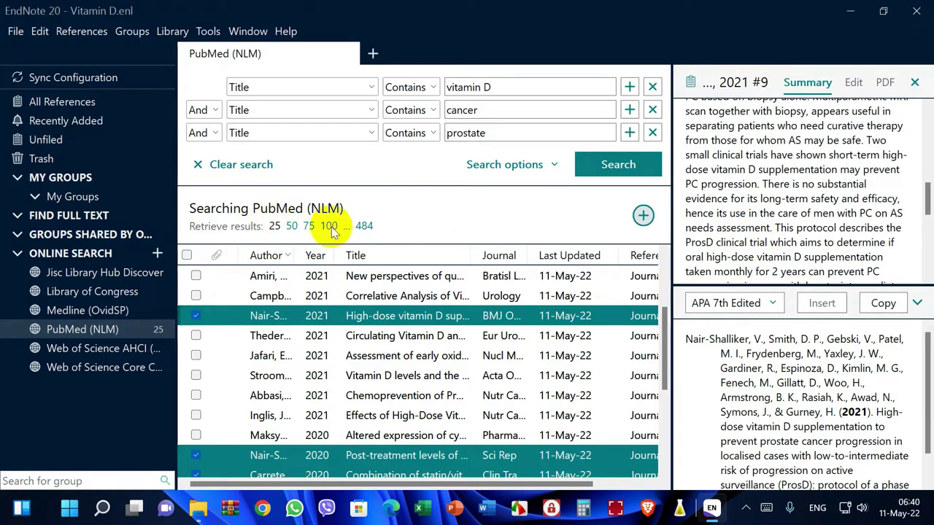
Step: Extend the retrieved PubMed search results to 50 references
click(291, 228)
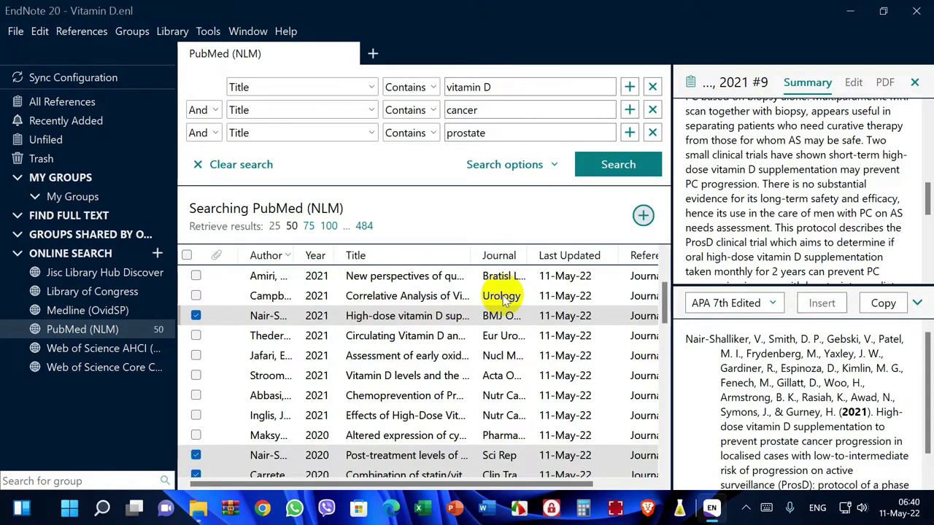
Step: Add the articles "A Collaborative Analysis" (2019), "Circulating 25-hydroxyvitamin" (2019) and "Circulating vitamin D level and mortality" (2018) to the selected results
scroll(500, 299, down, 8)
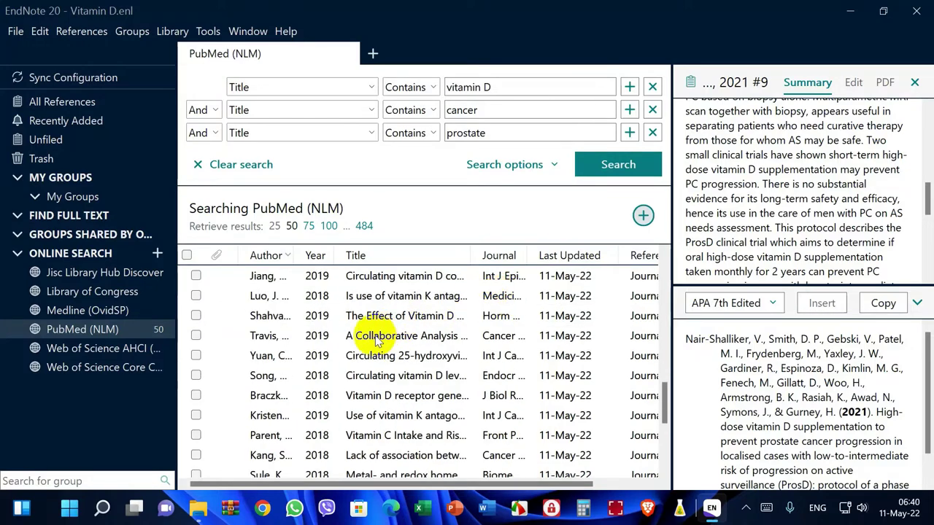
click(376, 337)
shift+click(388, 353)
shift+click(382, 379)
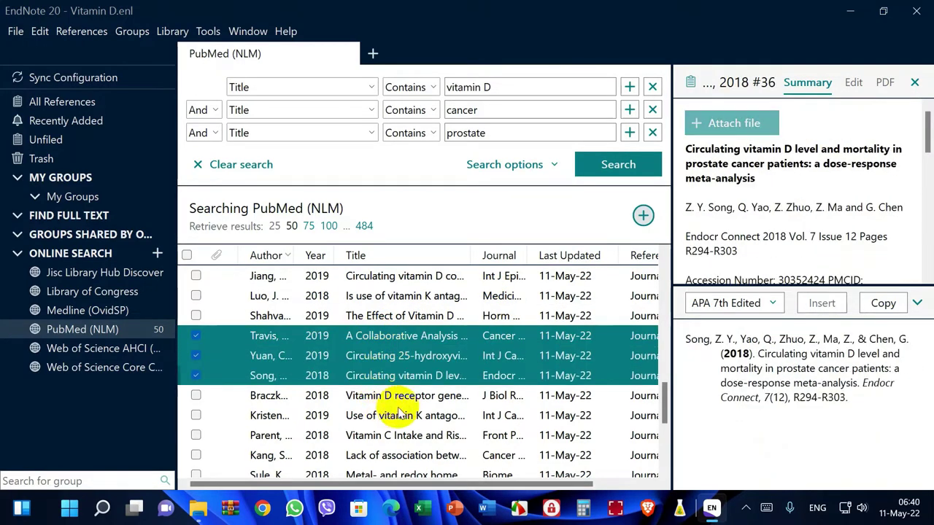
Step: Add the 2018 articles "Dose Escalation of Vitamin D3" and "Vitamin K2, a menaquinone" to the selected results
drag(662, 390, 664, 291)
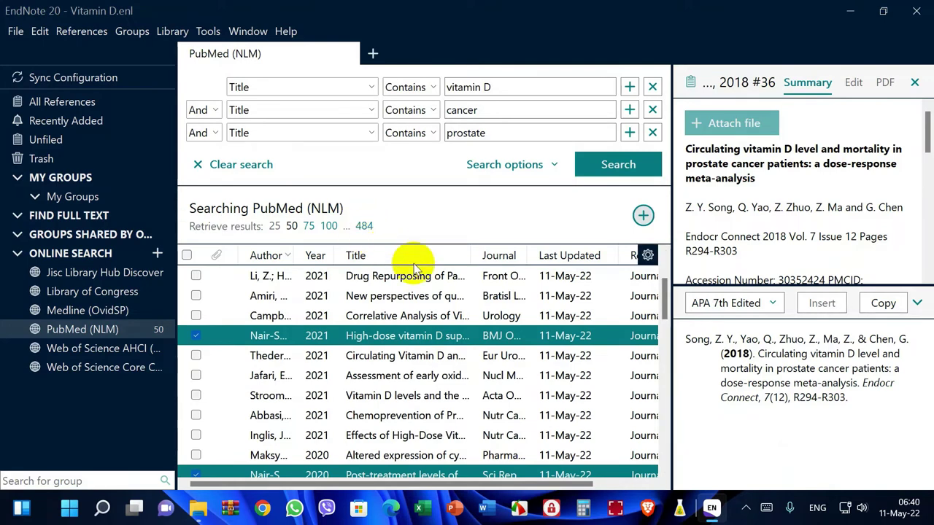
scroll(483, 298, down, 5)
scroll(484, 298, down, 5)
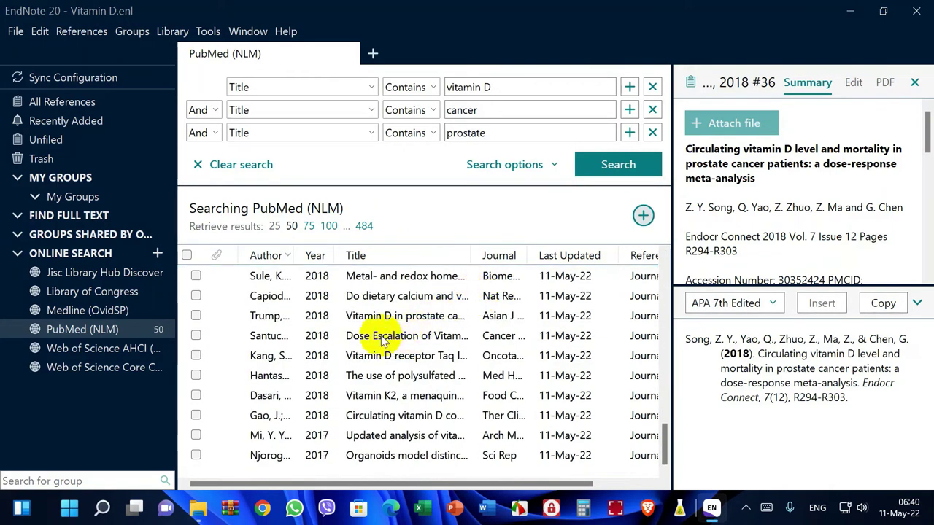
click(380, 340)
drag(660, 437, 600, 430)
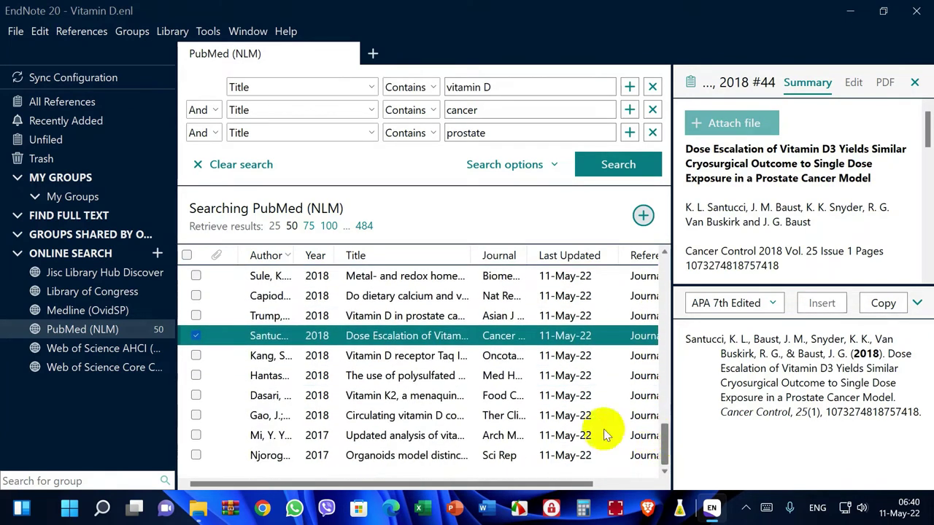
ctrl+click(427, 396)
Step: Add "The Xc(-) inhibitor sulfasalazine" and "Effects of vitamin D as a regulator" to the selection and copy all selected records to the local library
drag(666, 429, 658, 344)
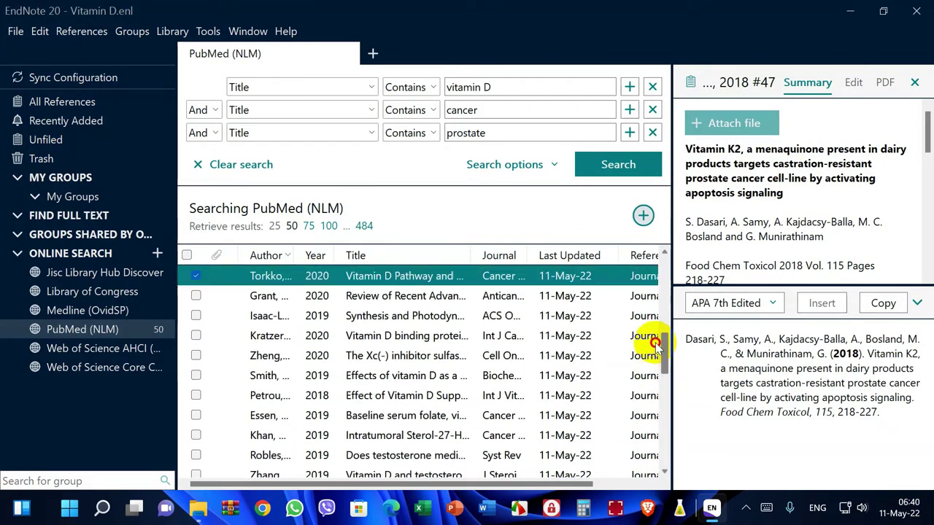
ctrl+click(368, 355)
ctrl+click(368, 375)
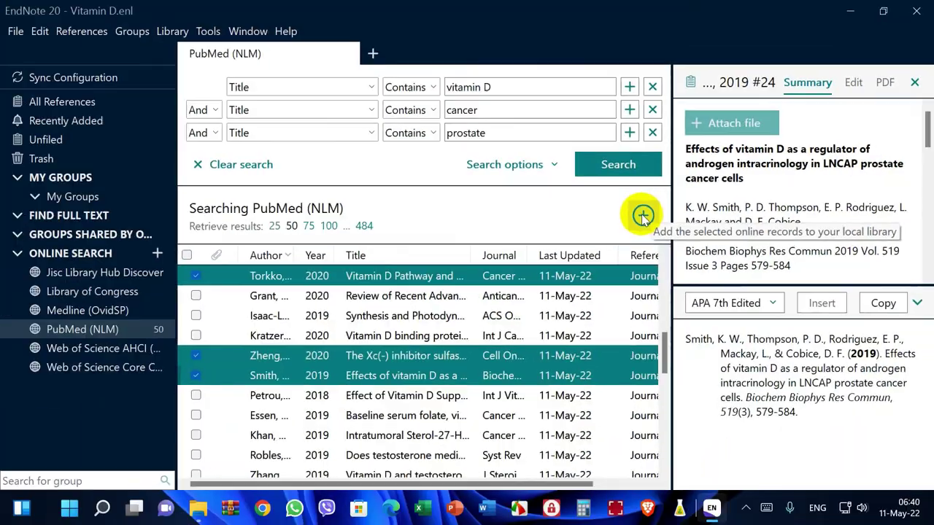
click(643, 216)
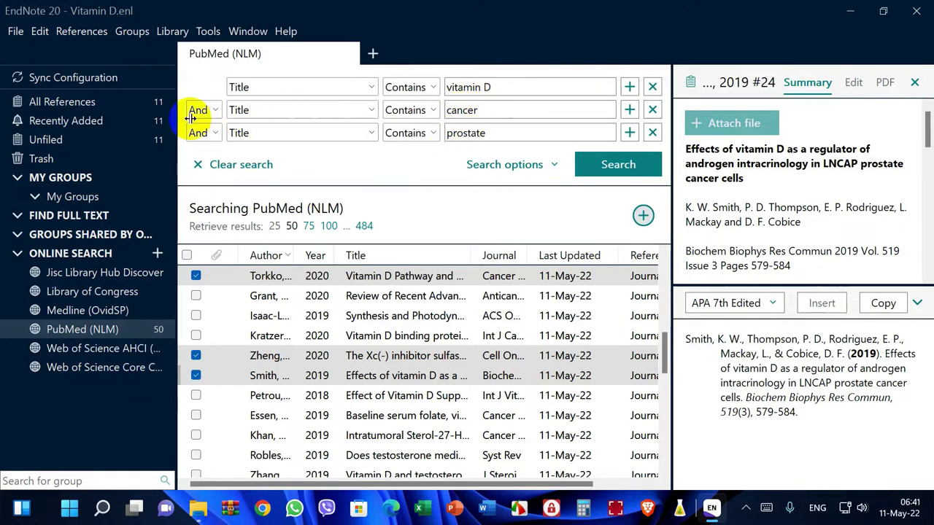
Step: Show the unfiled references and create a new group named Prostate Cancer under My Groups
click(51, 141)
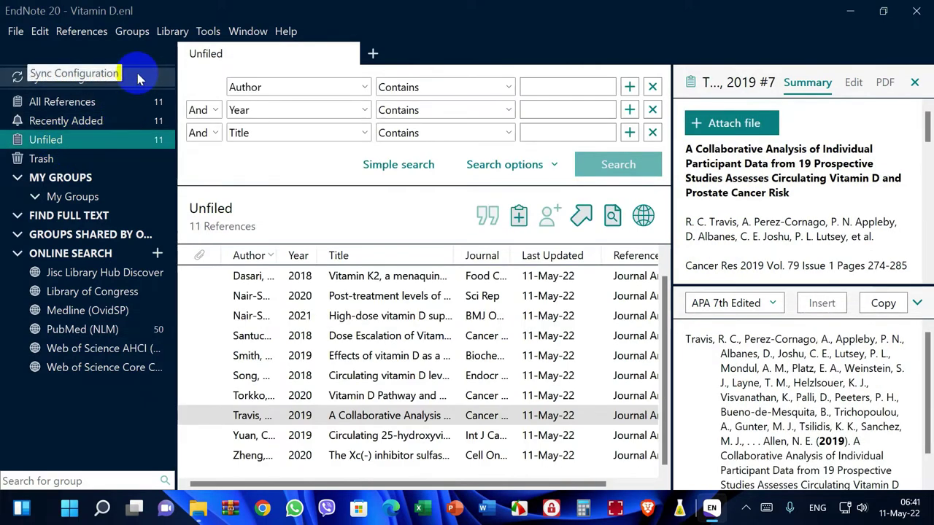
click(134, 32)
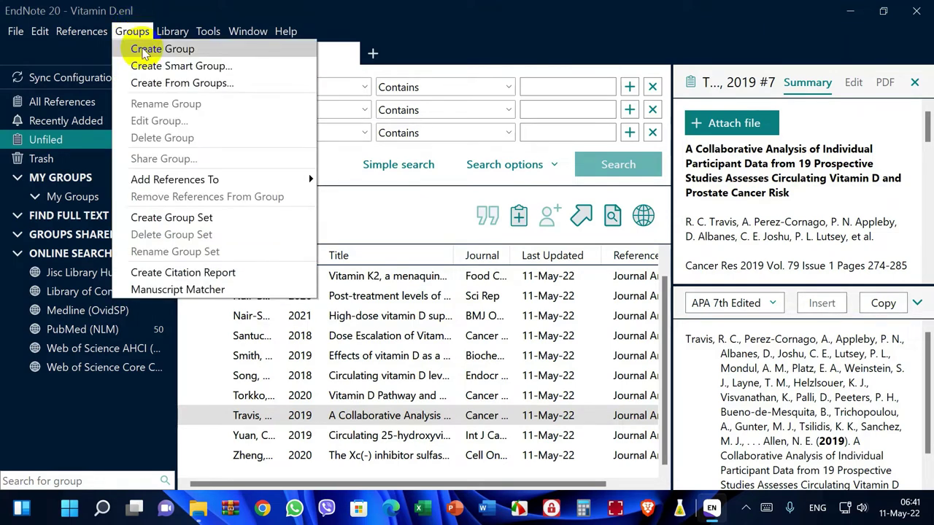
click(144, 51)
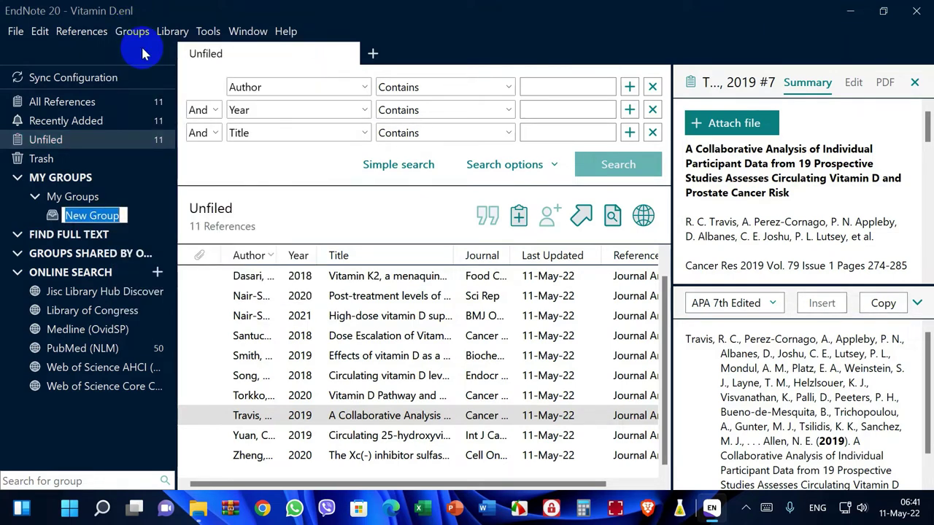
text(Pros)
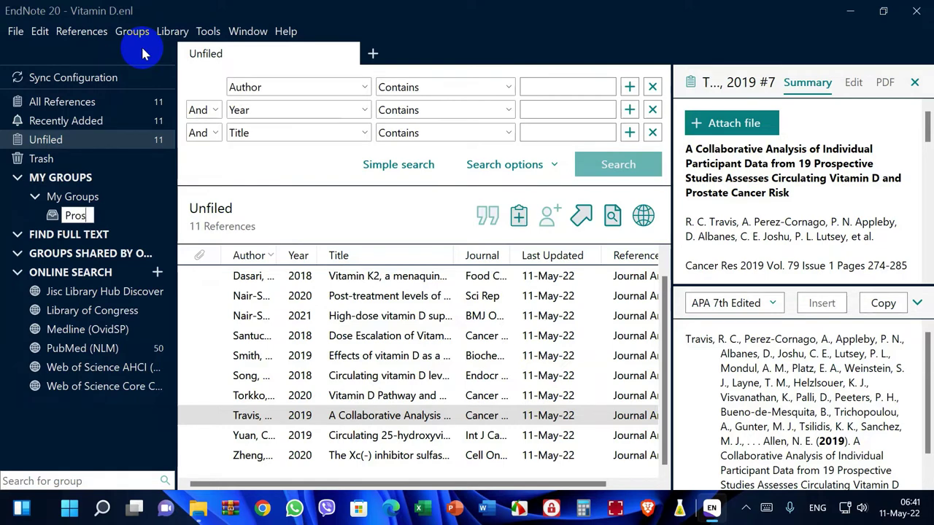
text(tate)
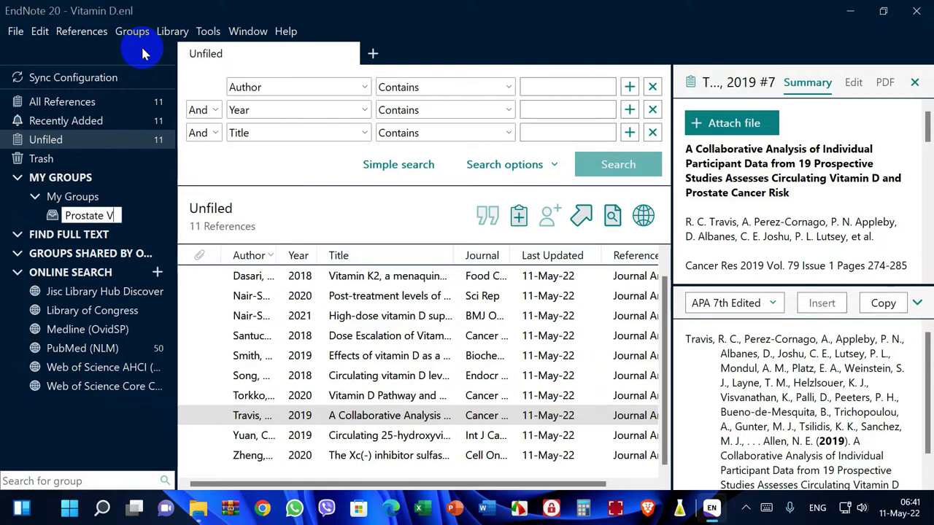
text( Cancer)
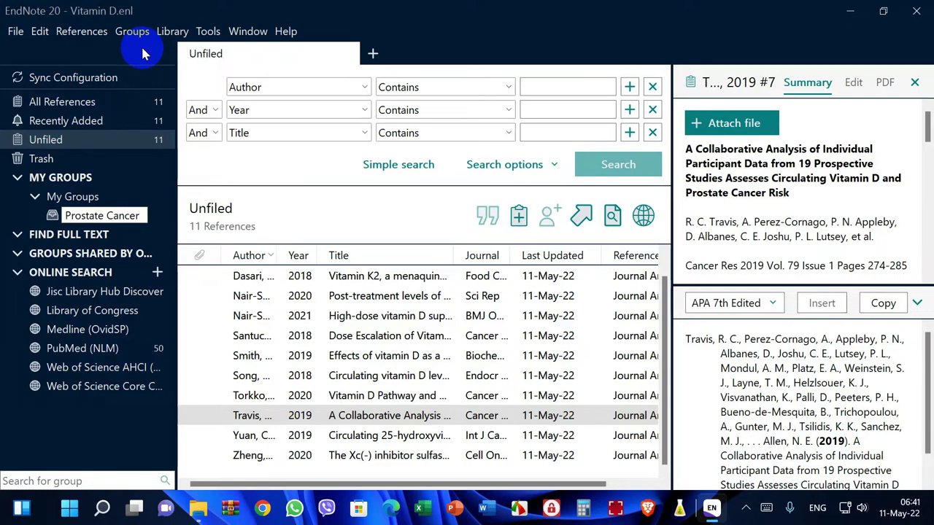
key(Return)
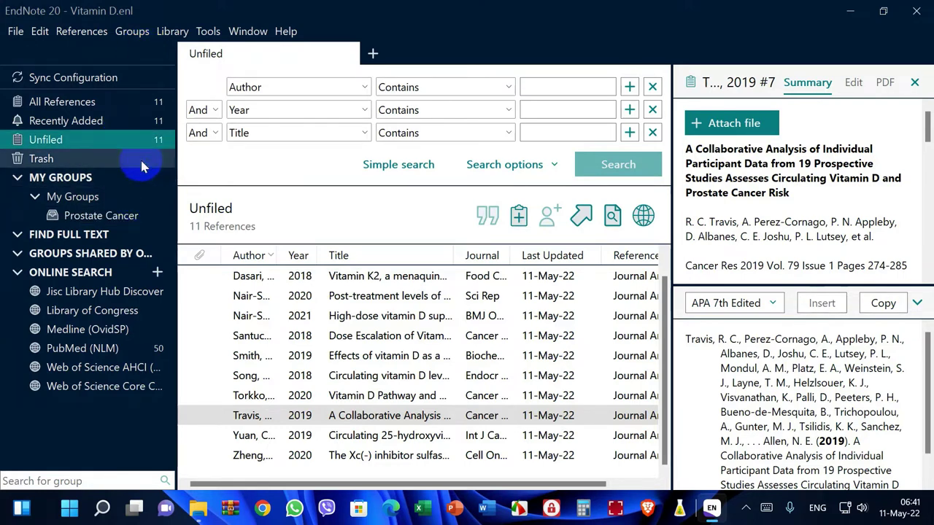
Step: Put all unfiled references into the Prostate Cancer group and open that group
click(662, 257)
click(471, 280)
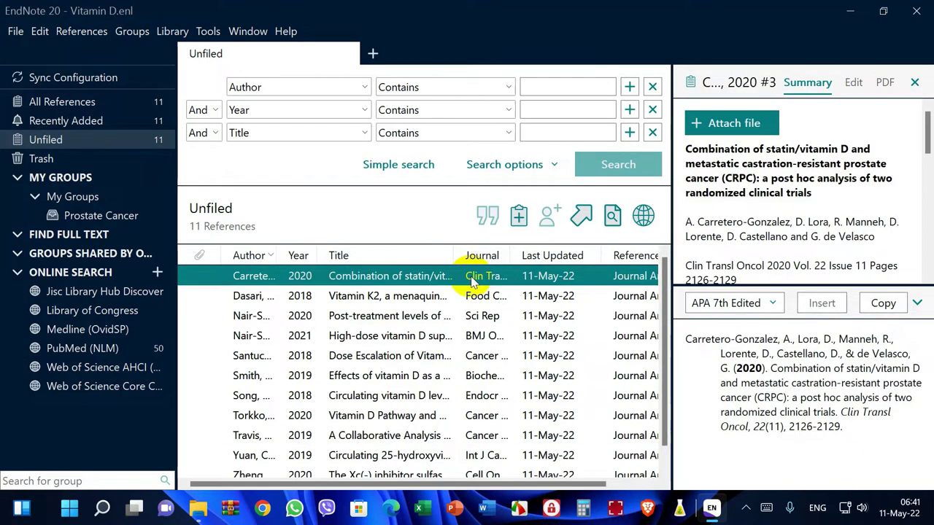
key(shift+Down)
key(shift+End)
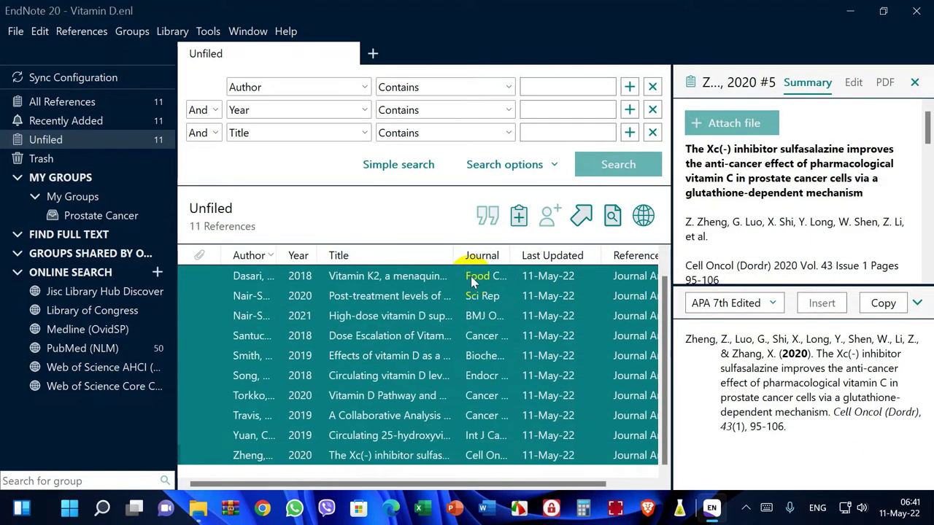
drag(337, 321, 103, 225)
click(100, 219)
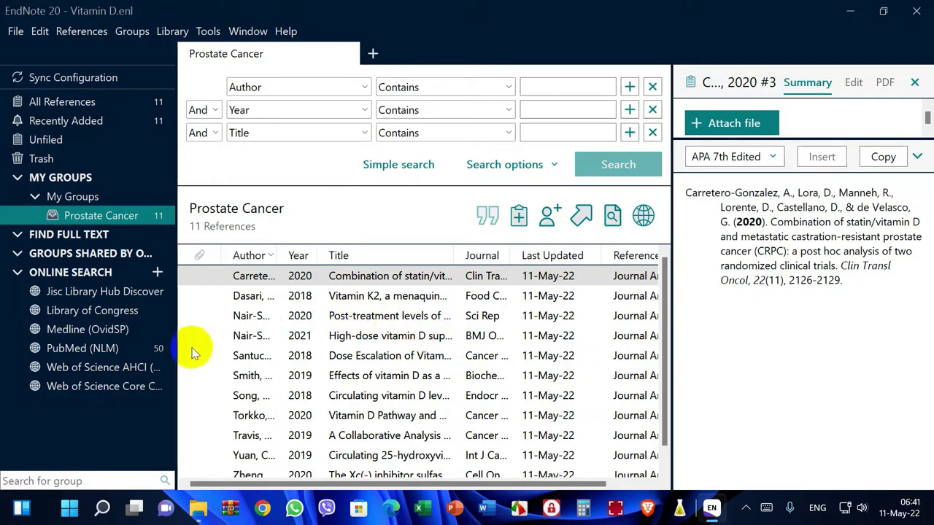
Step: Clear the previous PubMed (NLM) search and enter the terms vitamin D, cancer and breast in the three search rows
click(109, 353)
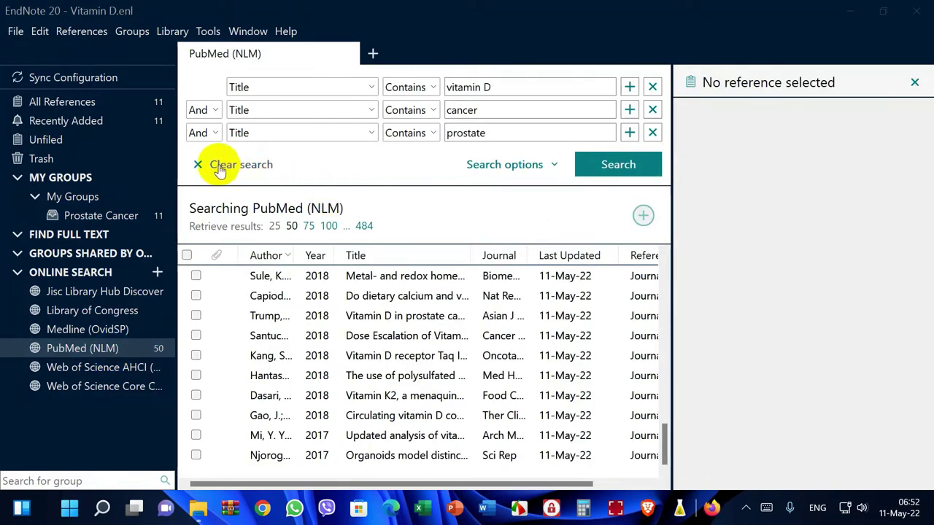
click(219, 167)
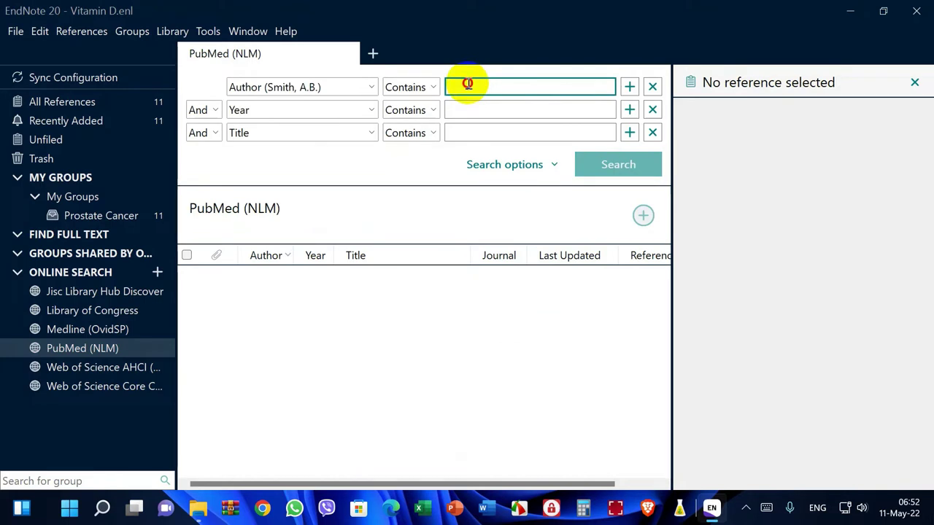
text(v)
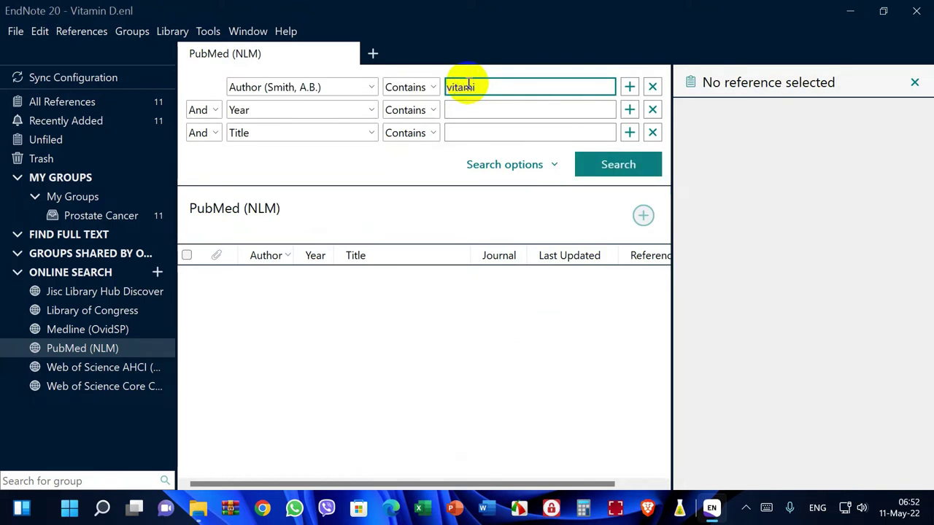
text(itami)
key(BackSpace)
key(BackSpace)
text(min D)
click(475, 108)
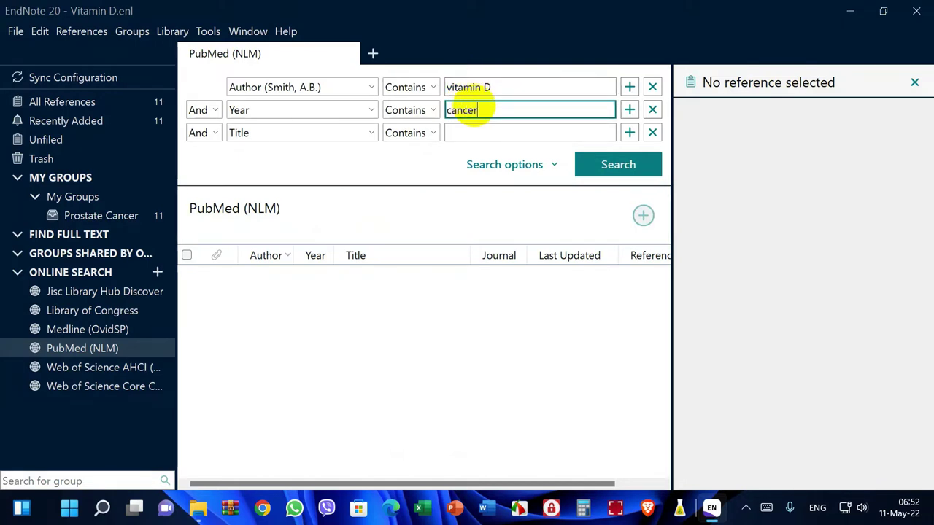
click(477, 129)
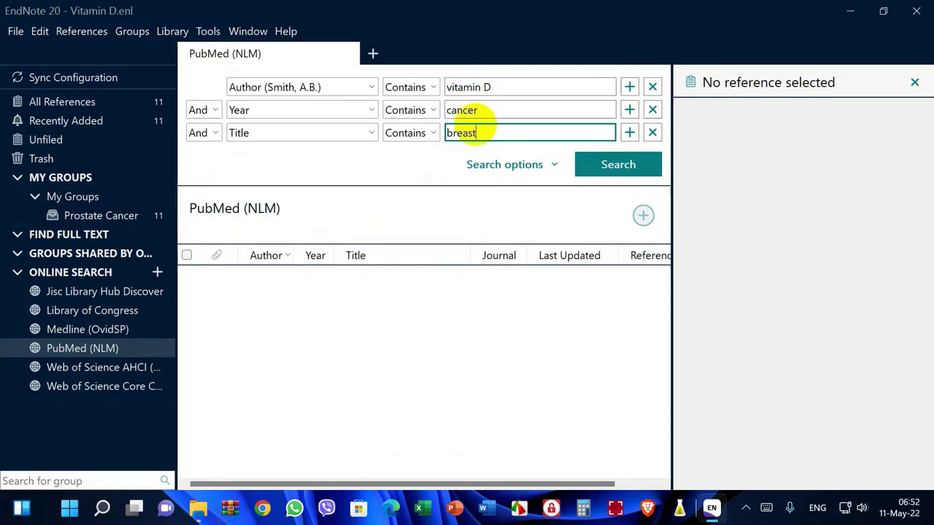
Step: Set all three search rows to the Title field and run the PubMed search
click(371, 87)
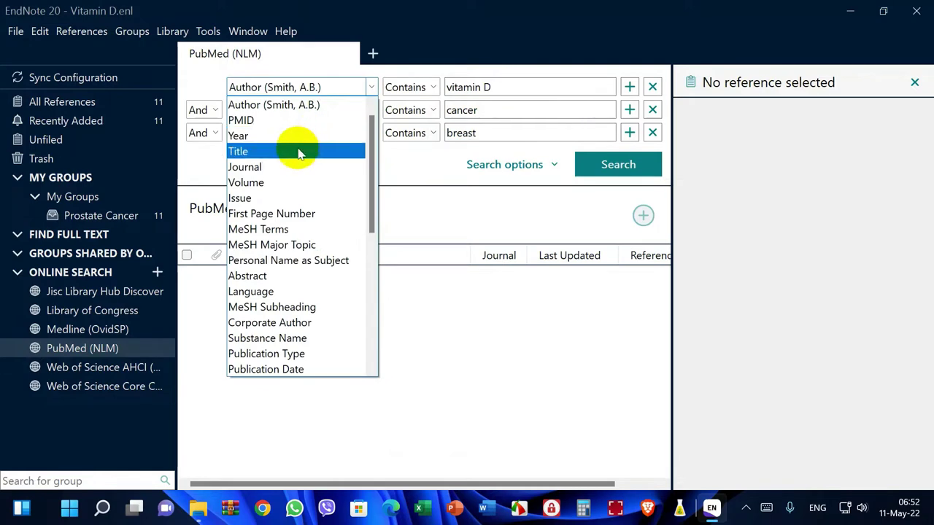
click(298, 151)
click(328, 110)
click(336, 139)
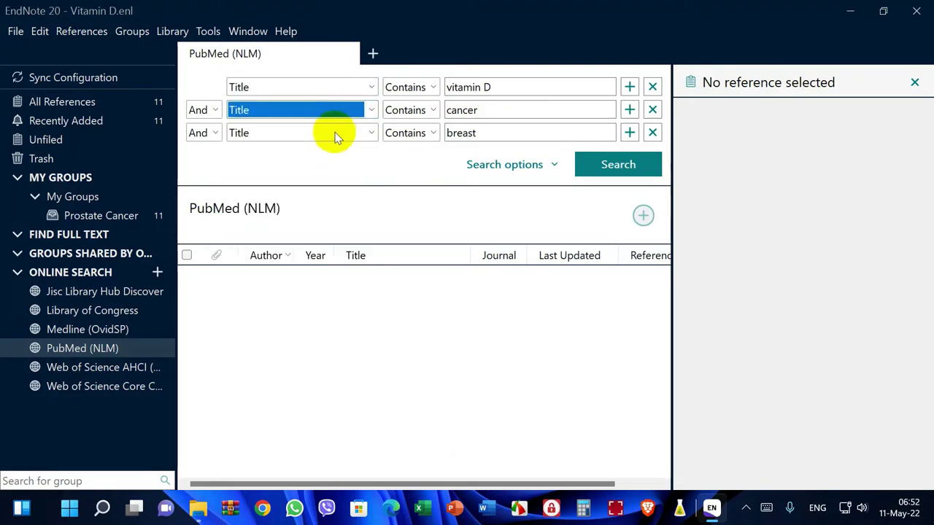
click(336, 136)
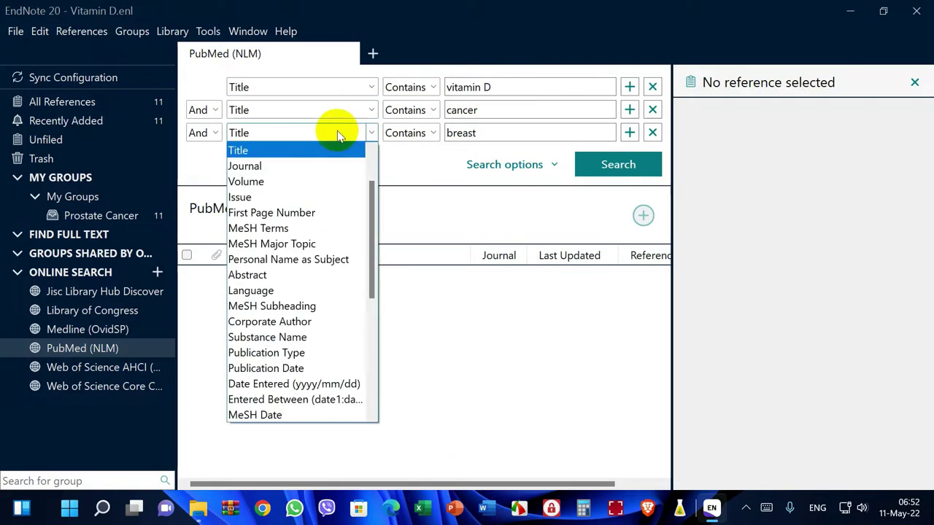
click(302, 153)
click(607, 167)
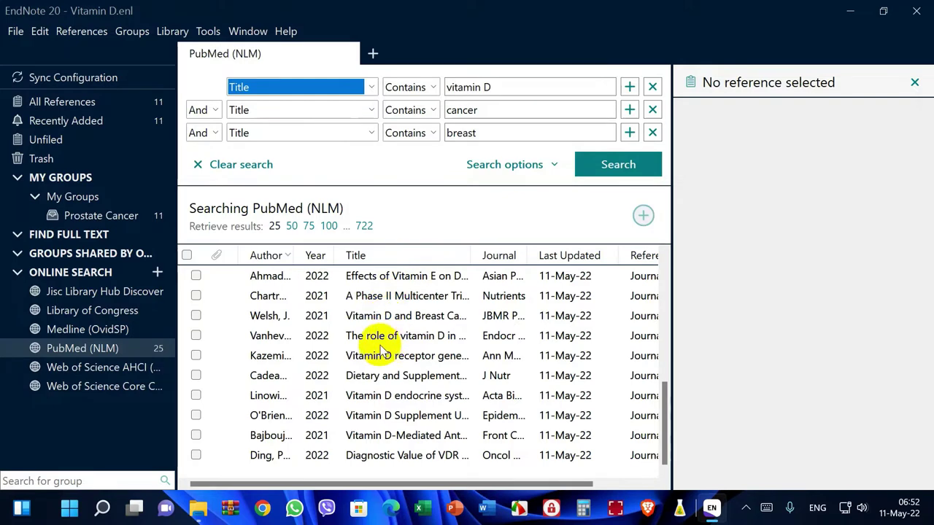
Step: Select the articles "Vitamin D and Breast Cancer: Mechanistic Update", "Vitamin D receptor gene polymorphisms" and "Vitamin D endocrine system in breast cancer", enlarging the summary area
click(386, 315)
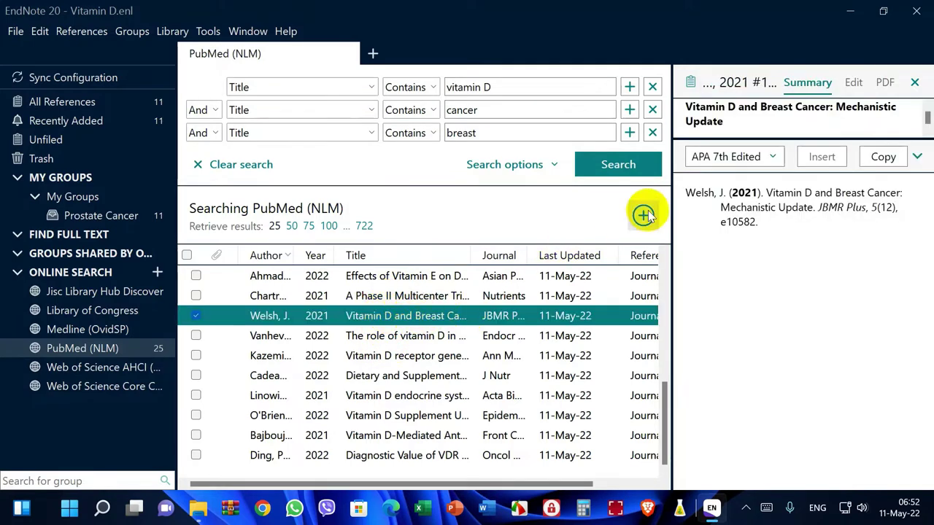
drag(800, 138, 800, 279)
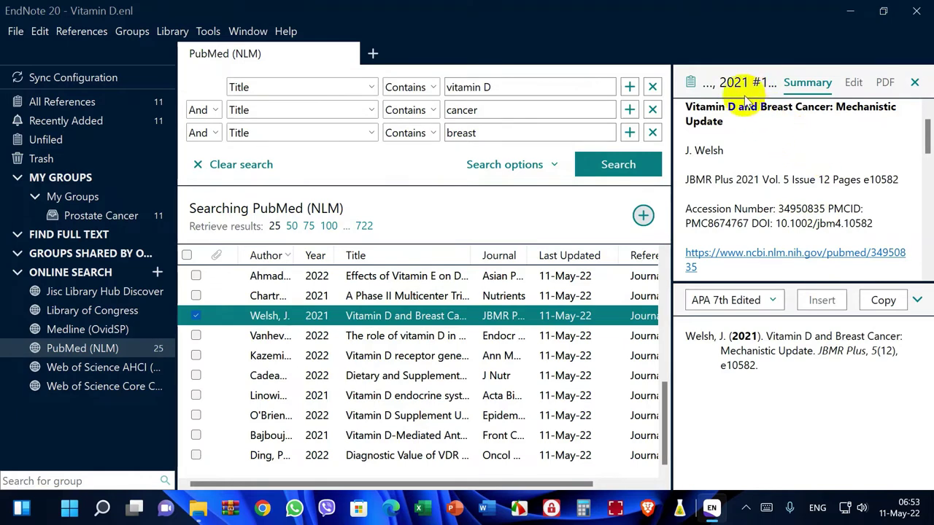
drag(727, 107, 839, 122)
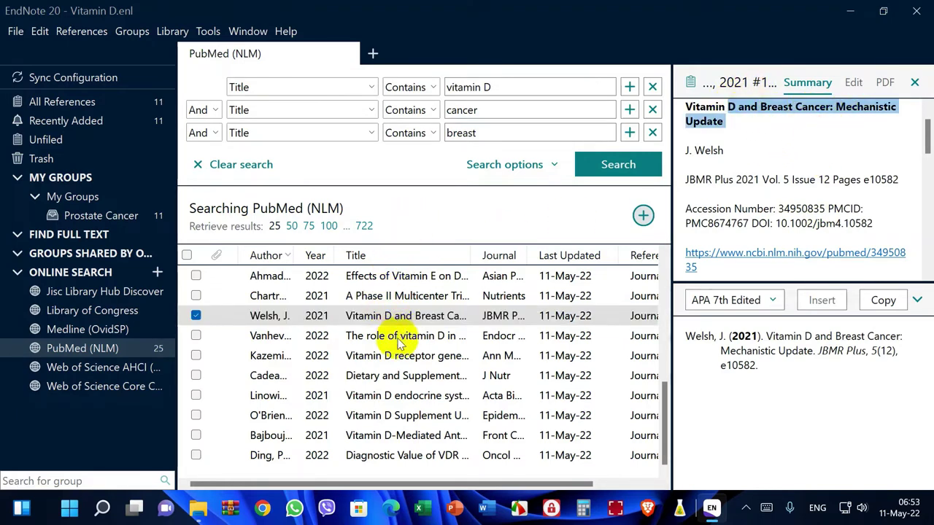
ctrl+click(385, 356)
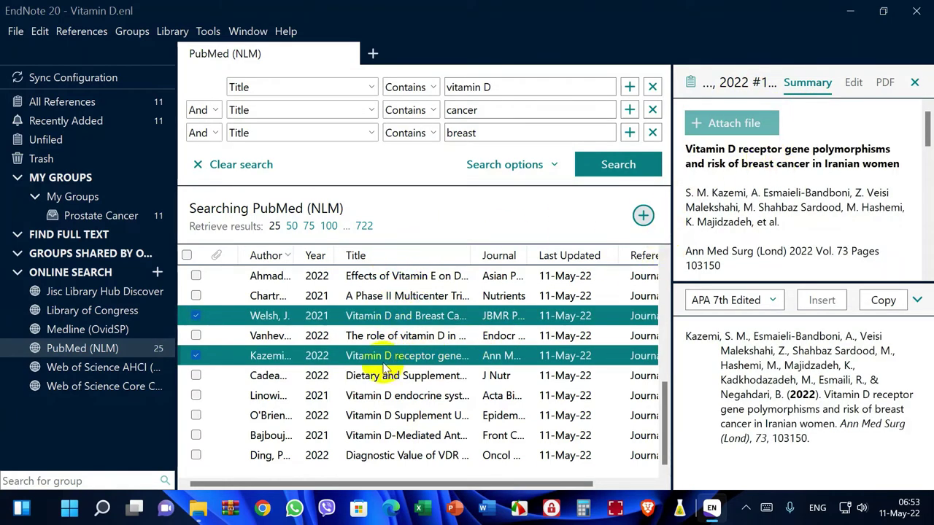
ctrl+click(384, 395)
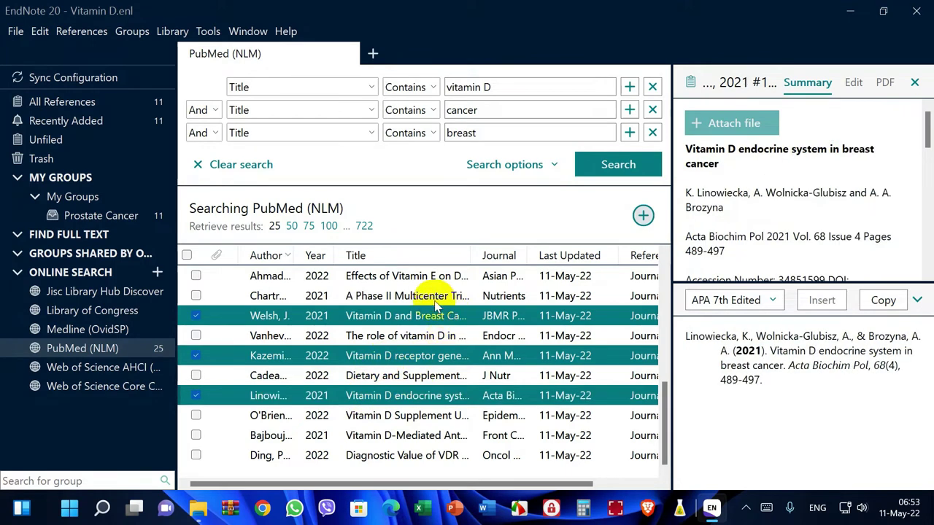
Step: Extend the results to 50 and add "Effect of Vitamin D Supplementation", "Cytoprotective Effect", "The high dose of vitamin D" and "Sulindac and vitamin D3"
click(294, 227)
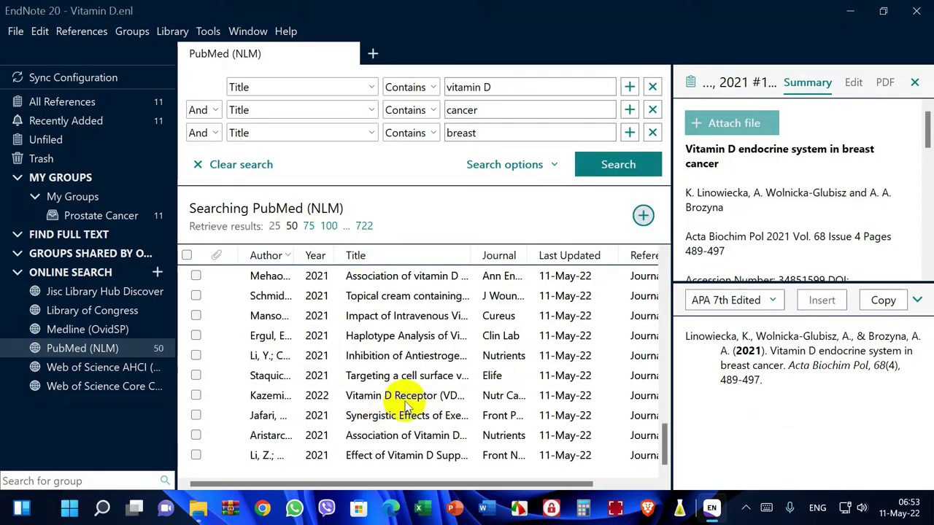
click(387, 455)
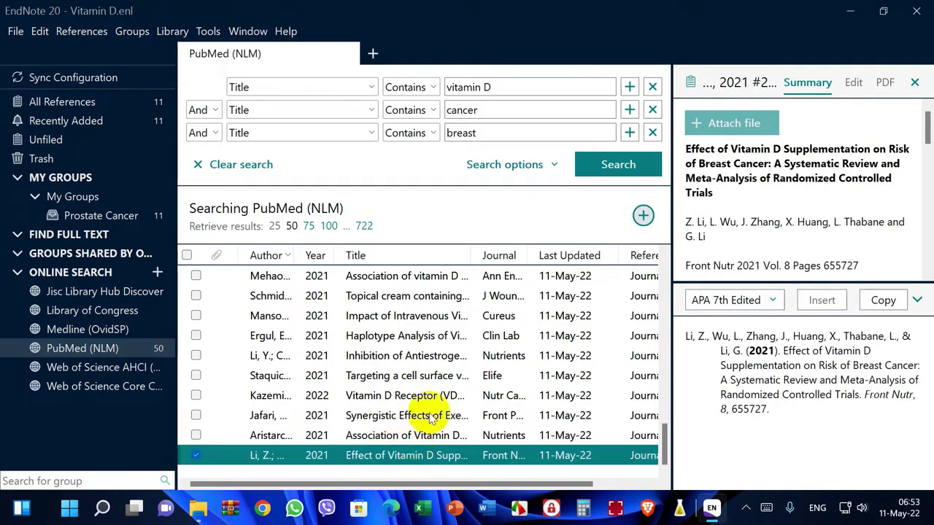
scroll(452, 390, up, 3)
ctrl+click(434, 376)
ctrl+click(431, 336)
ctrl+click(430, 315)
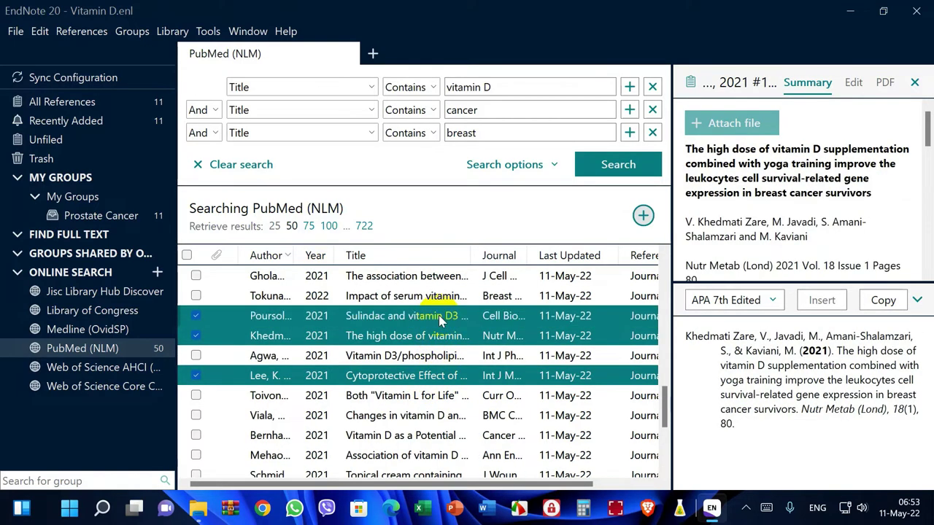
Step: Add the articles "The association between fat mass", "Corrigendum for 'Differ...'", "Vitamin D and Histologic..." and "Serum and gene expression profile" to the selection
ctrl+click(450, 278)
scroll(438, 409, up, 5)
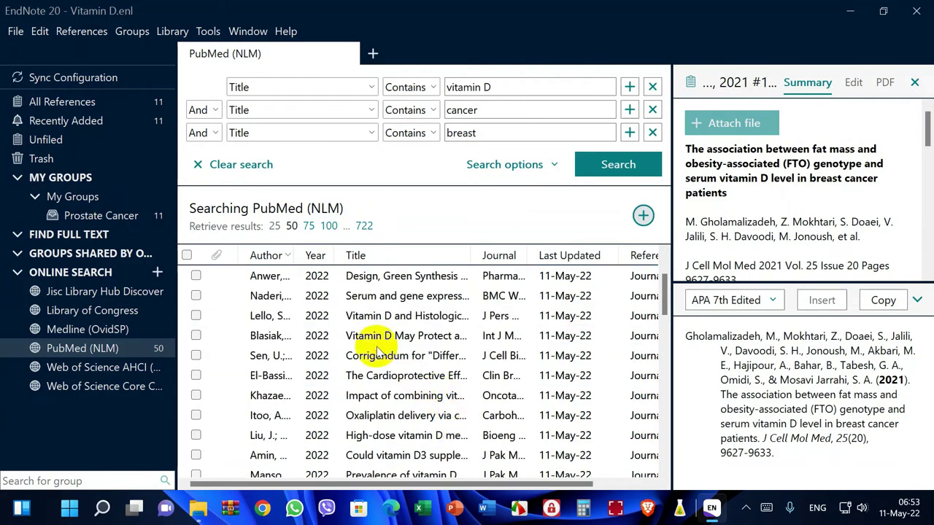
ctrl+click(397, 355)
ctrl+click(390, 321)
ctrl+click(408, 296)
Step: Also select "Vitamin D Deficiency in Women with Breast Cancer" and "Vitamin D concentrations and breast cancer incidence", and add all selected references to the library
scroll(408, 336, up, 1)
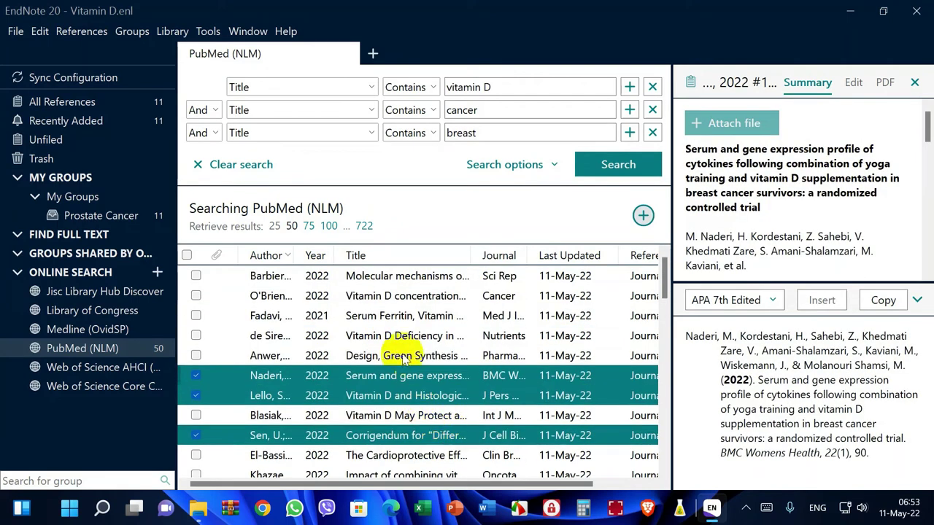
ctrl+click(405, 334)
ctrl+click(428, 297)
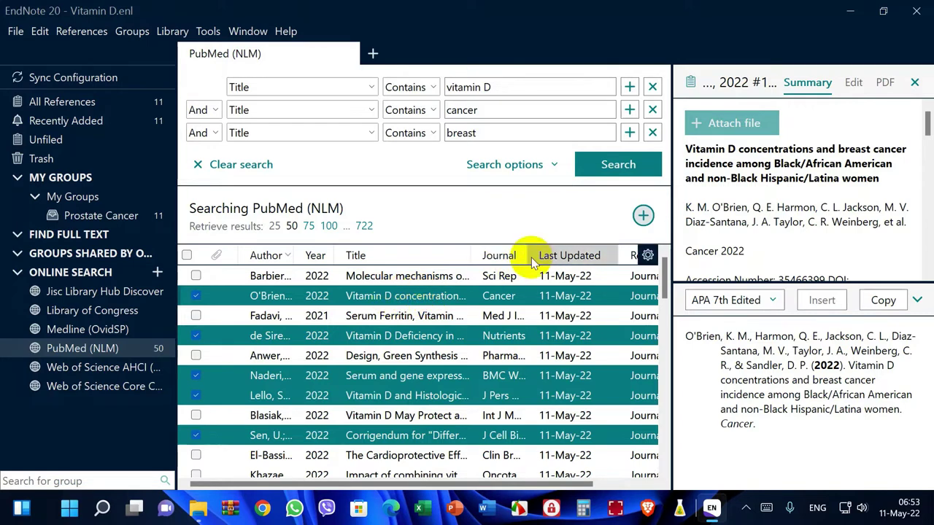
click(643, 215)
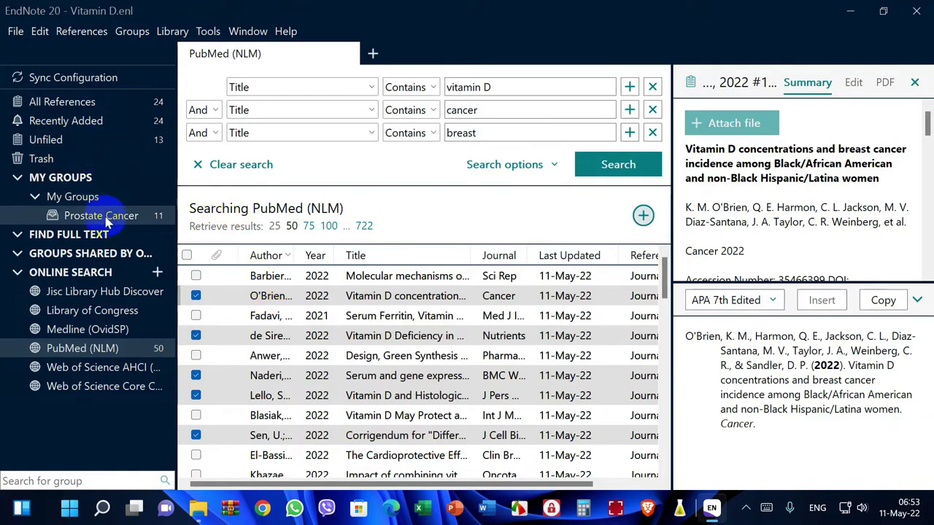
Step: Open the Unfiled references and select all of them
click(130, 143)
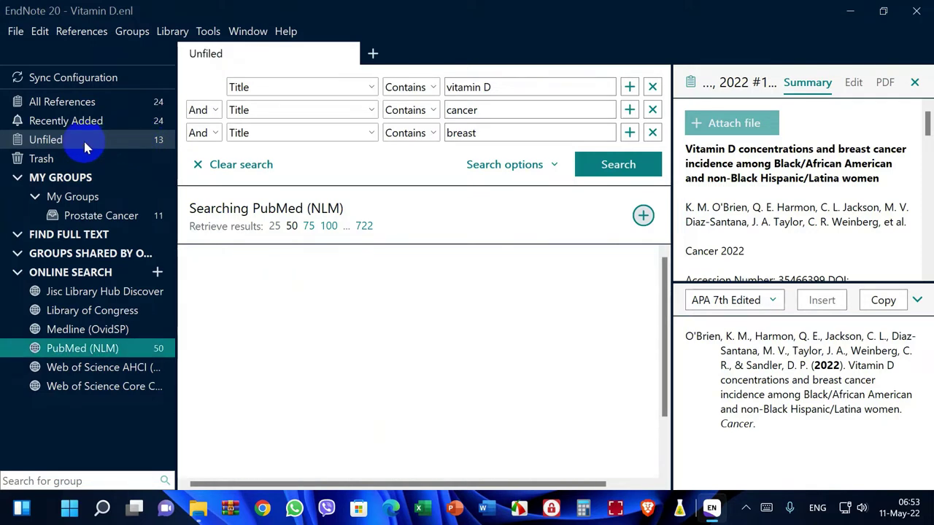
scroll(283, 436, down, 1)
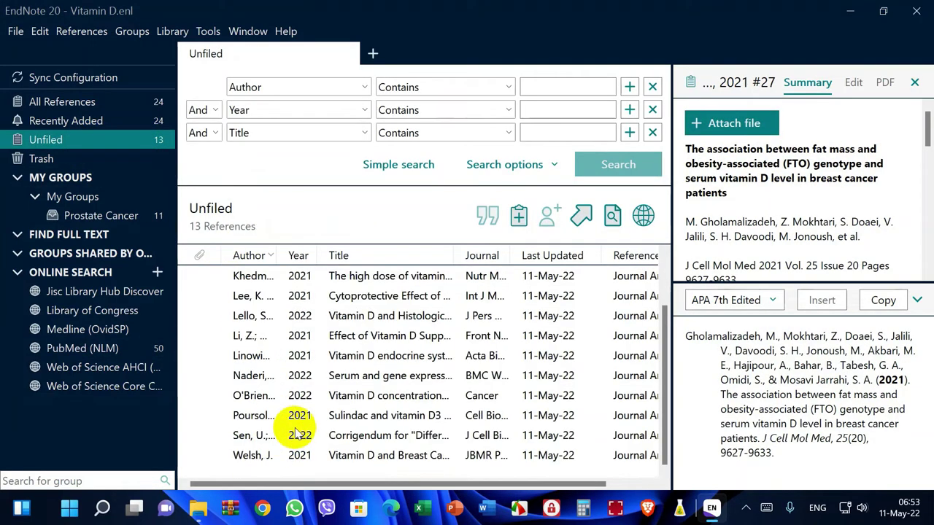
drag(271, 471, 438, 252)
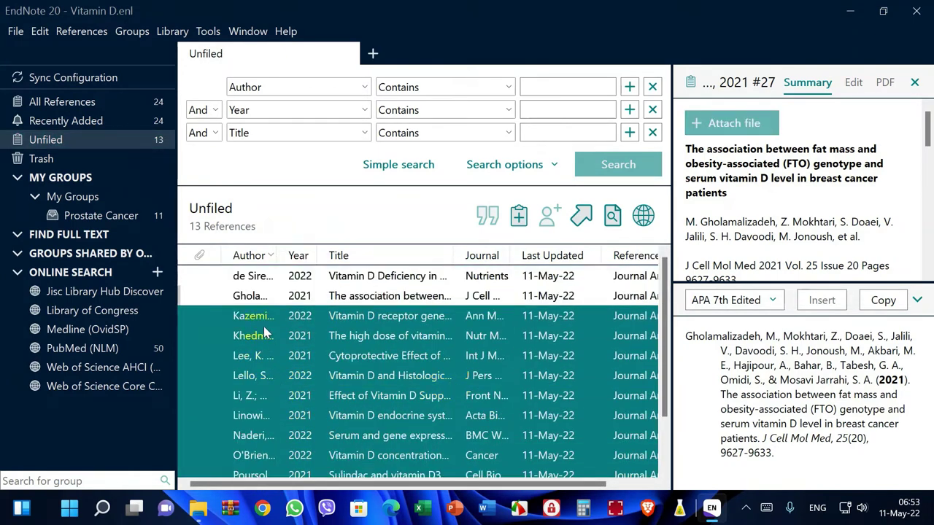
key(ctrl+a)
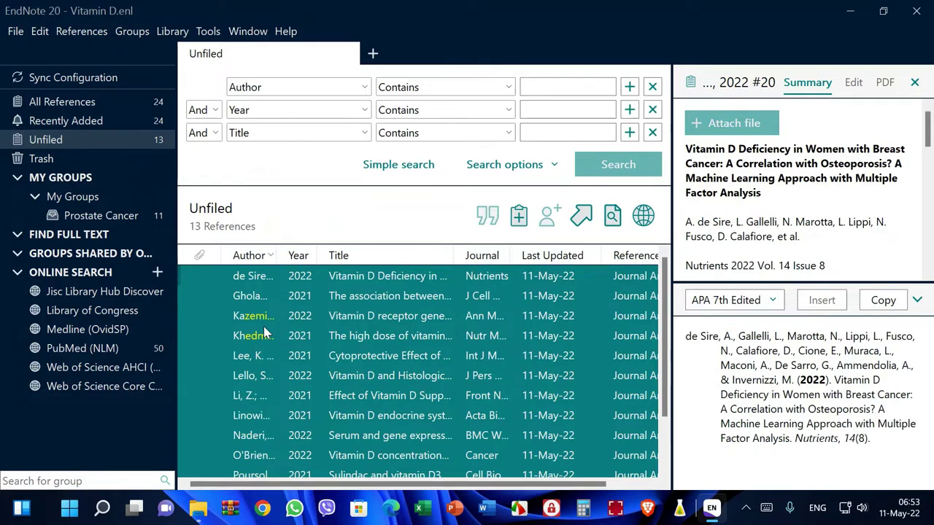
Step: Create a group named Breast Cancer under My Groups and open it
click(132, 31)
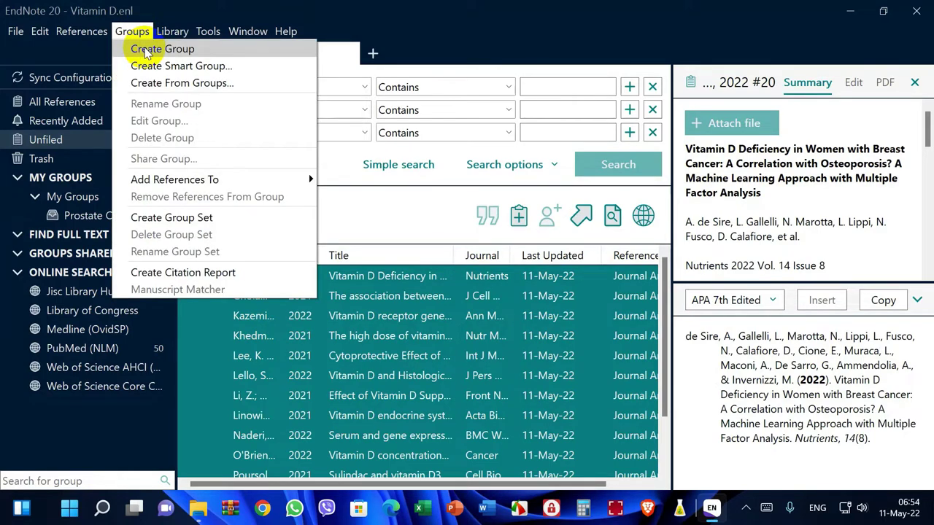
click(162, 49)
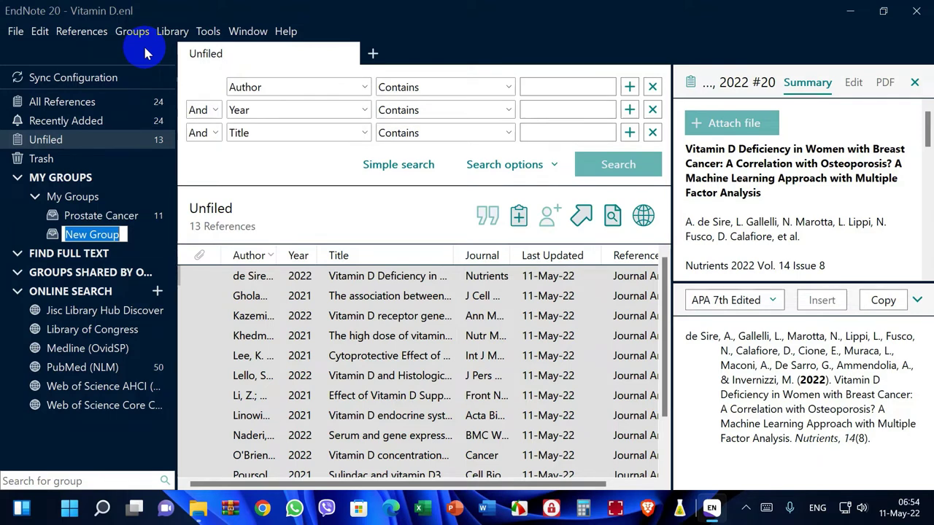
text(Breast)
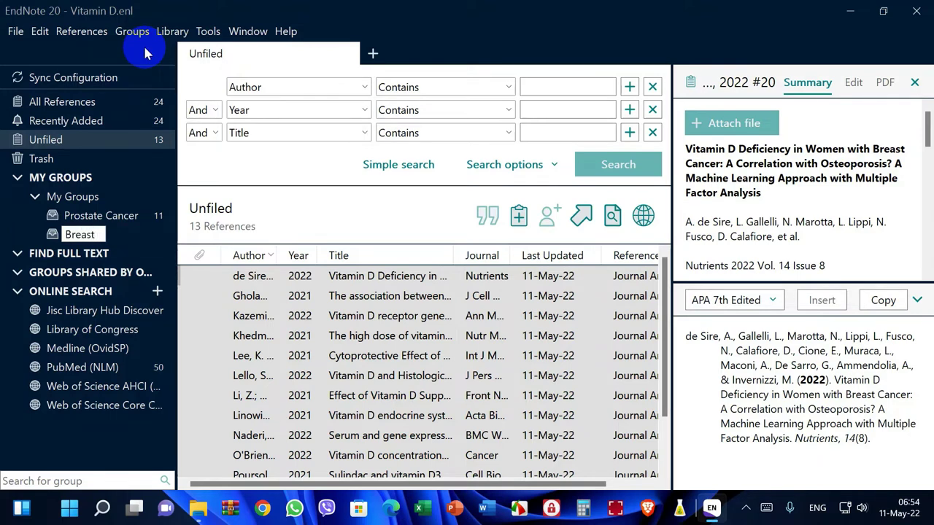
text( Cancer)
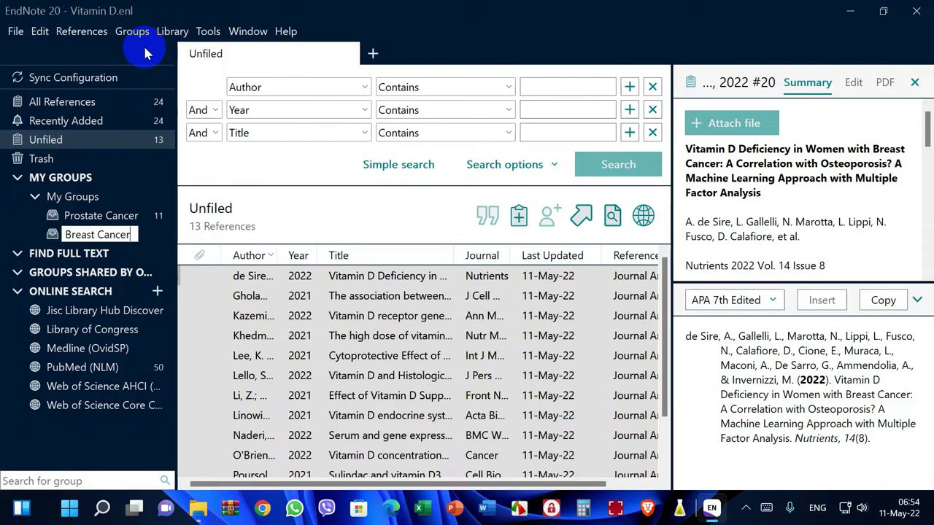
key(Return)
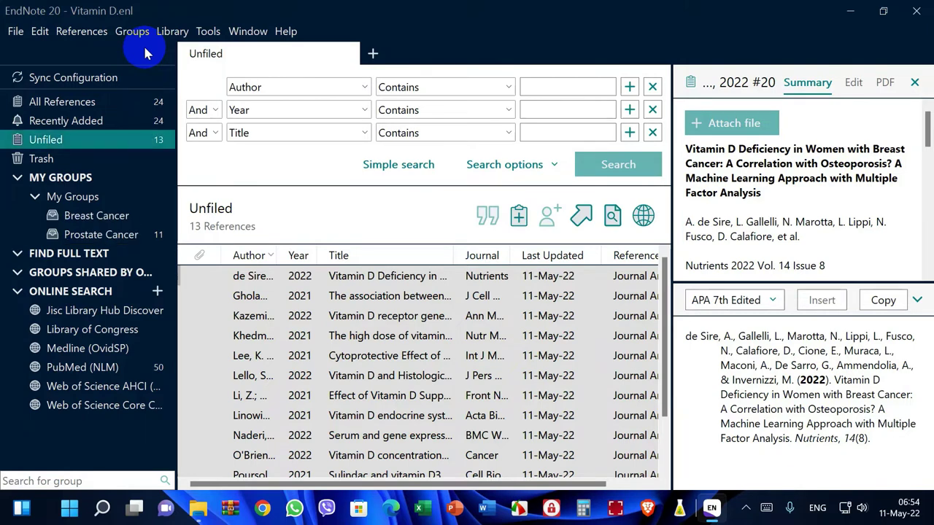
click(118, 217)
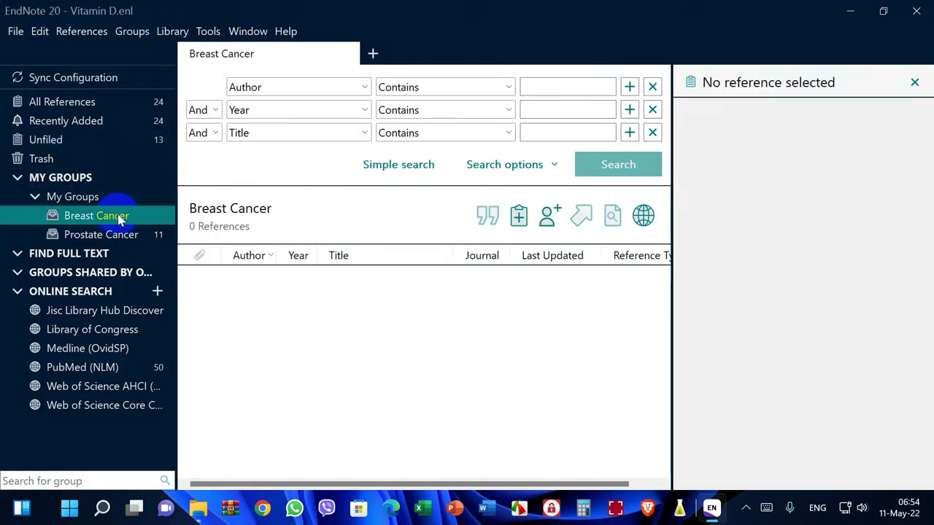
Step: File all the Unfiled references in the Breast Cancer group and review that group's list
click(103, 139)
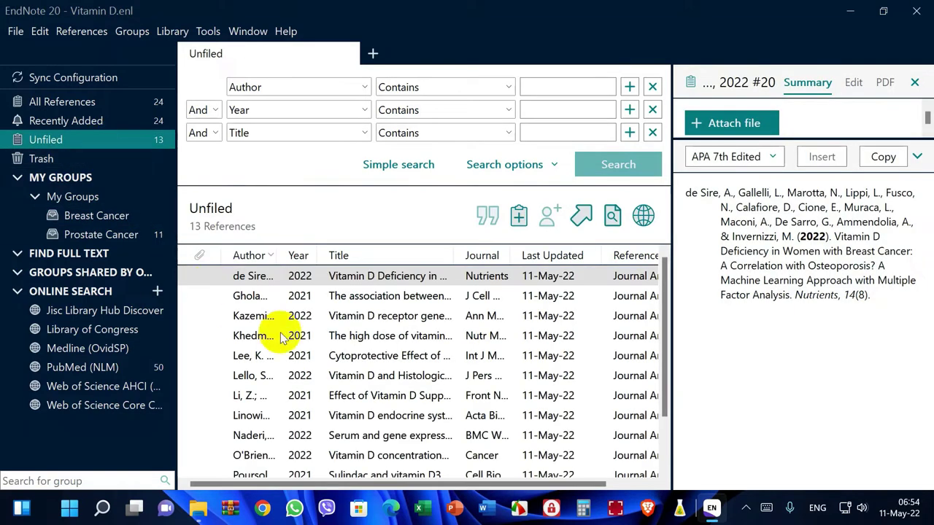
click(287, 277)
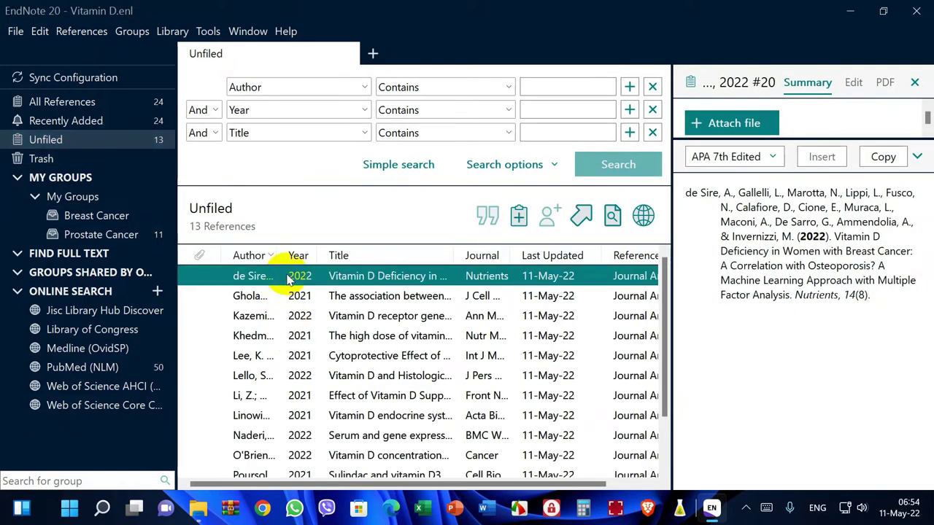
key(shift+End)
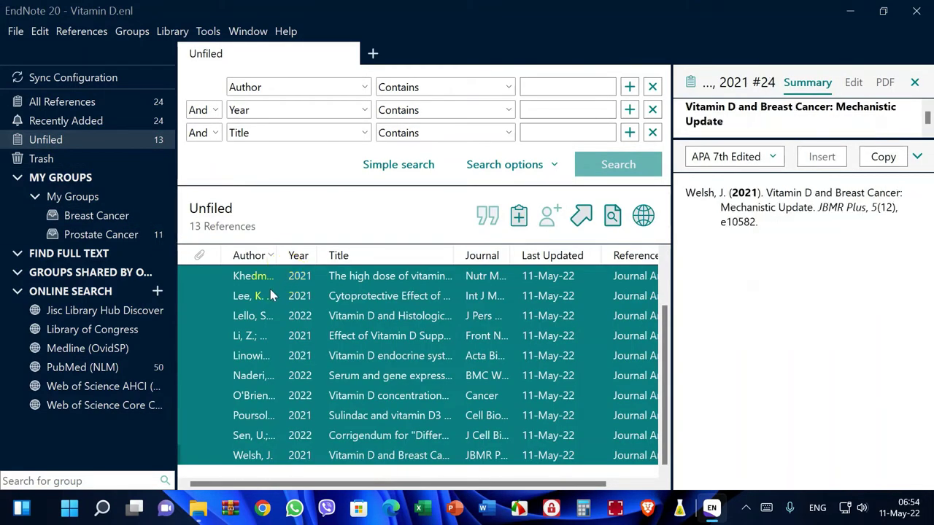
drag(246, 275, 130, 225)
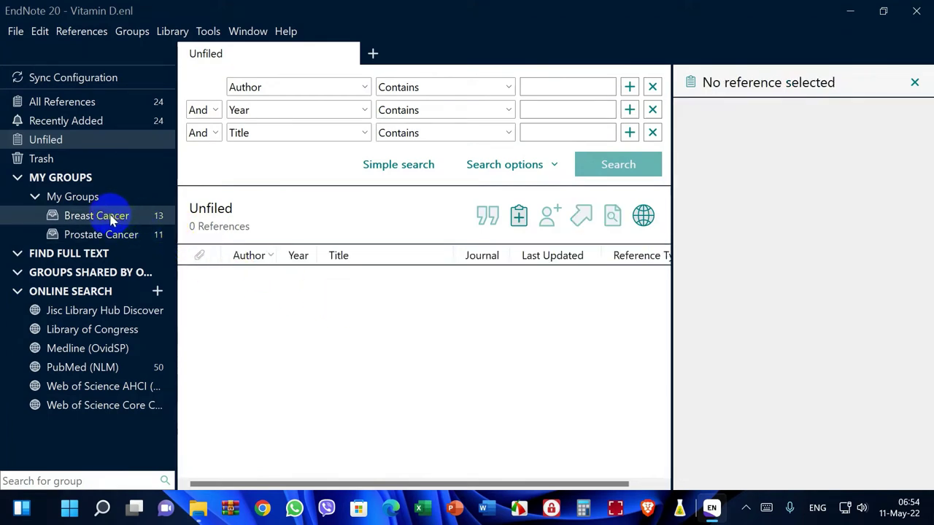
click(113, 219)
scroll(452, 347, down, 1)
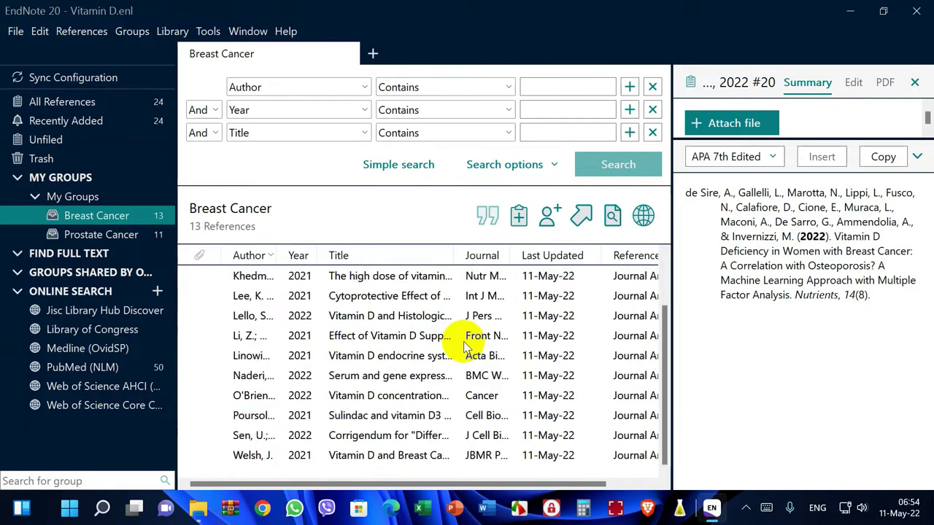
scroll(463, 348, up, 1)
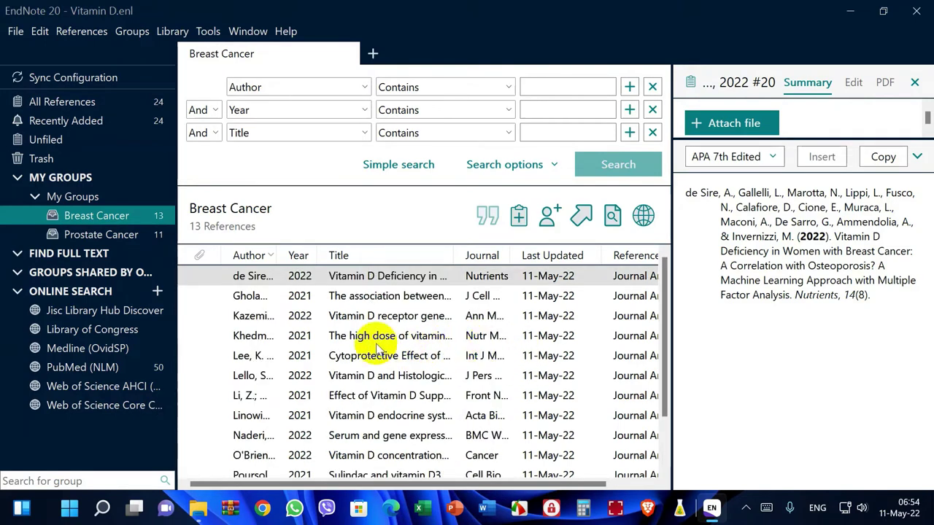
click(746, 508)
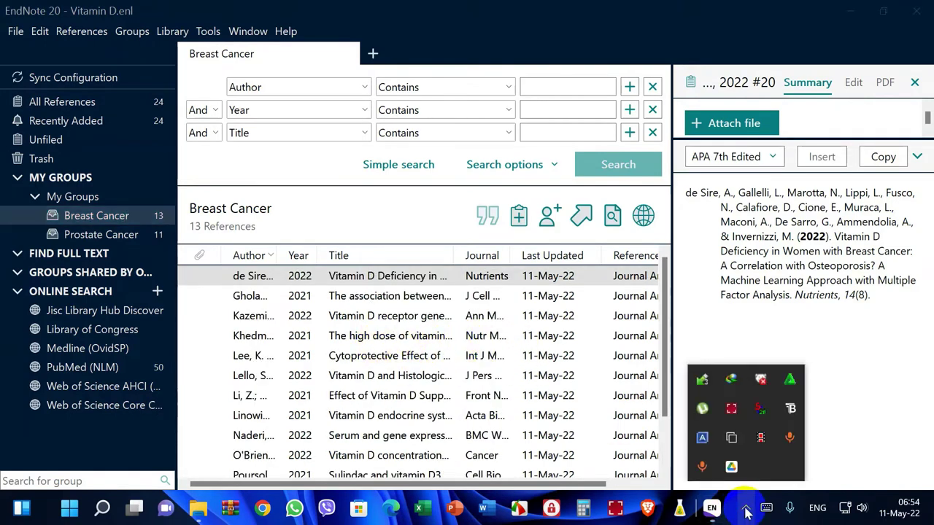
click(745, 507)
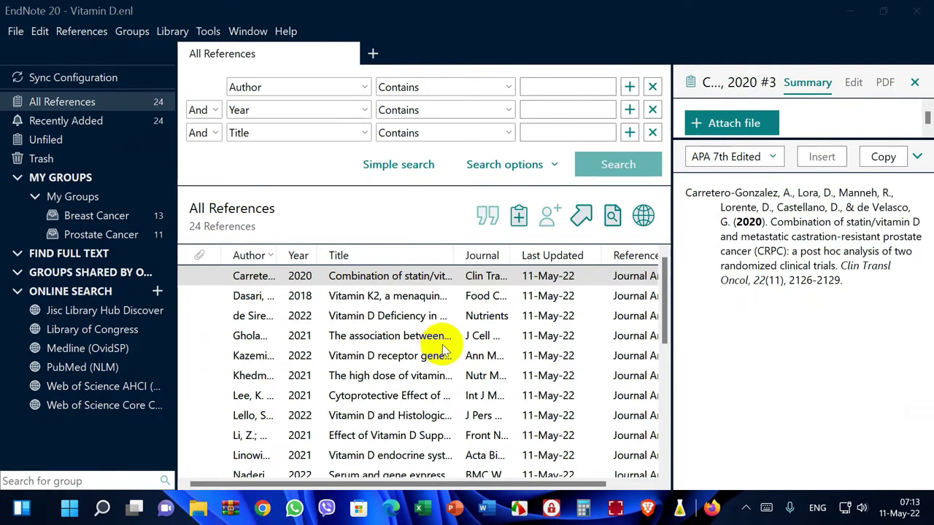
Step: Switch to Chrome, search for pubmed and open the PubMed website's advanced search builder
click(263, 508)
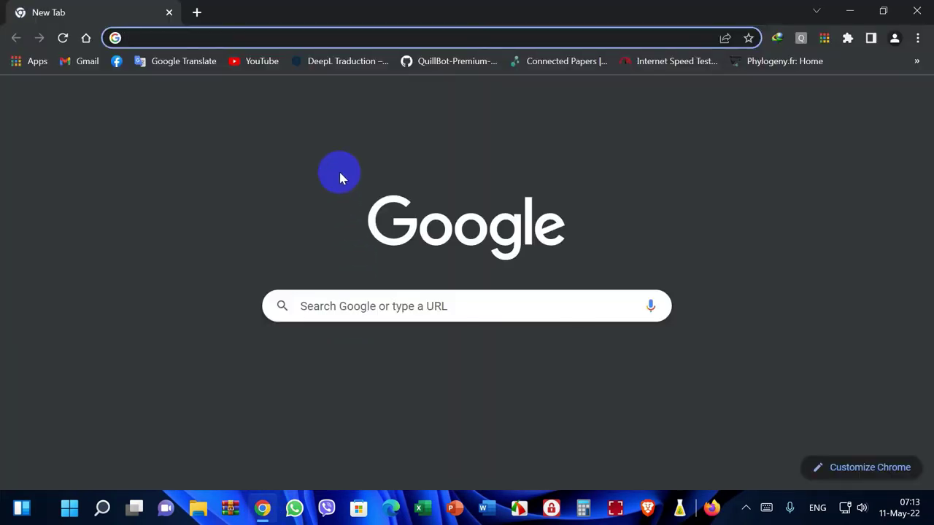
text(pubmed)
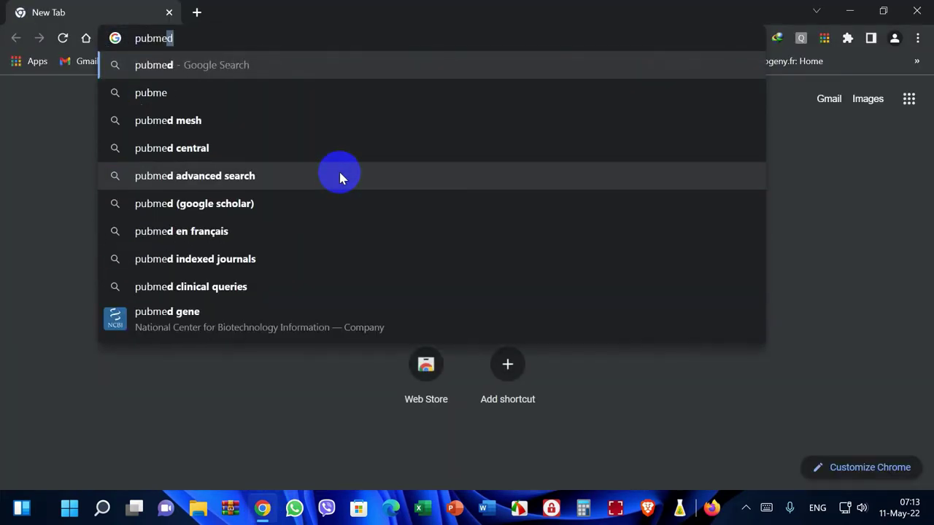
click(156, 64)
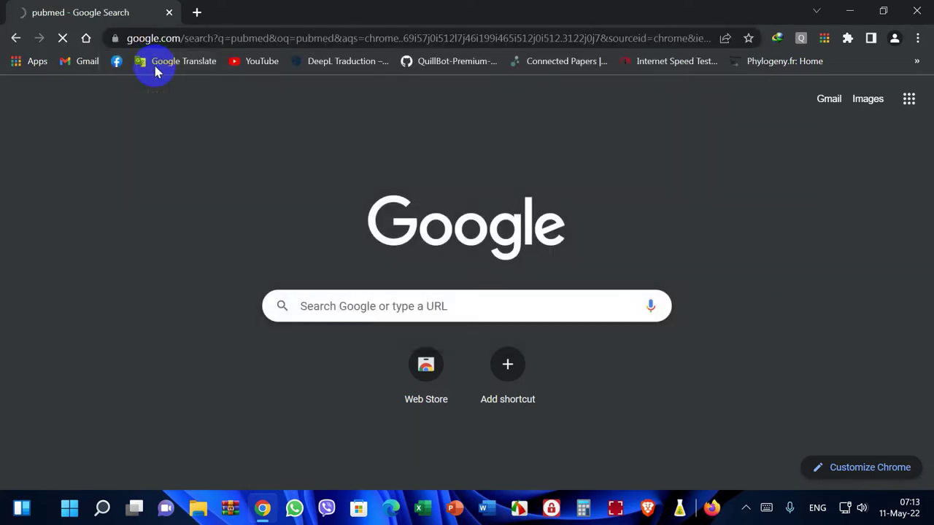
click(129, 245)
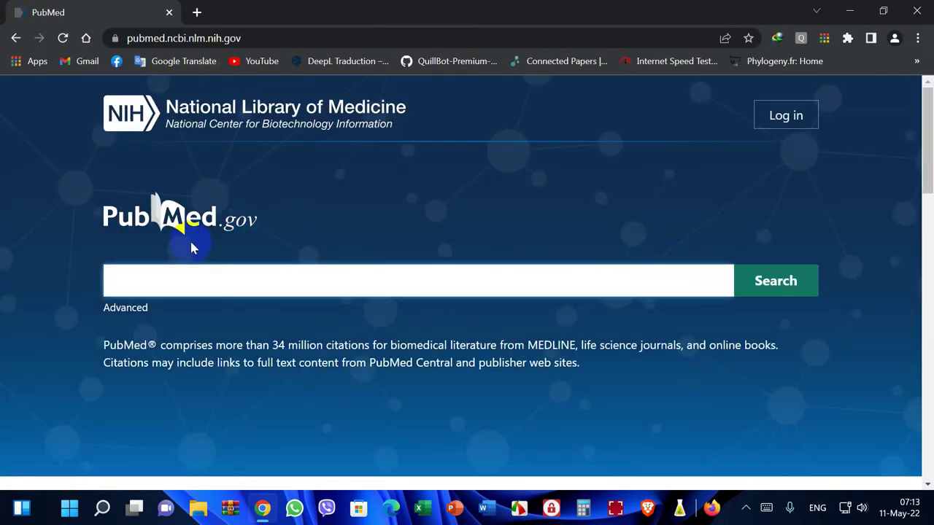
click(133, 309)
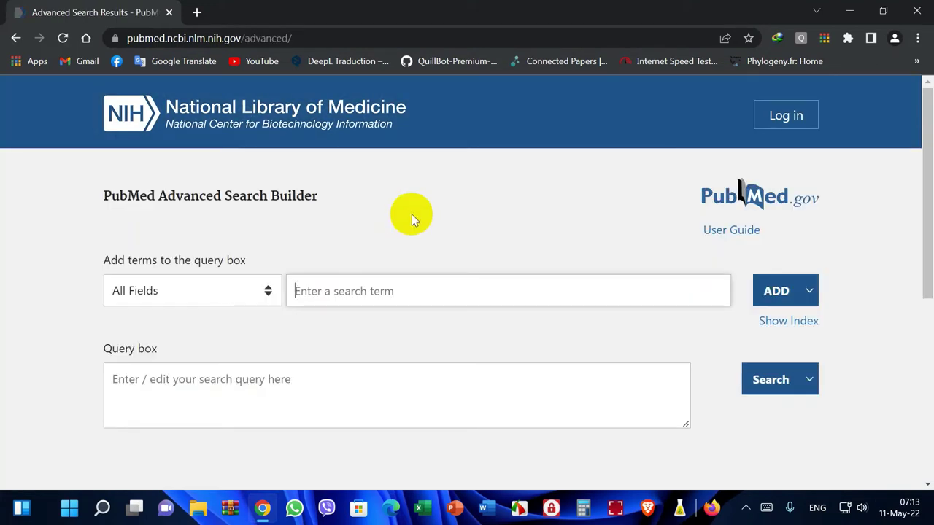
Step: Add the term vitamin d, restricted to the Title field, to the PubMed query
text(vit)
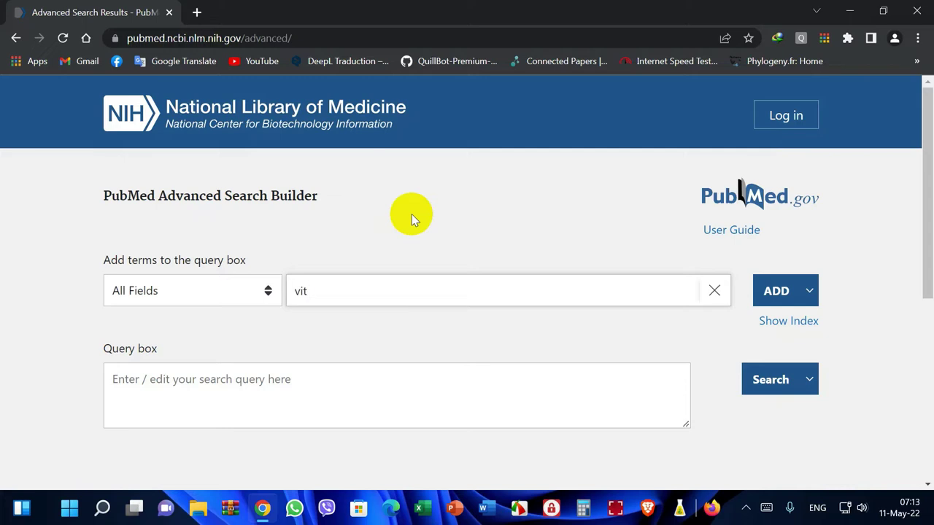
text(amin d)
click(266, 291)
scroll(208, 87, up, 1)
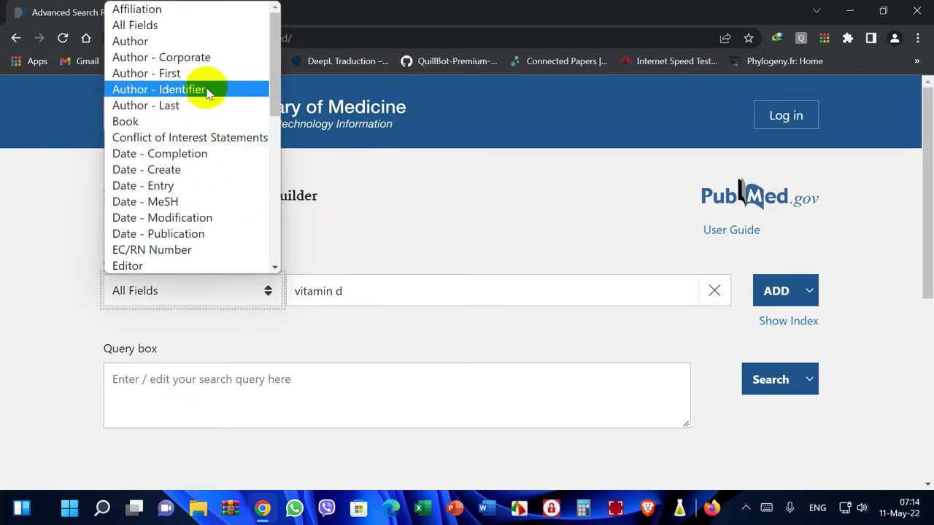
scroll(209, 157, down, 8)
click(152, 218)
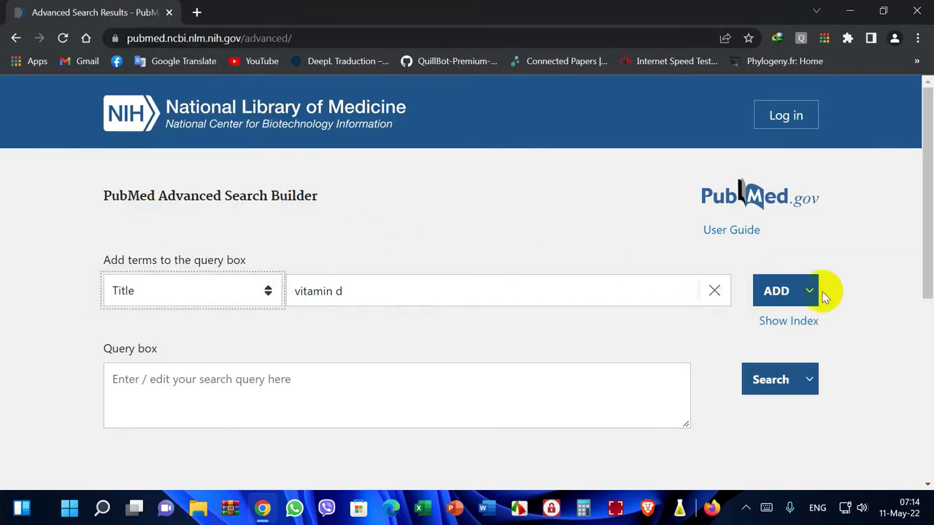
mouse_move(811, 292)
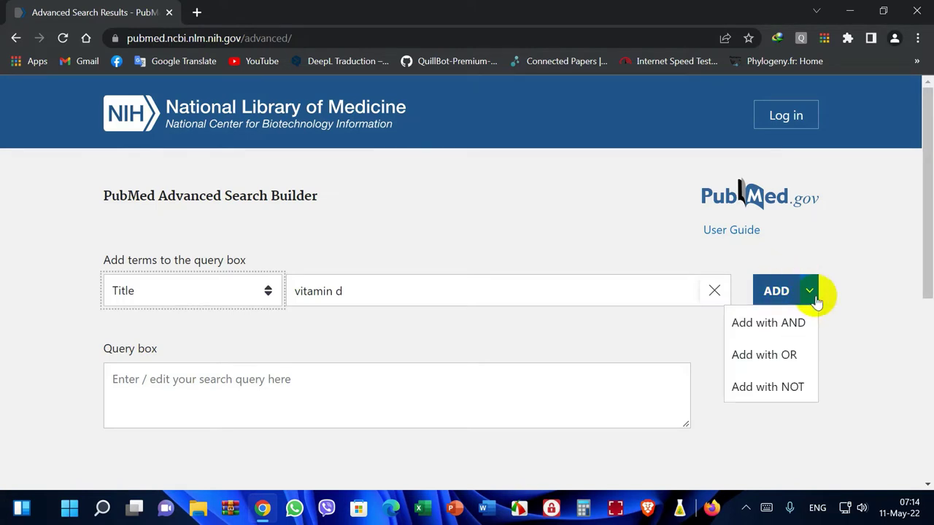
click(777, 291)
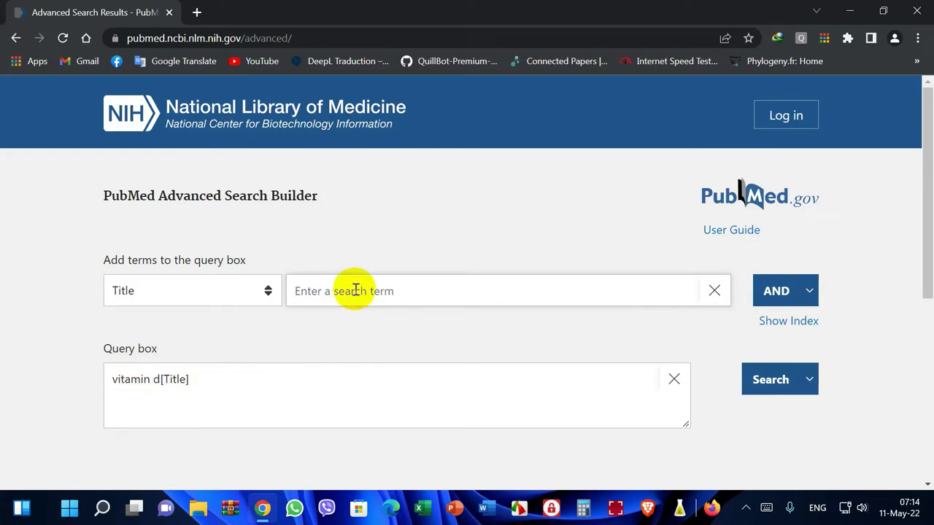
Step: Add the Title terms cancer and kidney to the query with AND, and run the search
text(cancer)
click(771, 291)
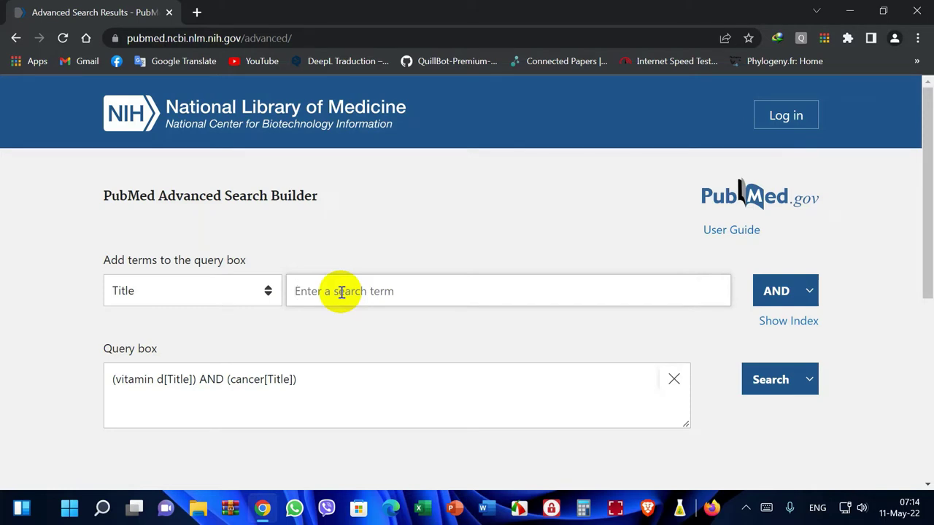
text(kidney)
click(776, 296)
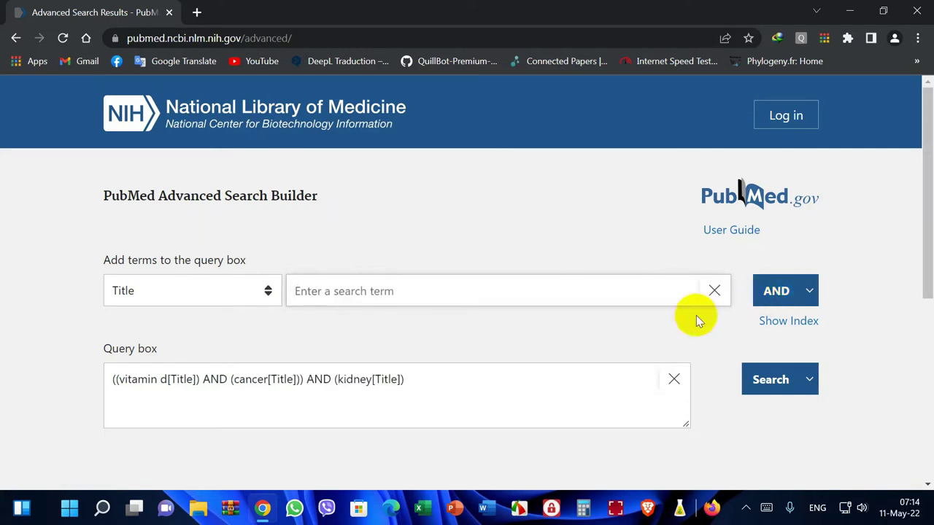
click(770, 387)
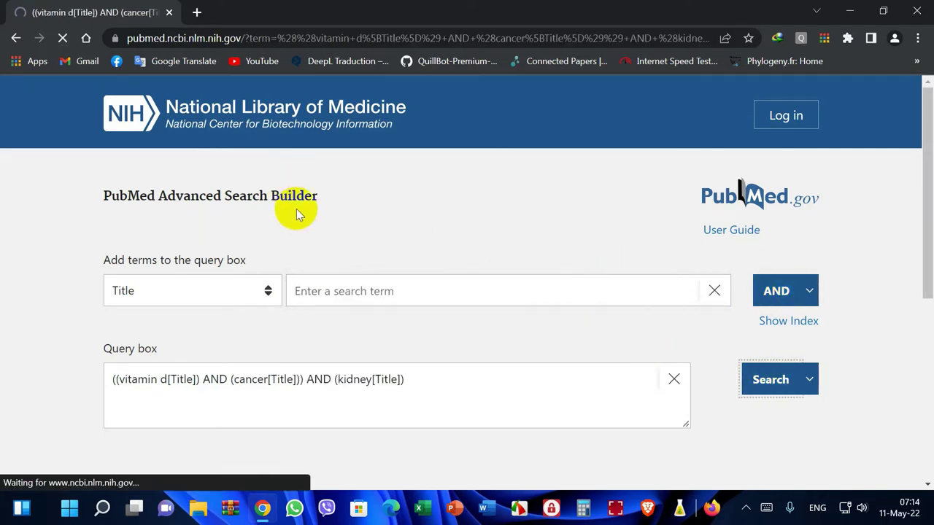
Step: Review the PubMed results on vitamin D and kidney cancer and select all the listed articles
scroll(95, 237, down, 3)
scroll(96, 237, up, 3)
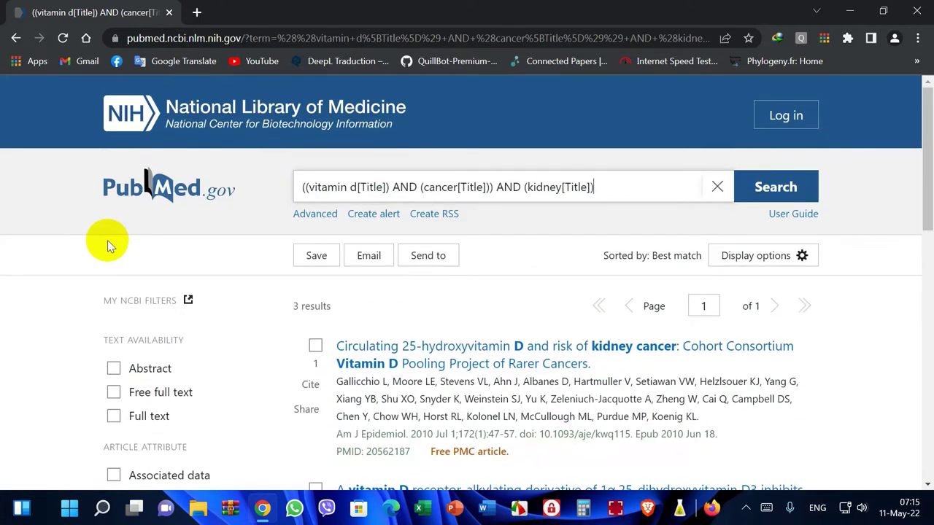
scroll(107, 240, down, 5)
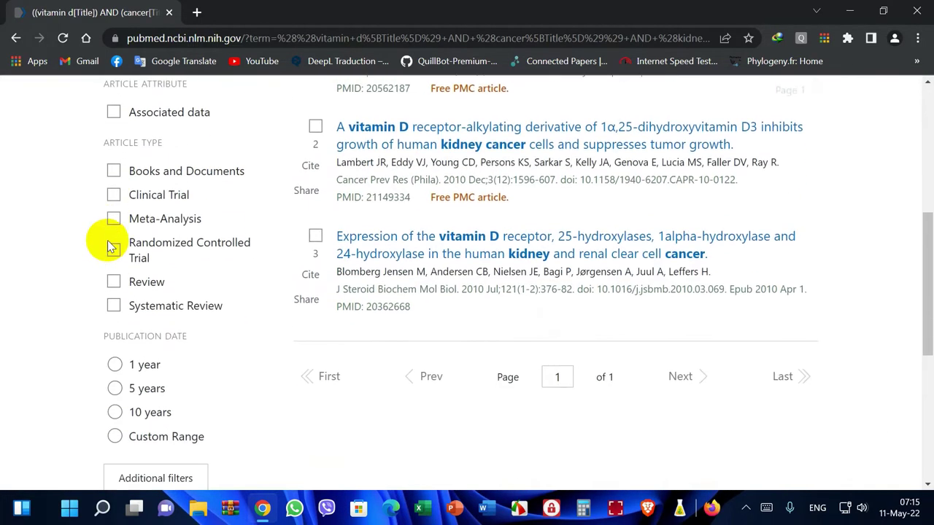
scroll(110, 245, up, 5)
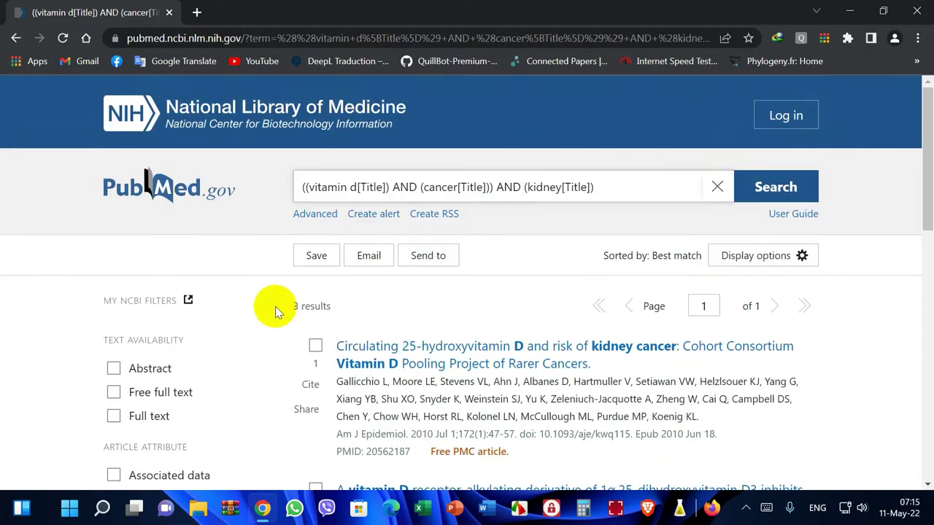
scroll(233, 309, down, 5)
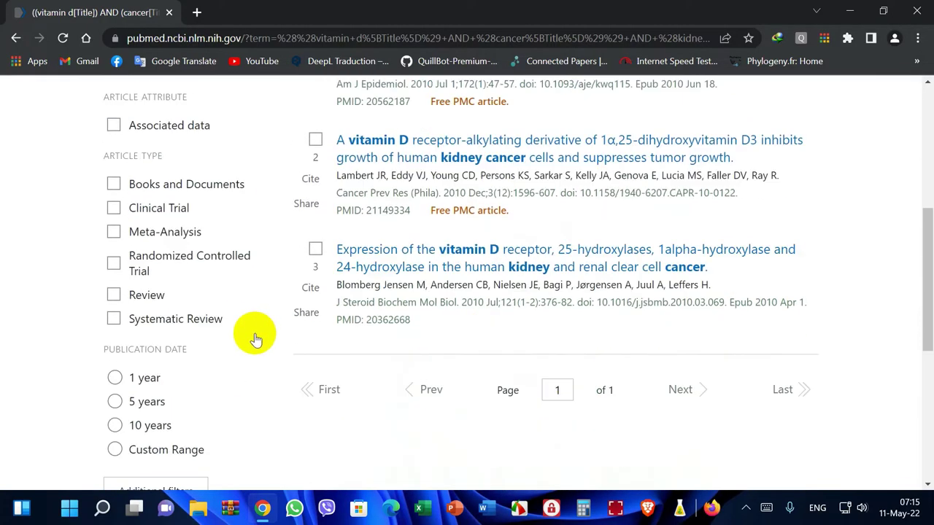
scroll(392, 433, up, 3)
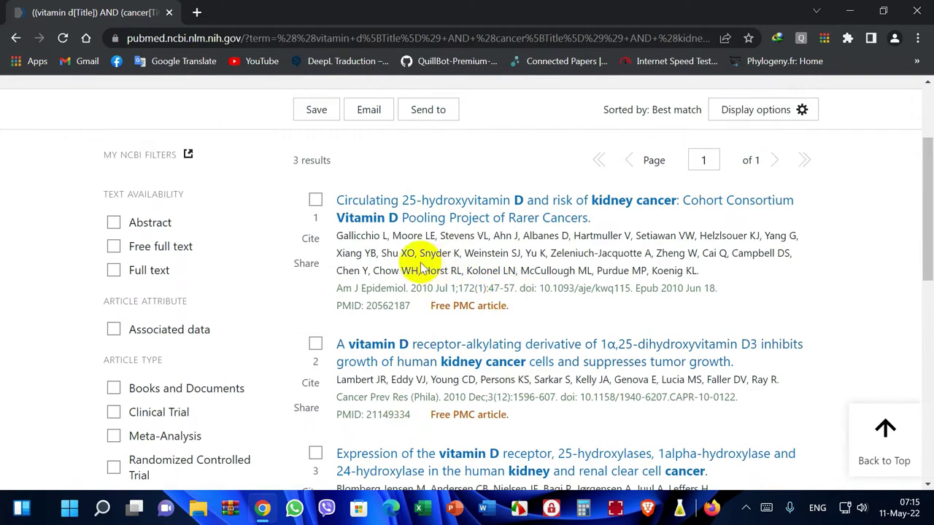
click(316, 200)
click(315, 344)
click(315, 452)
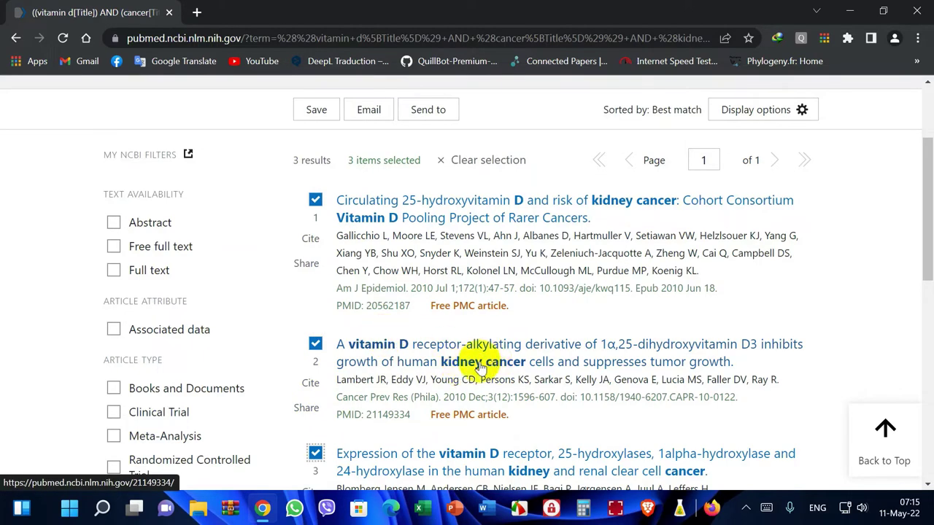
Step: Export the selected citations as a citation manager file and open the downloaded file to import the references into EndNote
scroll(496, 357, down, 2)
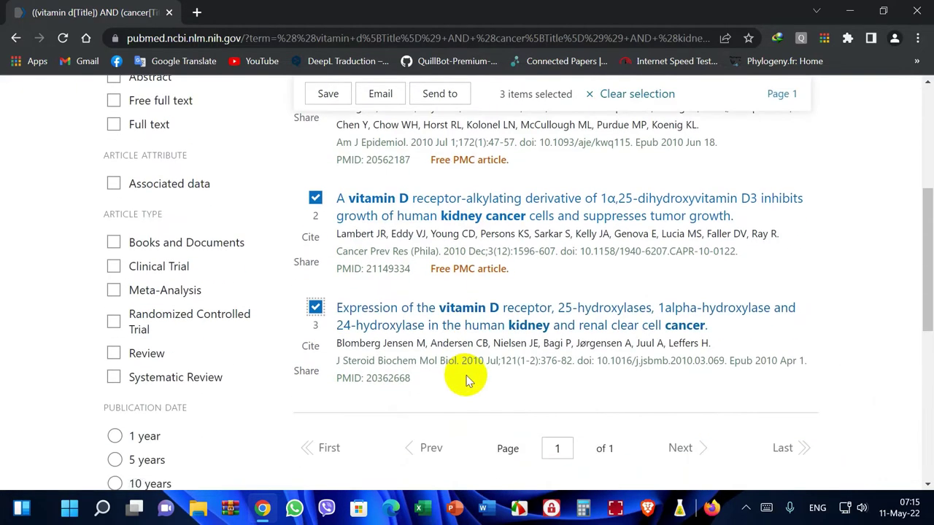
scroll(467, 380, up, 1)
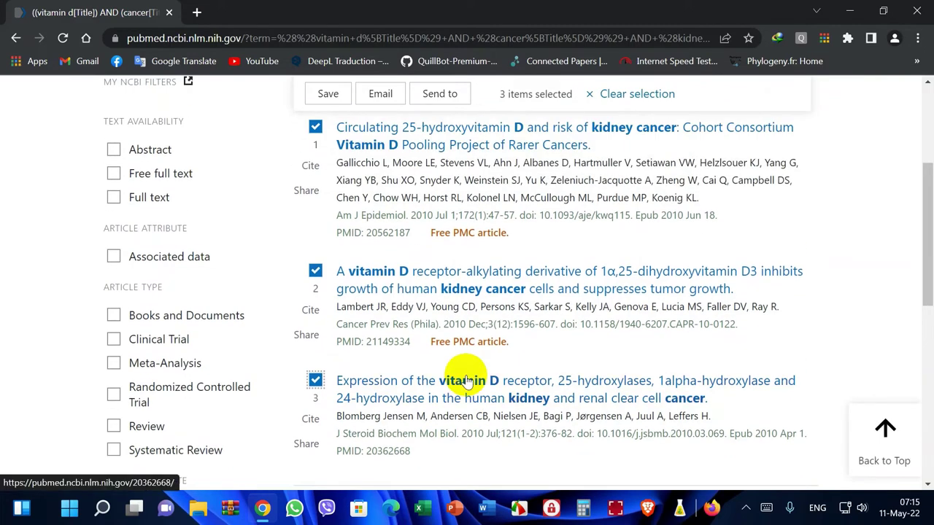
scroll(465, 380, up, 3)
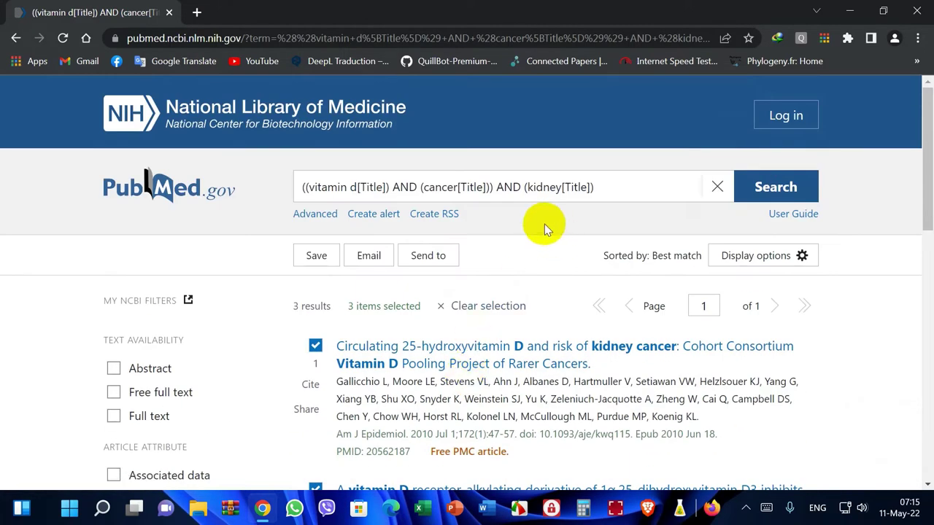
click(429, 259)
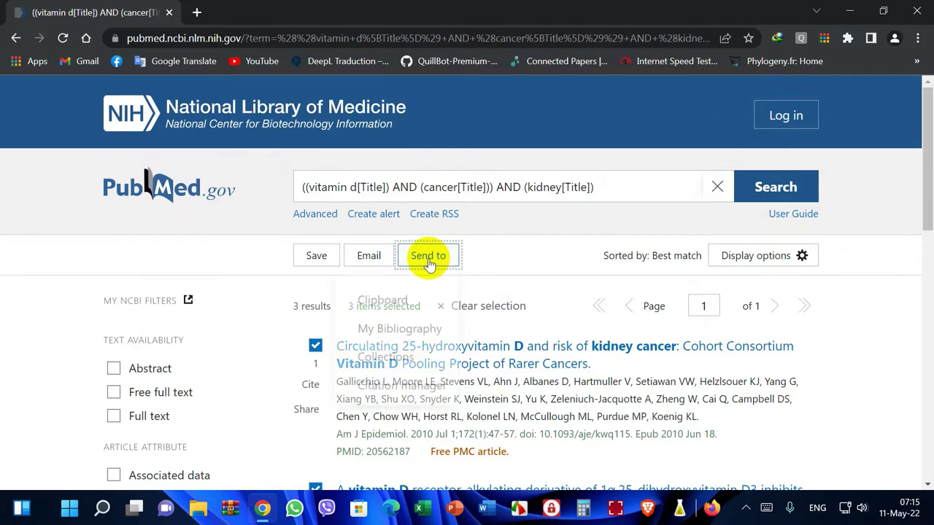
click(407, 393)
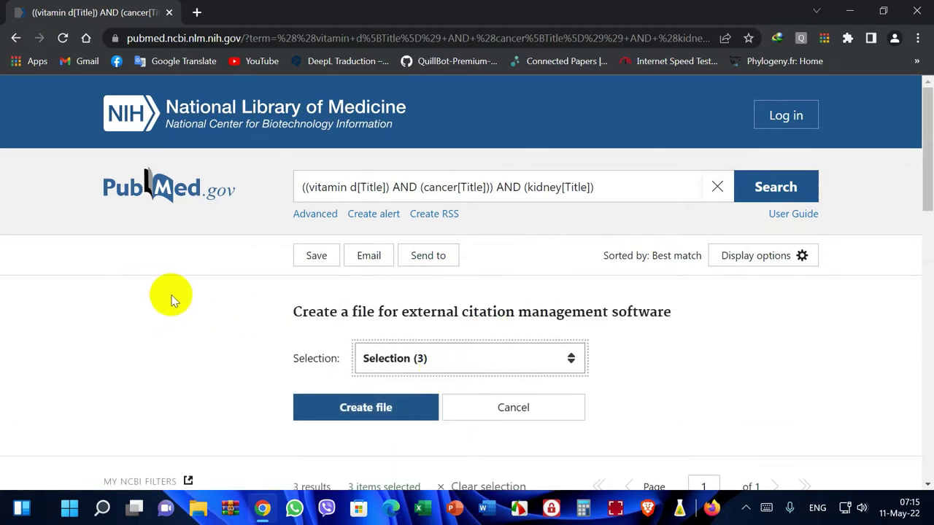
scroll(170, 292, down, 2)
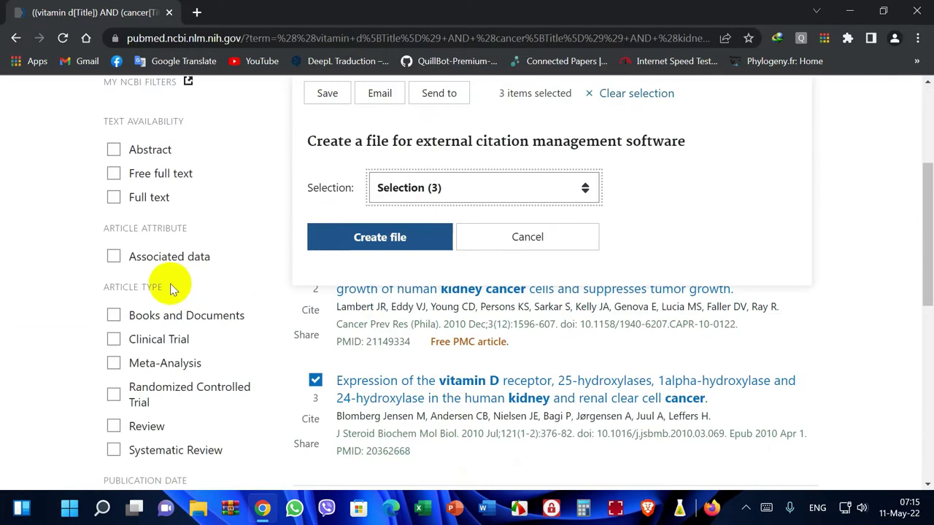
click(388, 246)
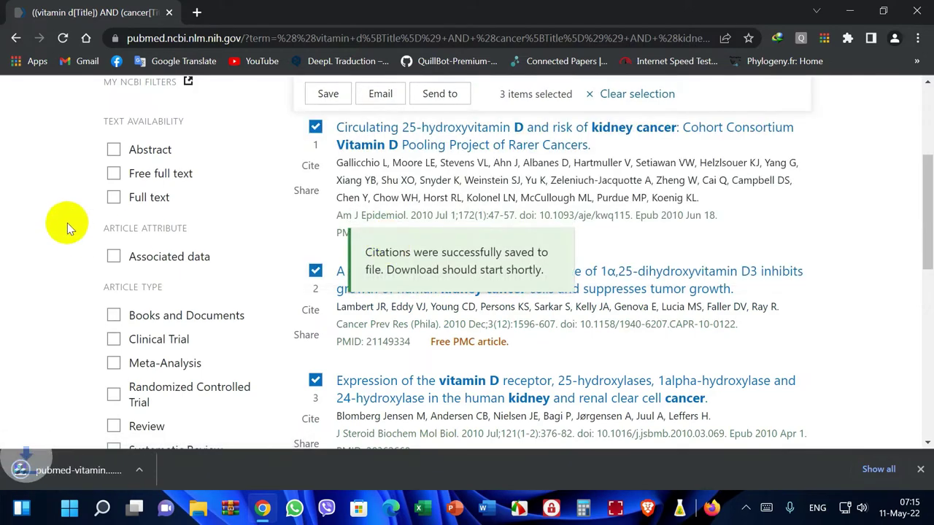
click(65, 473)
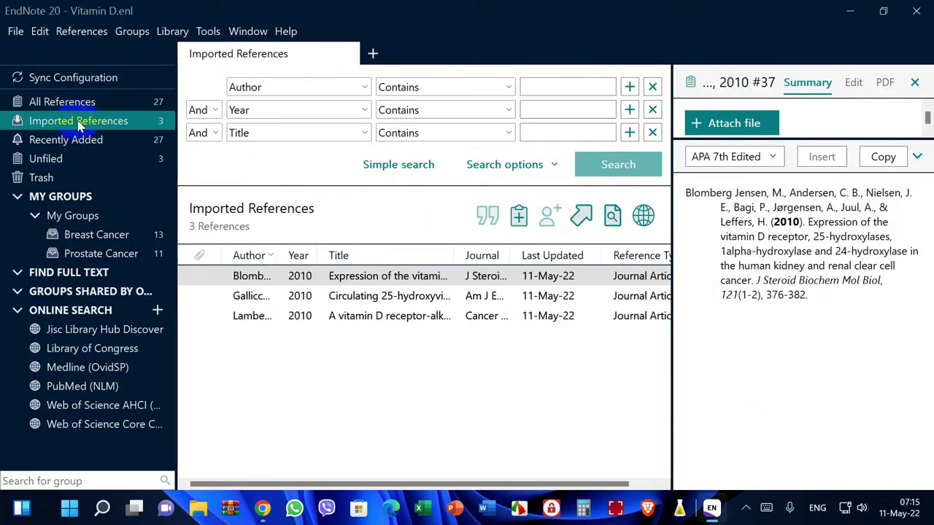
Step: Create a group named Kidney Cancer and file all the Unfiled references in it
click(62, 162)
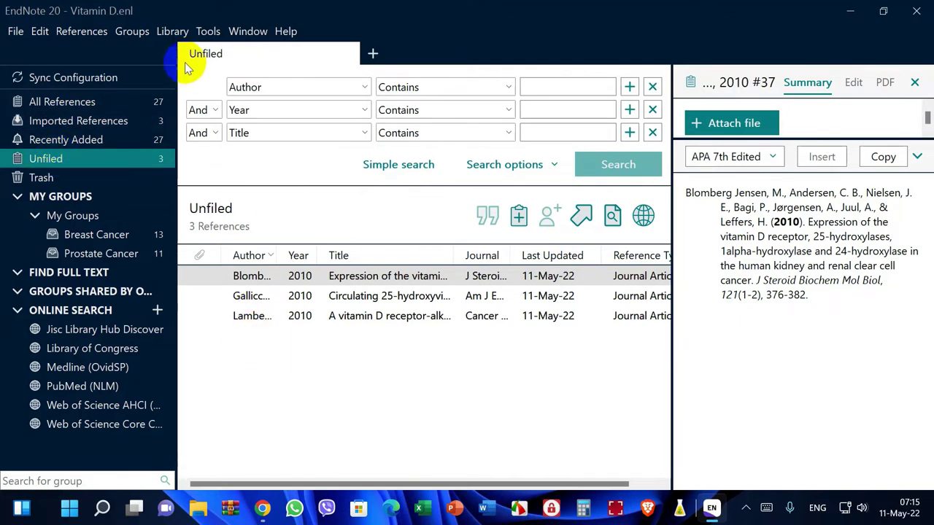
click(132, 30)
click(138, 48)
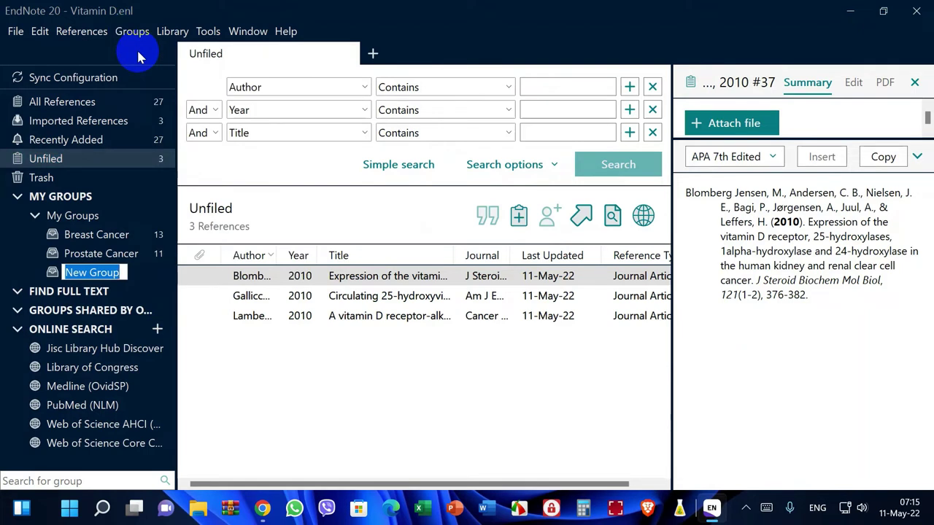
text(Kid)
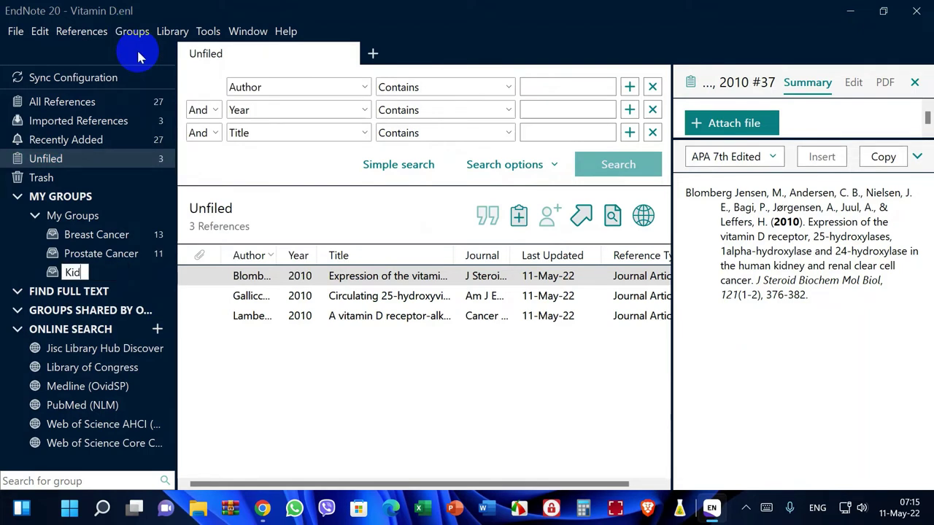
text(ney Cancer)
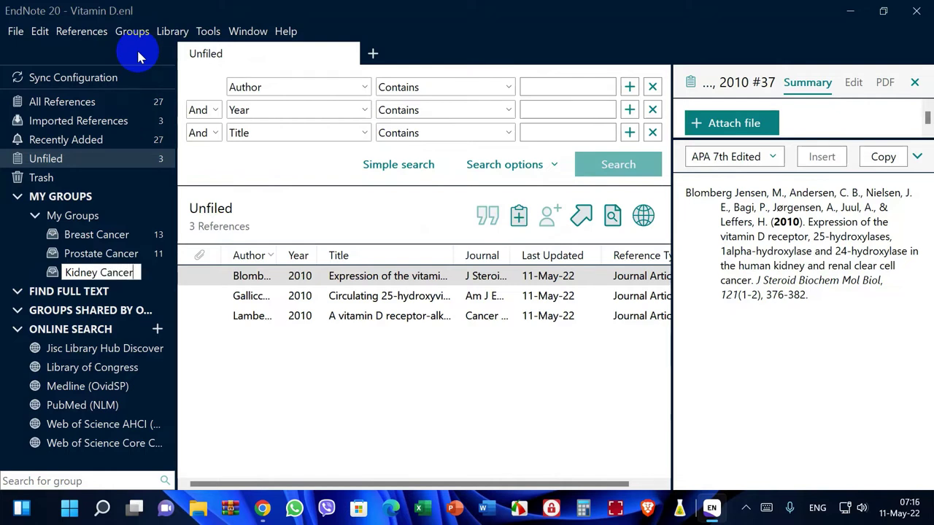
click(291, 391)
drag(303, 380, 113, 264)
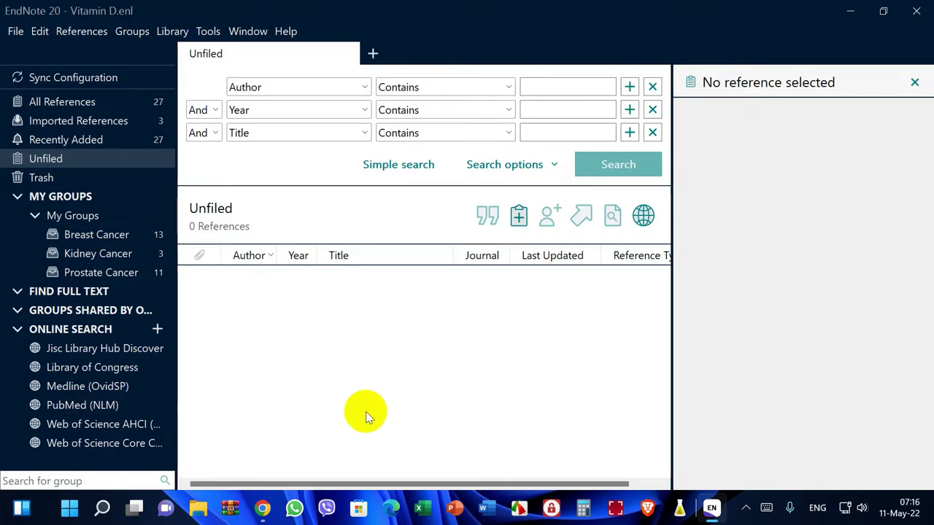
Step: Switch to Chrome, search for sciencedirect in a new tab and open the ScienceDirect website
click(262, 509)
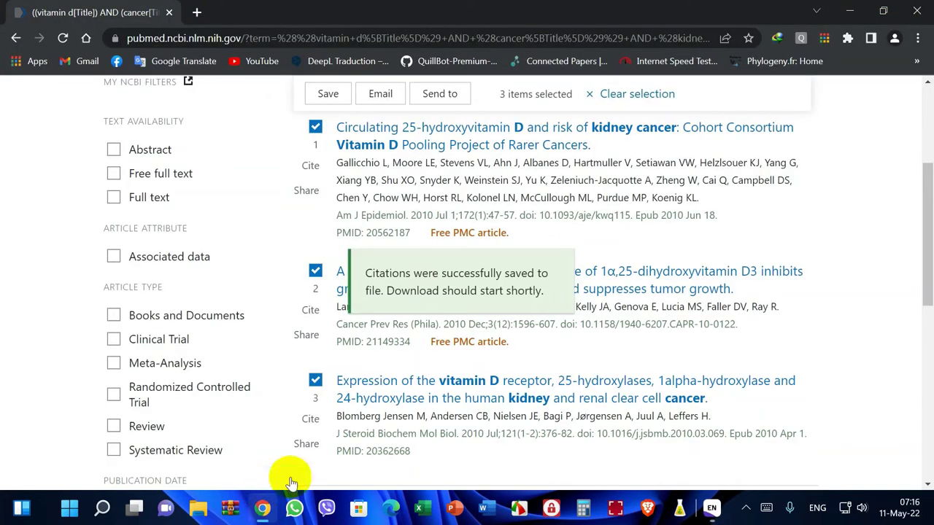
click(196, 13)
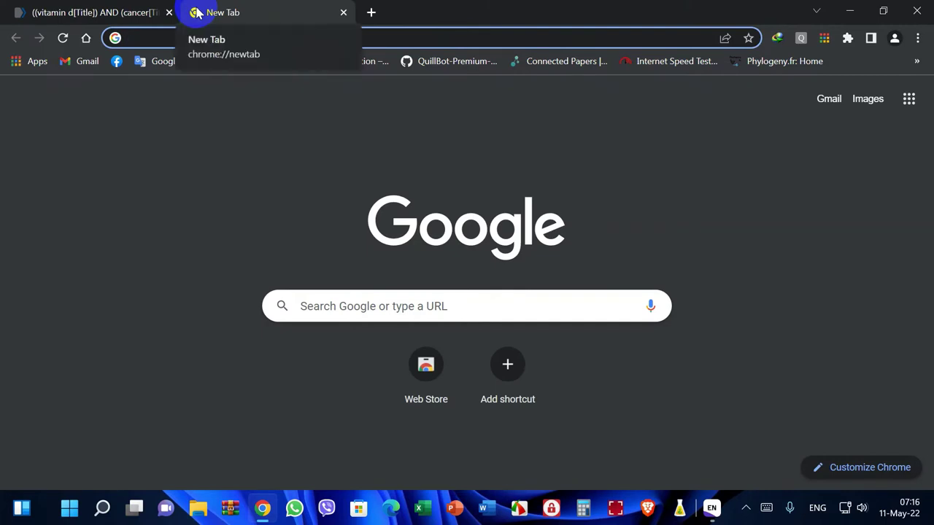
text(scienc)
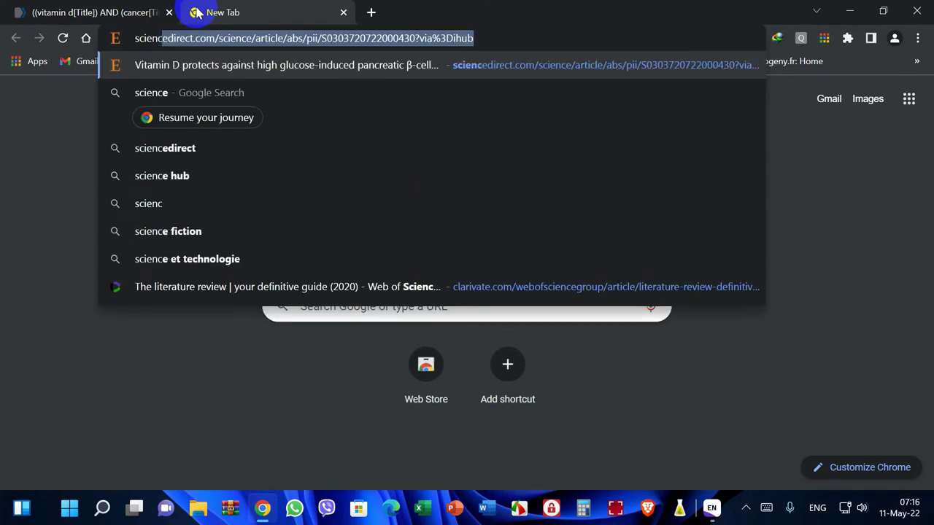
text(direct)
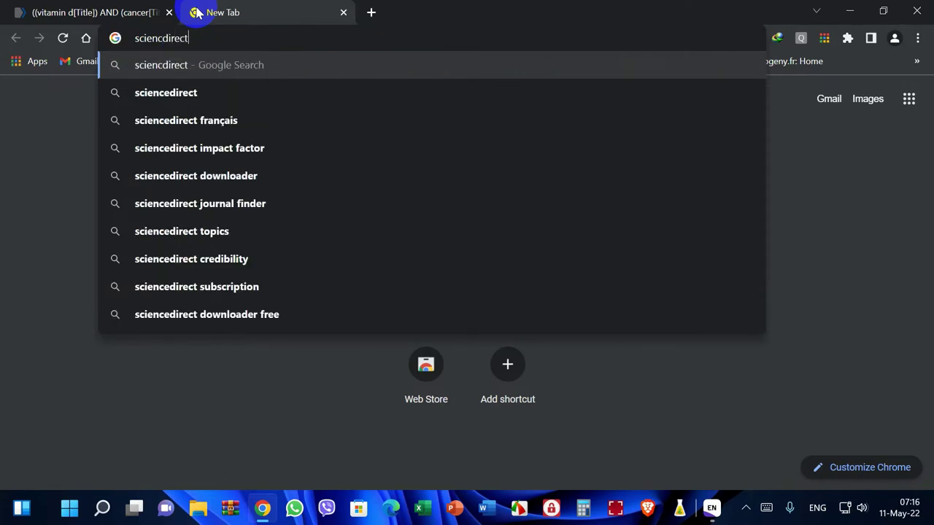
key(Return)
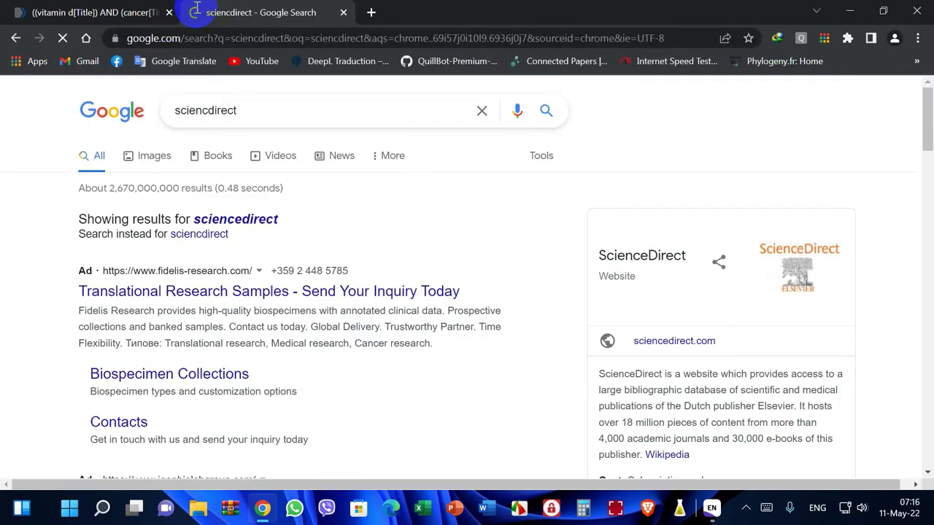
scroll(36, 271, down, 4)
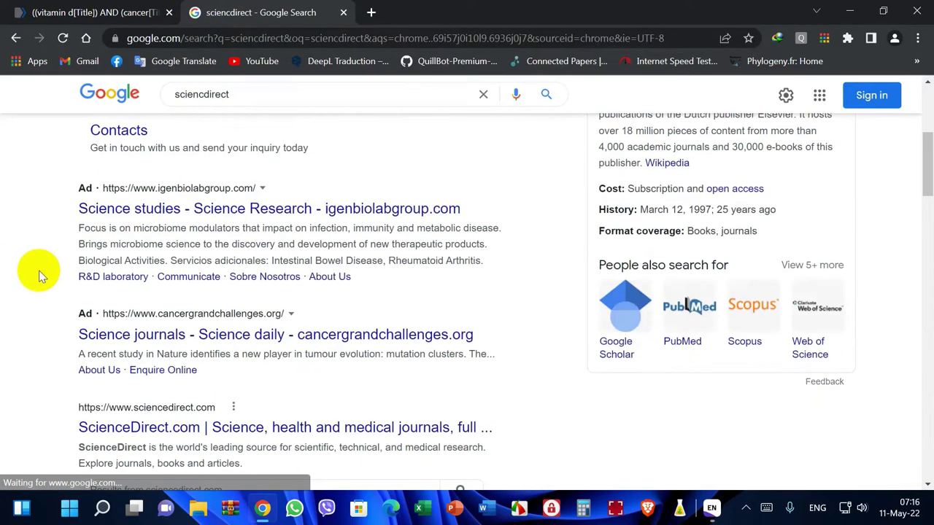
scroll(40, 274, up, 4)
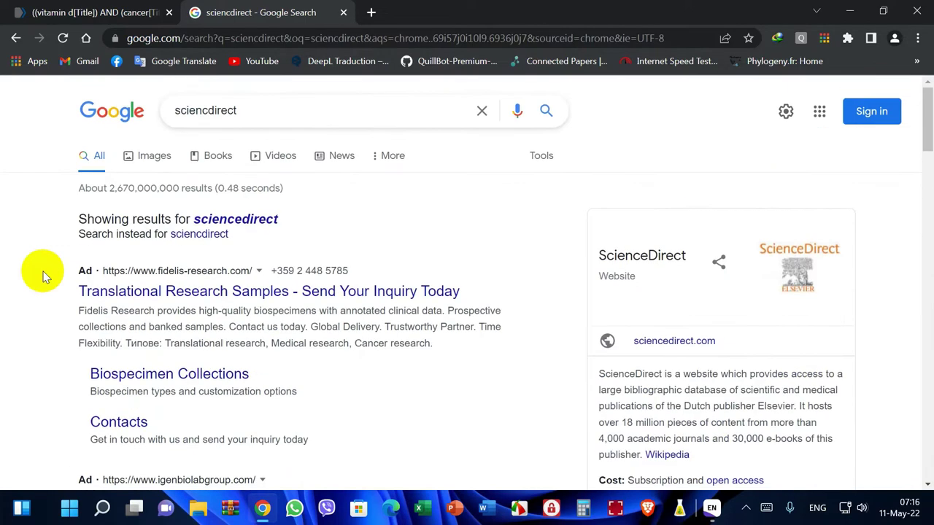
click(237, 219)
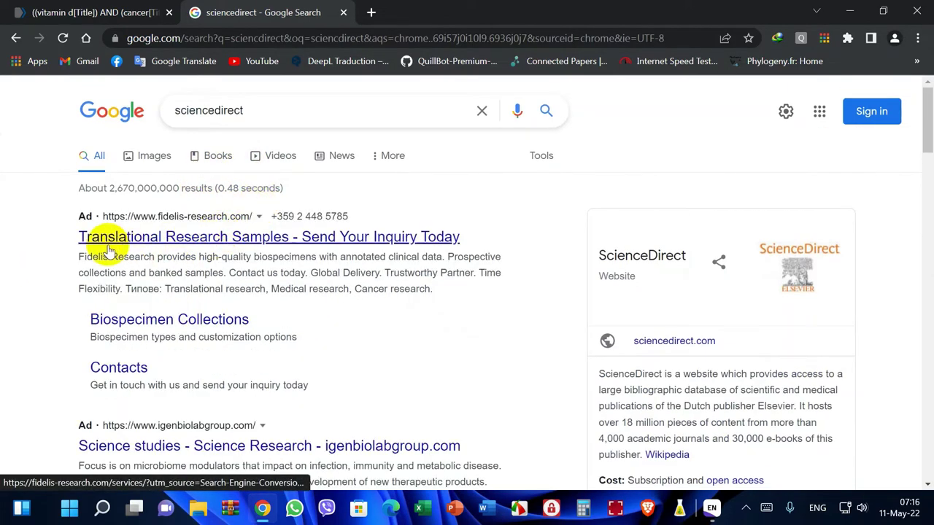
scroll(51, 244, down, 4)
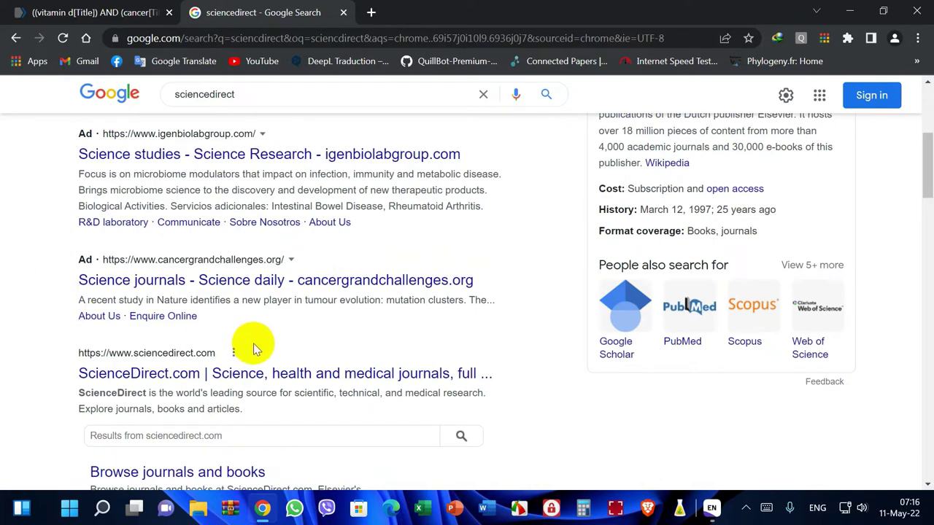
click(265, 373)
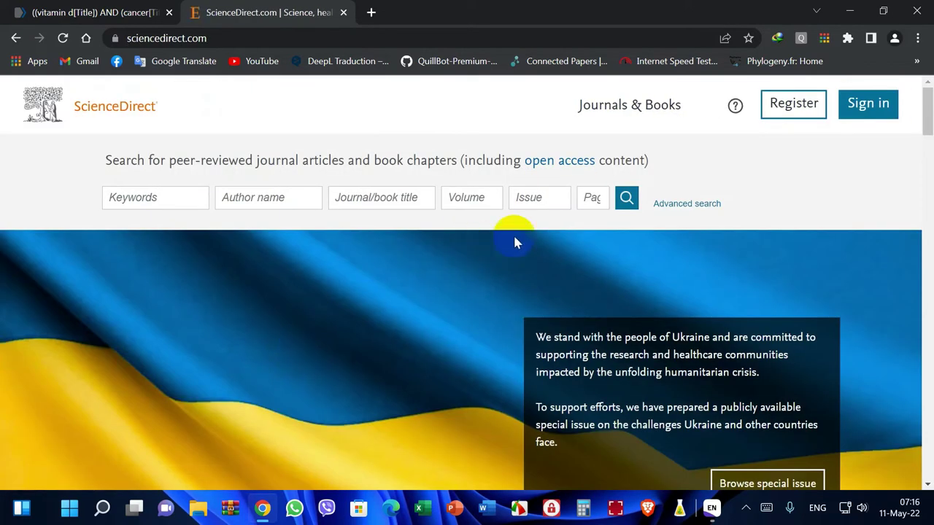
Step: Enter vitamin d as the keyword in ScienceDirect's quick search and open the advanced search form
scroll(284, 254, down, 1)
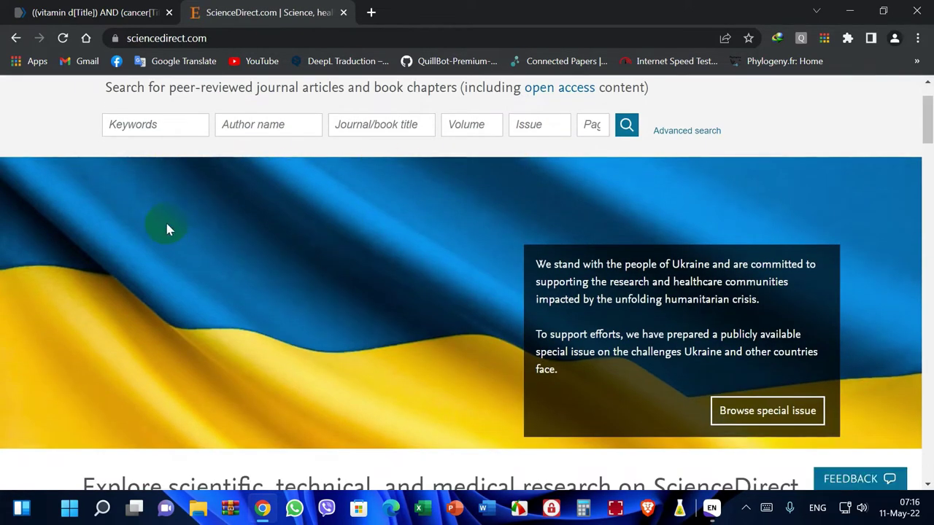
scroll(167, 229, up, 1)
click(161, 197)
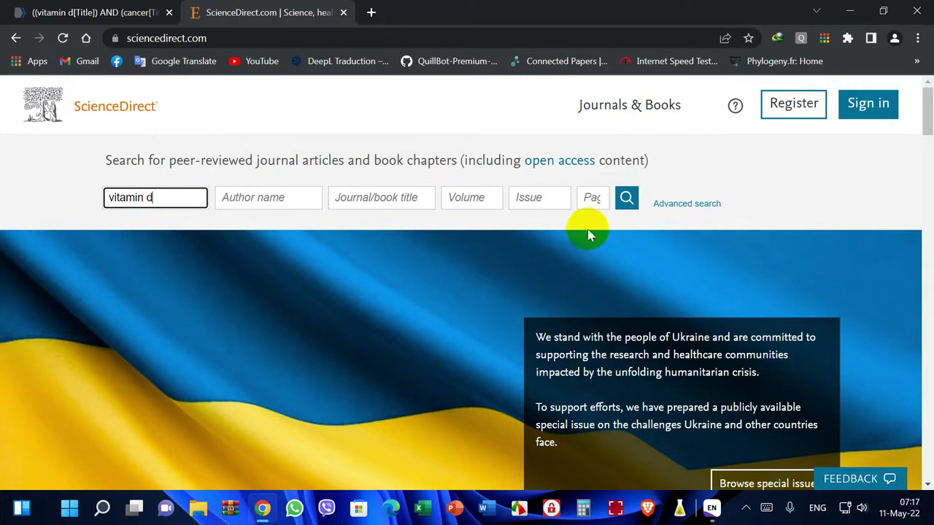
click(687, 203)
Step: Set the article terms to the suggested vitamin d and run the ScienceDirect advanced search
click(396, 248)
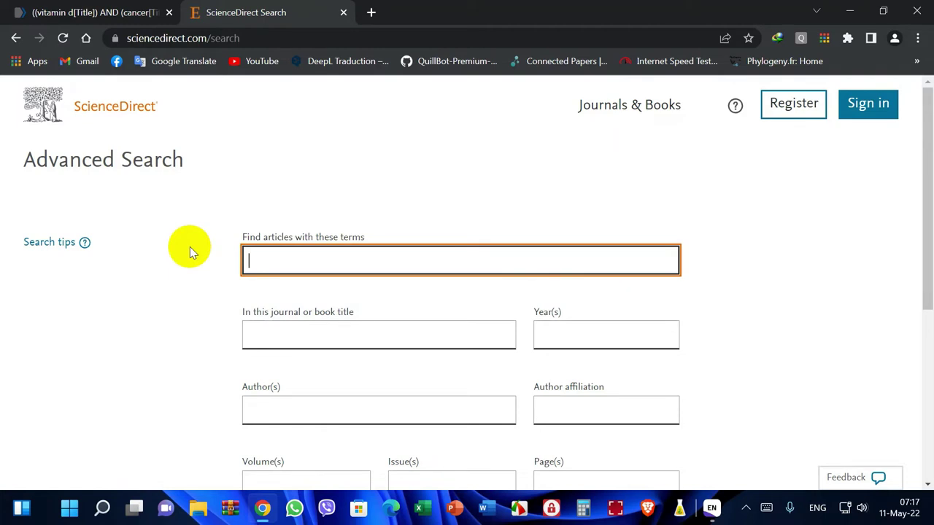
text(vitamin)
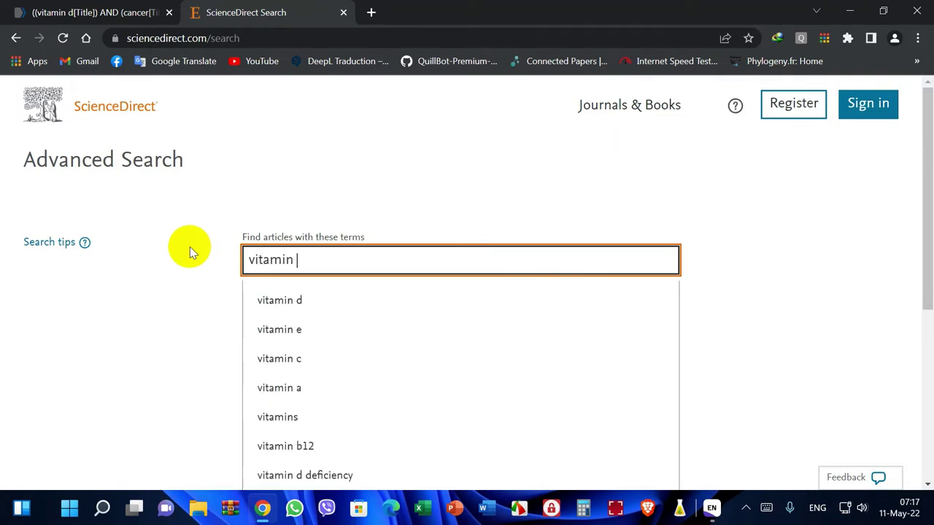
click(295, 299)
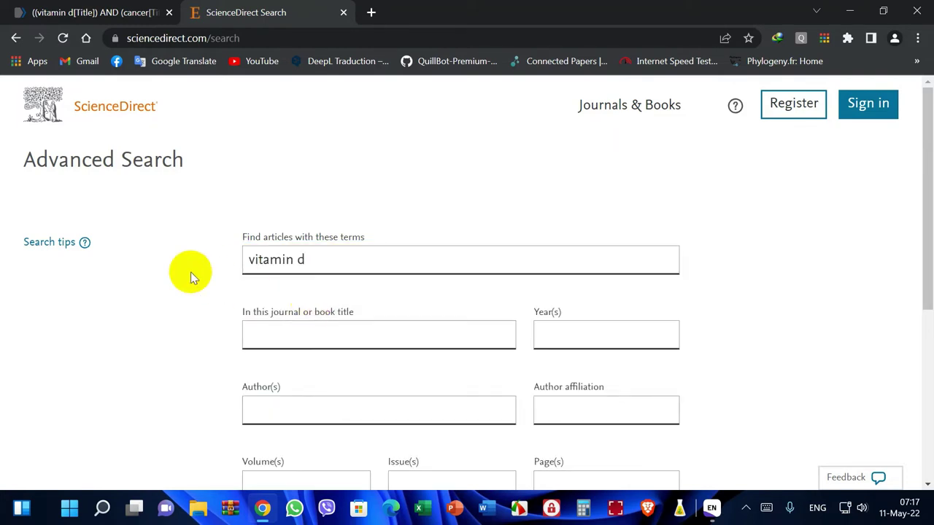
scroll(190, 272, down, 2)
click(632, 438)
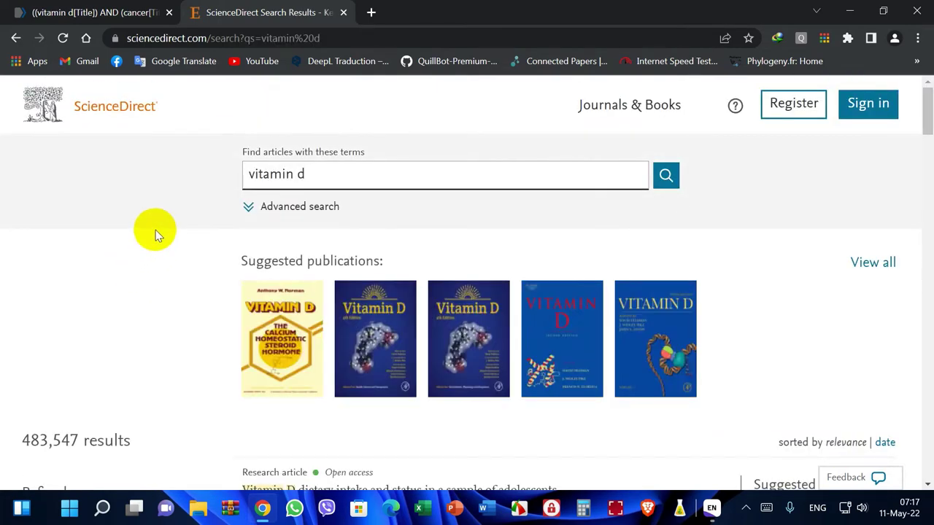
Step: Open the article "Vitamin D dietary intake and status in a sample of adolescents" from the ScienceDirect results
scroll(155, 231, down, 3)
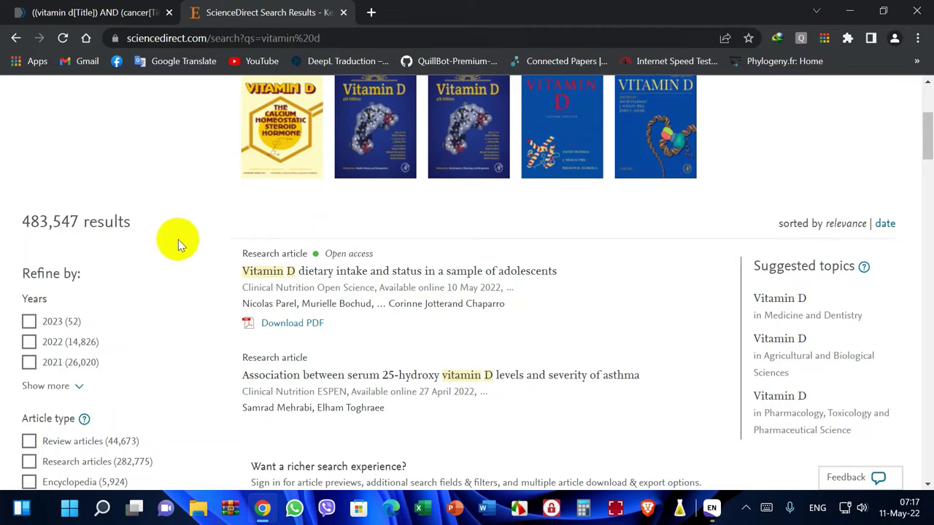
scroll(291, 246, down, 1)
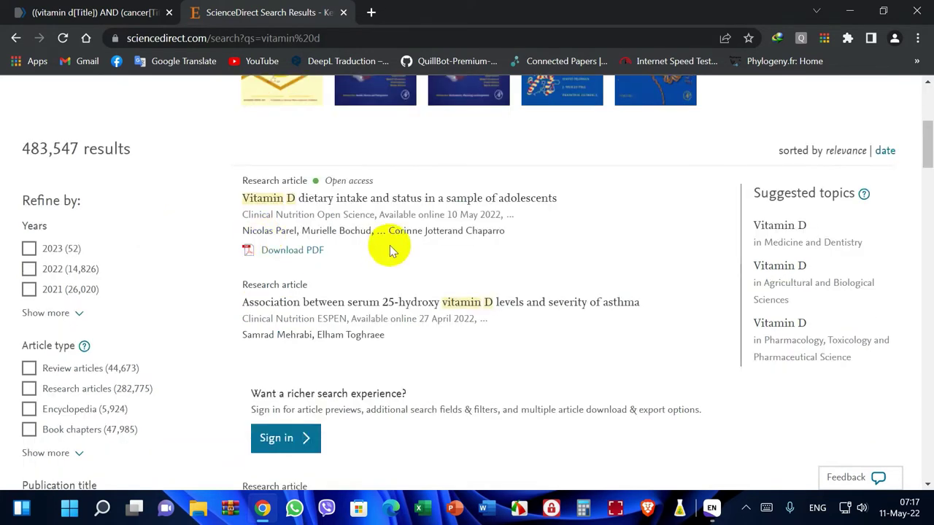
click(408, 196)
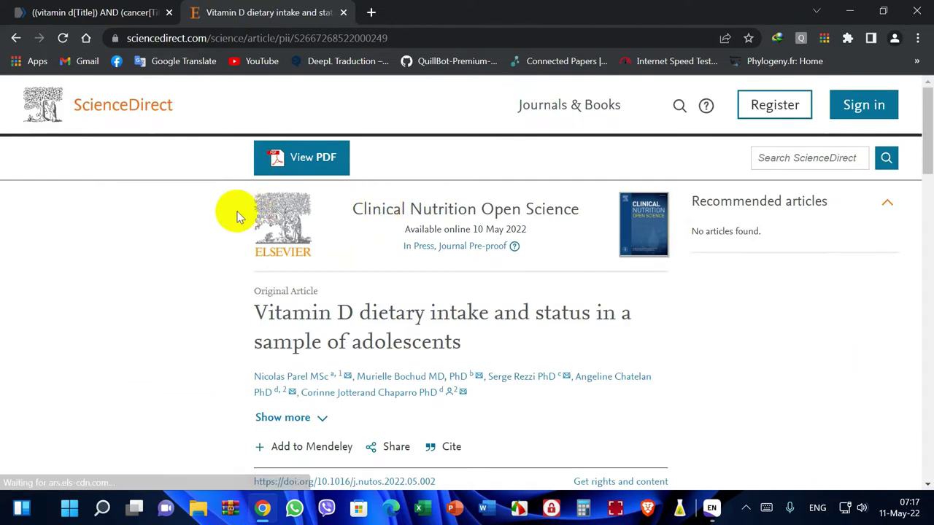
scroll(229, 255, down, 4)
scroll(231, 253, up, 3)
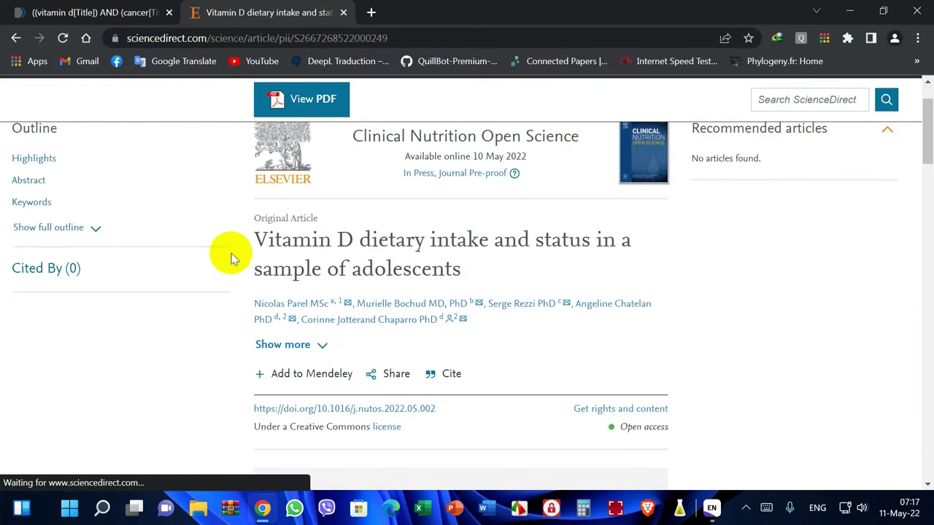
scroll(231, 253, up, 1)
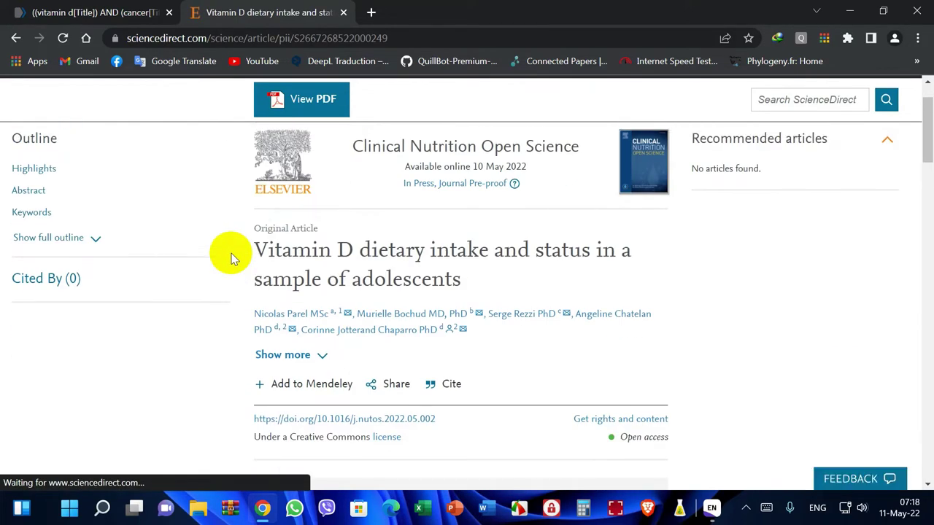
click(569, 314)
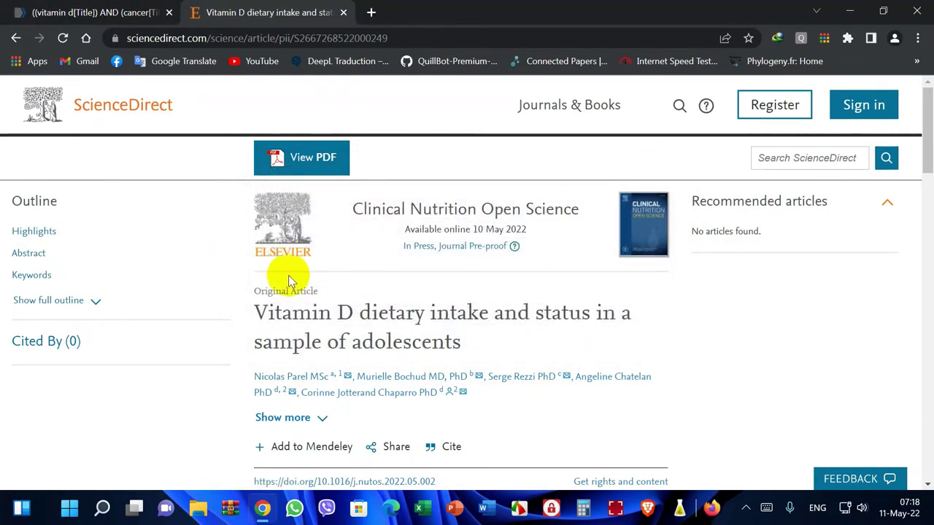
Step: Export the adolescents article's citation to RIS and open the downloaded file to import it into EndNote
scroll(245, 285, down, 3)
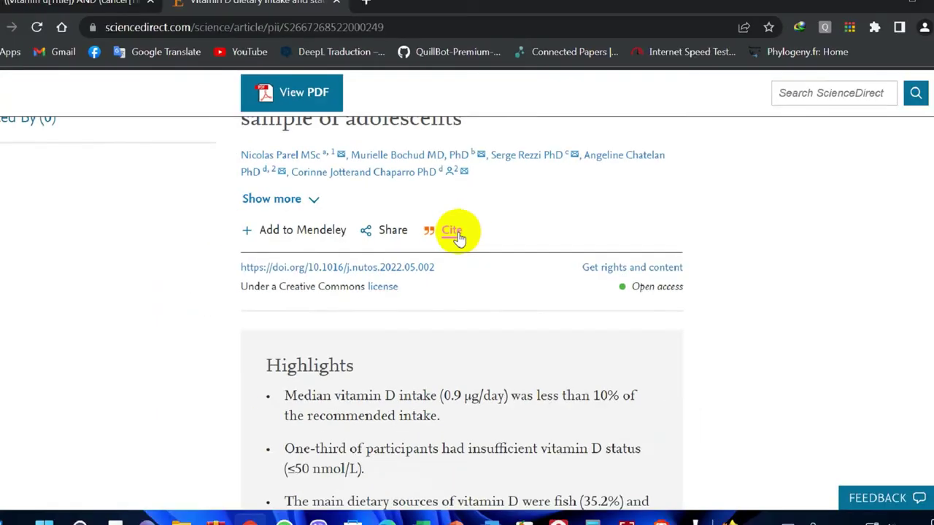
click(452, 229)
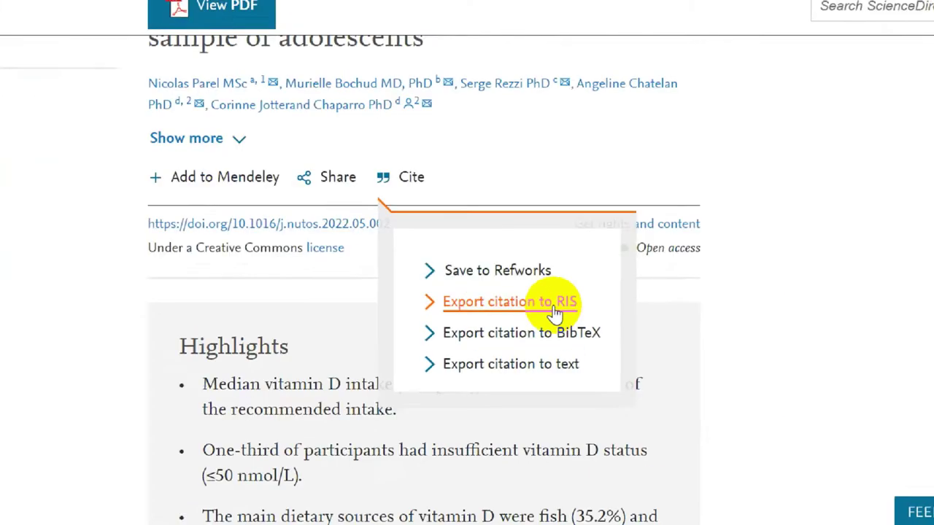
click(557, 325)
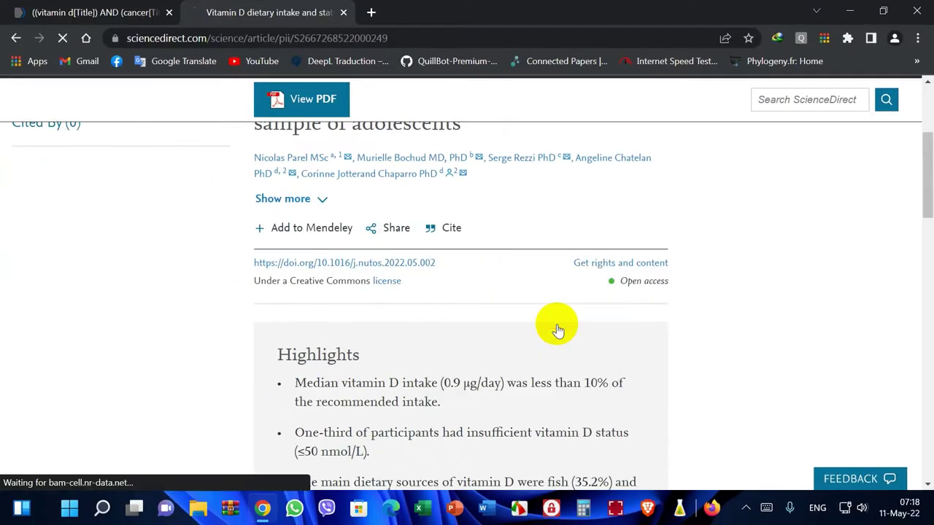
click(66, 470)
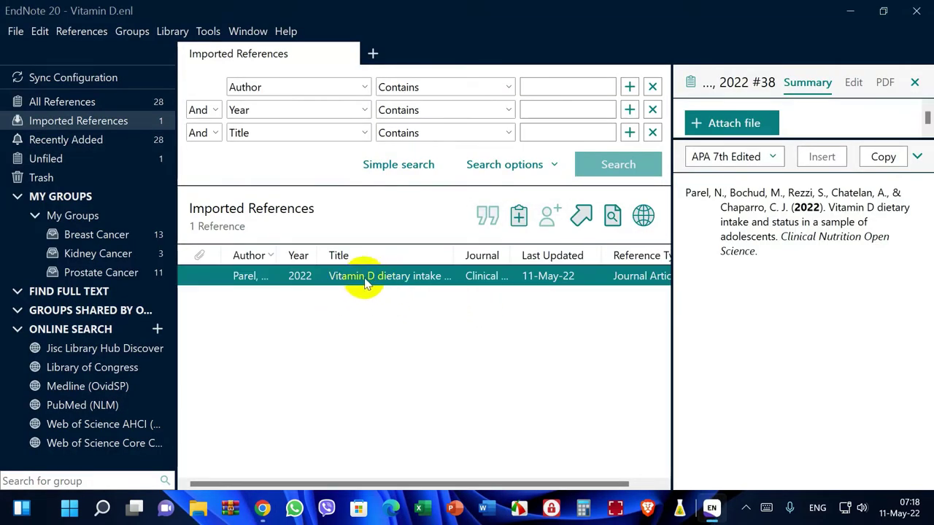
Step: Enlarge the reference summary area while viewing the Unfiled references, and return to All References
click(106, 156)
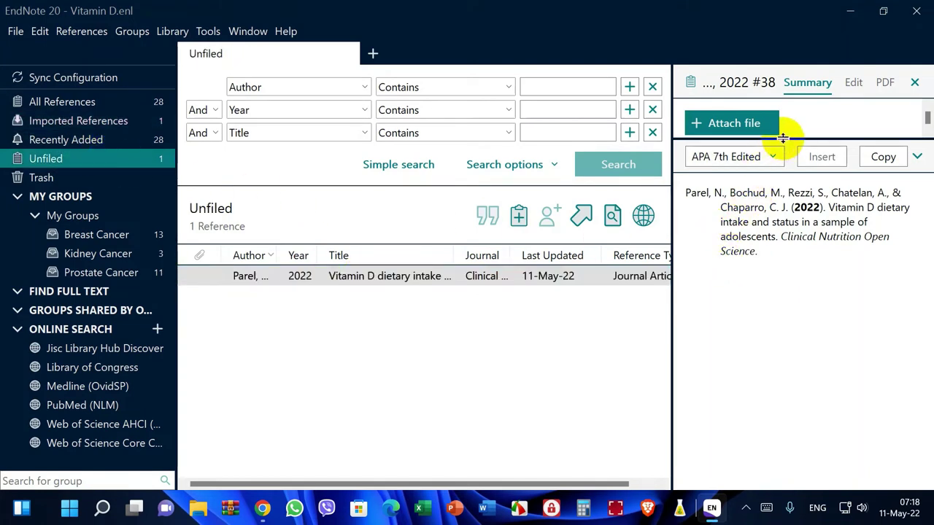
drag(782, 137, 784, 312)
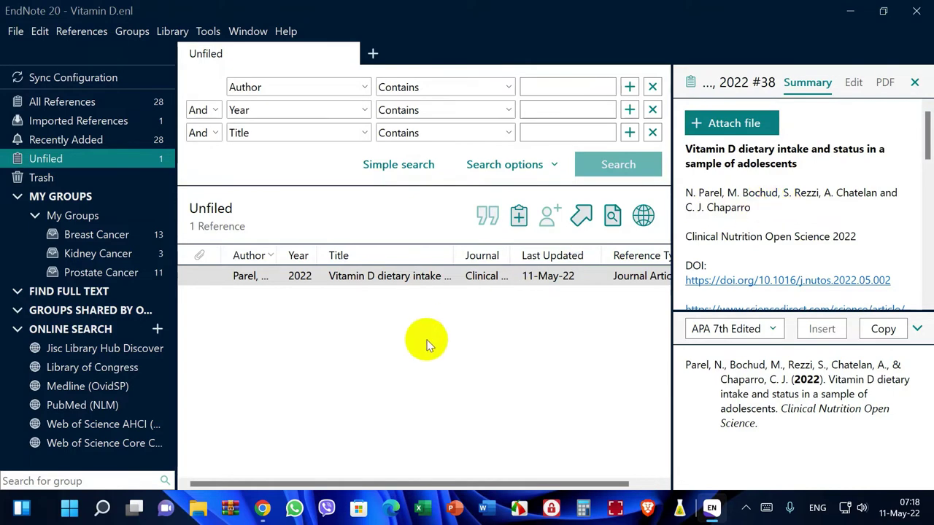
click(97, 104)
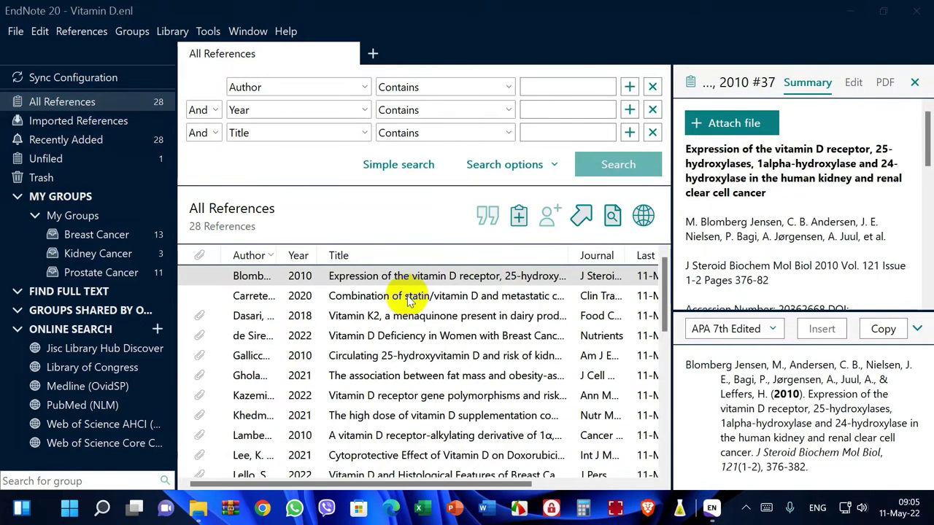
Step: Open the Association Between Vitamin D and Type 2 Diabetes PDF from the Vitamin D Articles folder and copy its full title
click(198, 512)
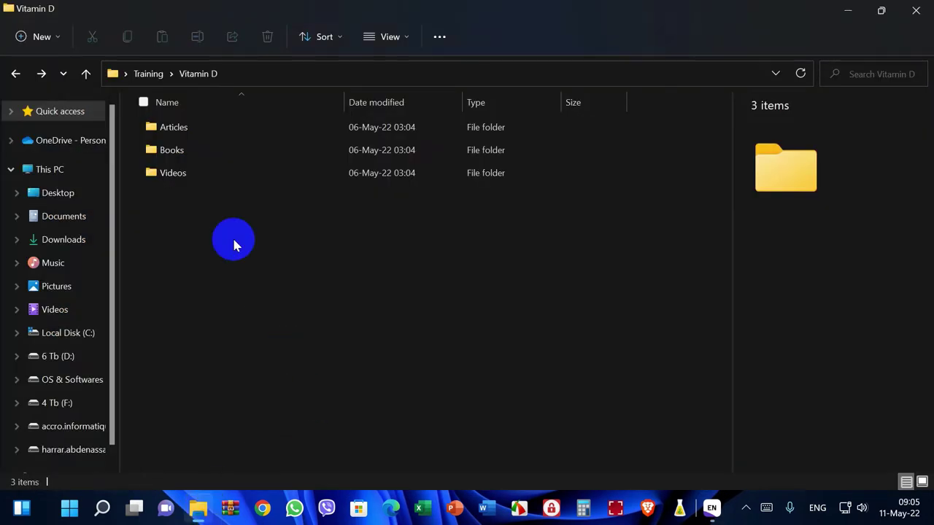
double_click(175, 126)
double_click(206, 128)
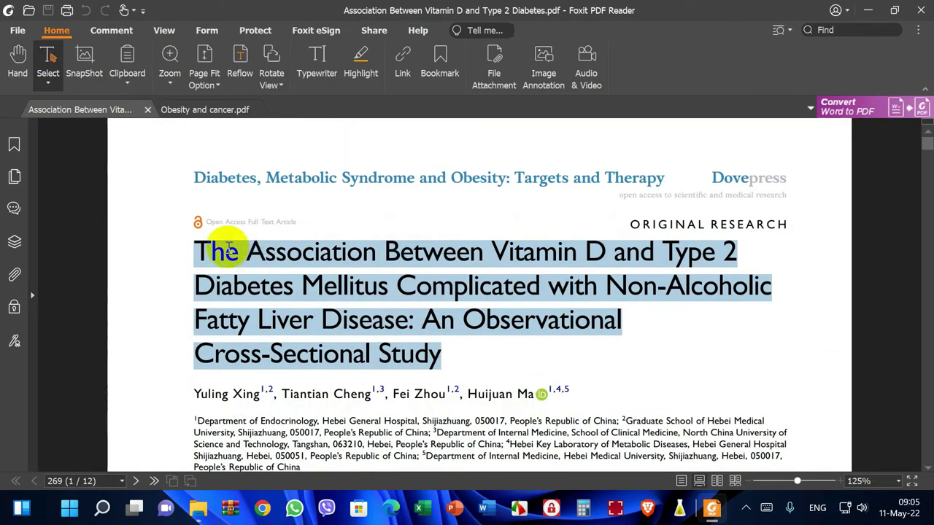
right_click(265, 248)
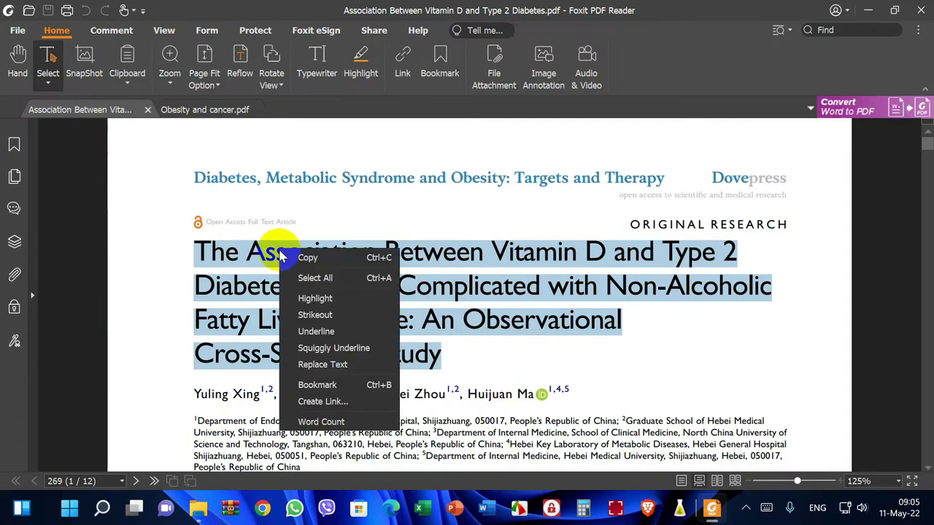
click(292, 258)
Step: Switch to Chrome and search Google for the copied type 2 diabetes article title
click(263, 508)
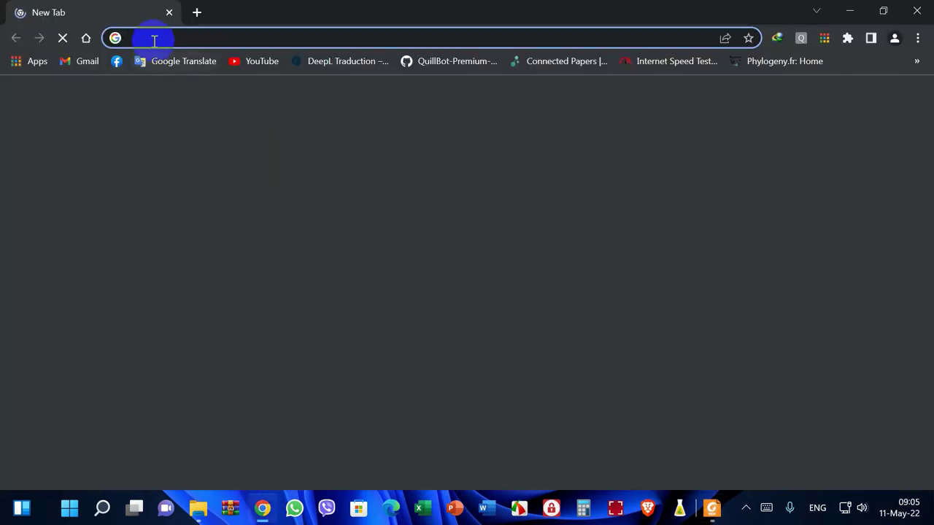
right_click(154, 41)
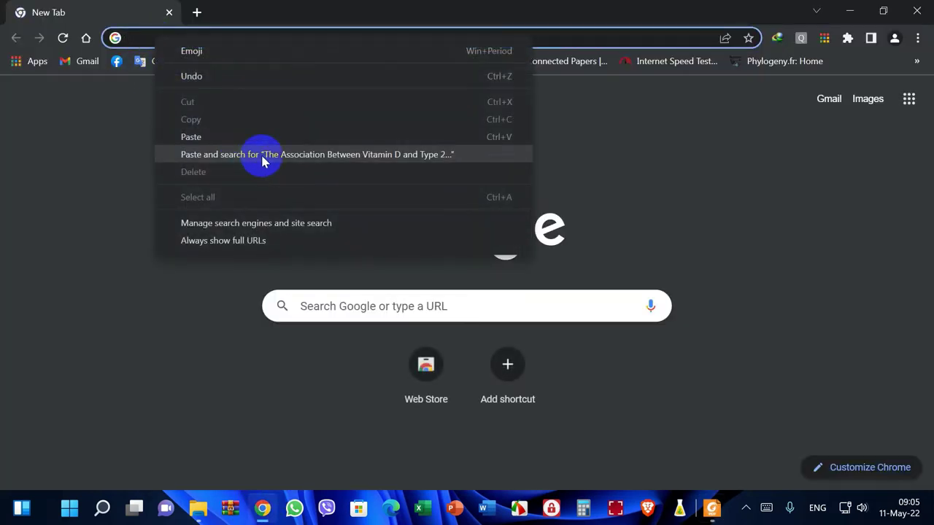
click(261, 153)
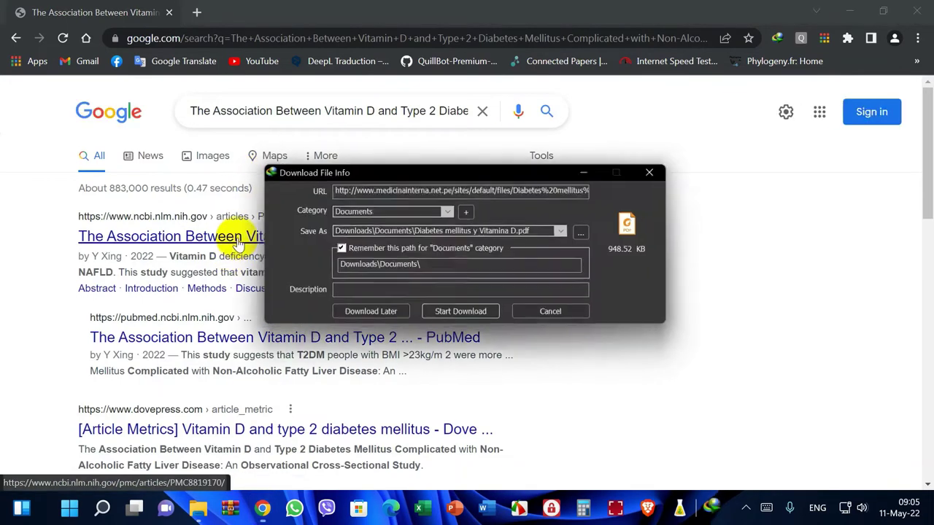
Step: Cancel the automatic PDF download, exclude its address from automatic downloading, and open the article's PubMed Central result
click(532, 314)
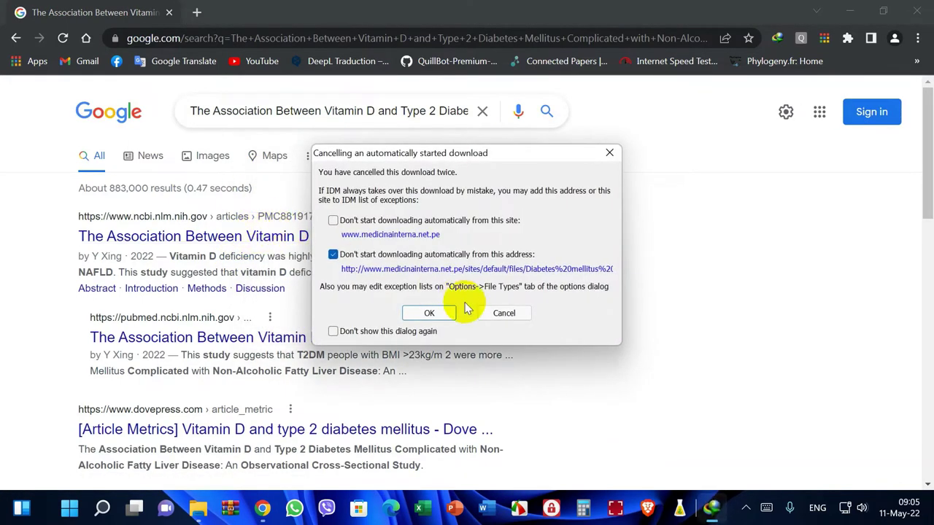
click(430, 314)
click(434, 249)
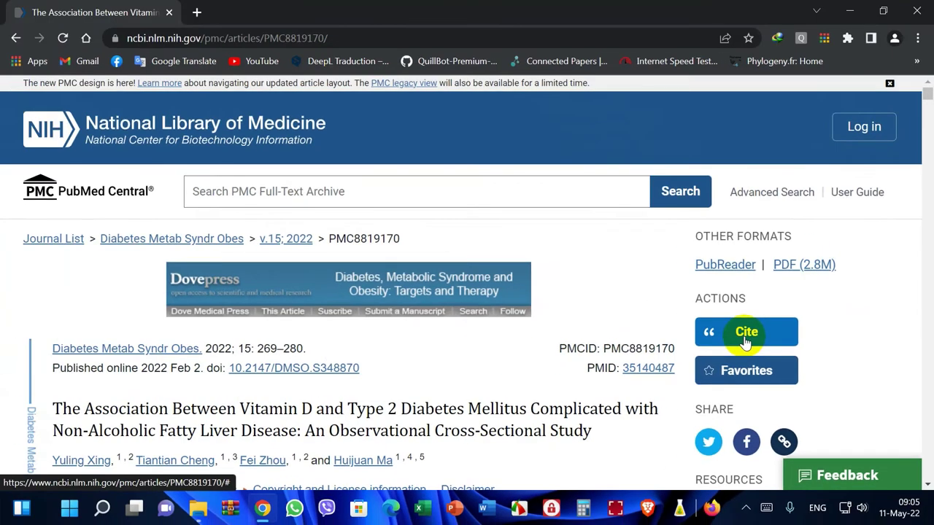
Step: Download the type 2 diabetes article's citation as RIS and open the file to import it into EndNote
click(745, 341)
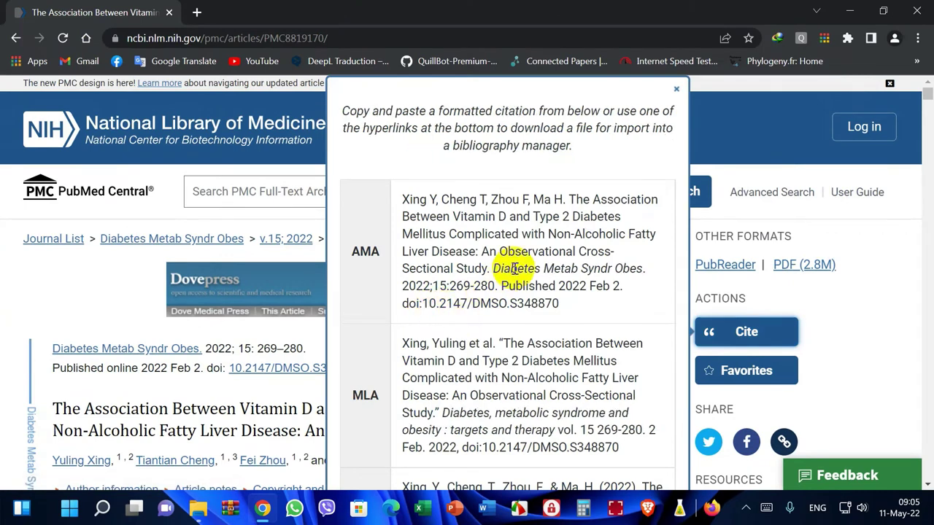
scroll(563, 267, down, 5)
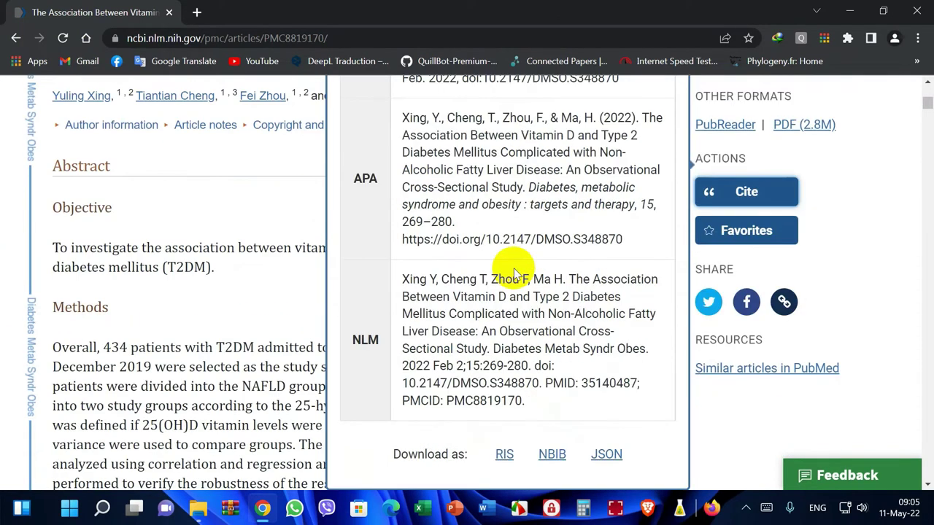
click(503, 456)
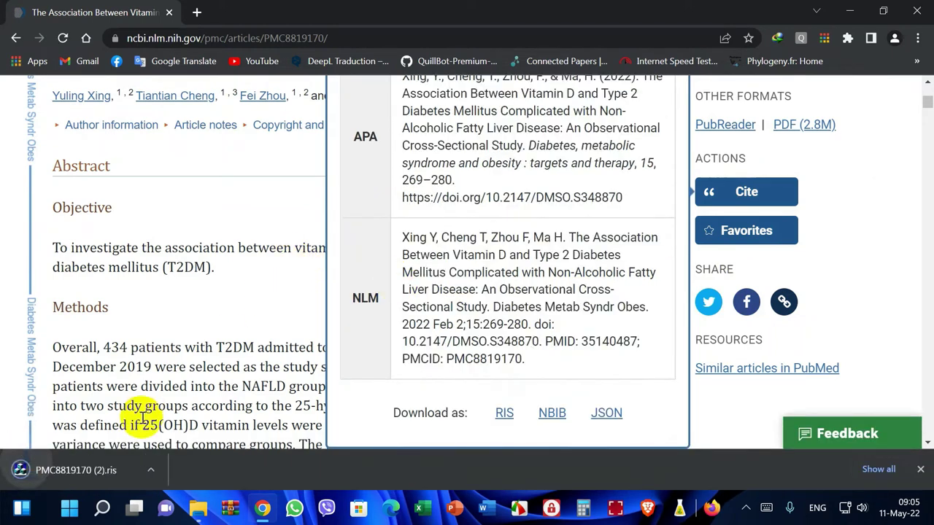
click(69, 479)
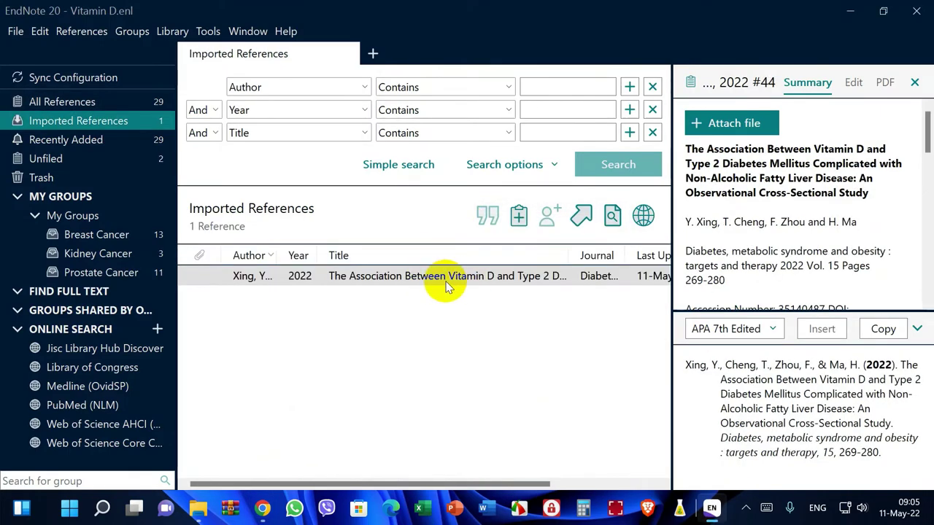
Step: Open Obesity and cancer.pdf from the Articles folder and copy the title "Obesity and cancer: the role of vitamin D"
click(198, 508)
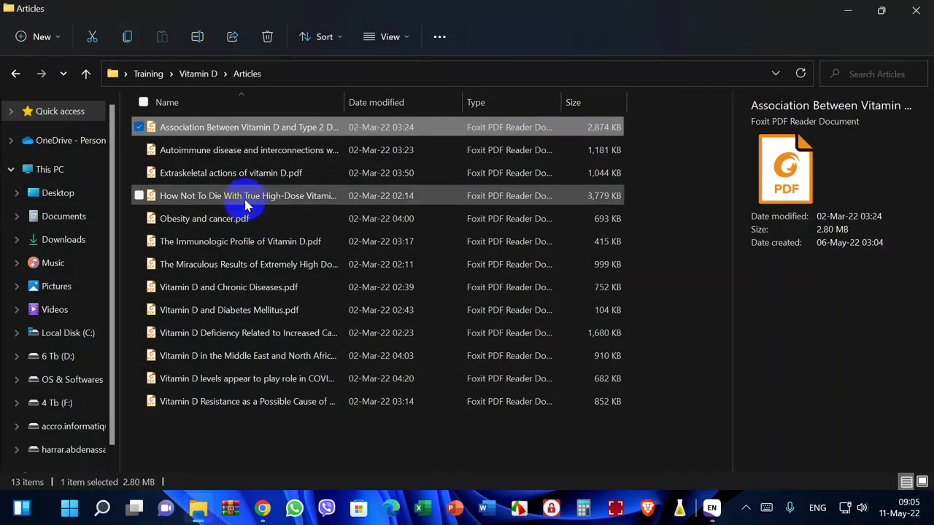
click(215, 222)
double_click(215, 223)
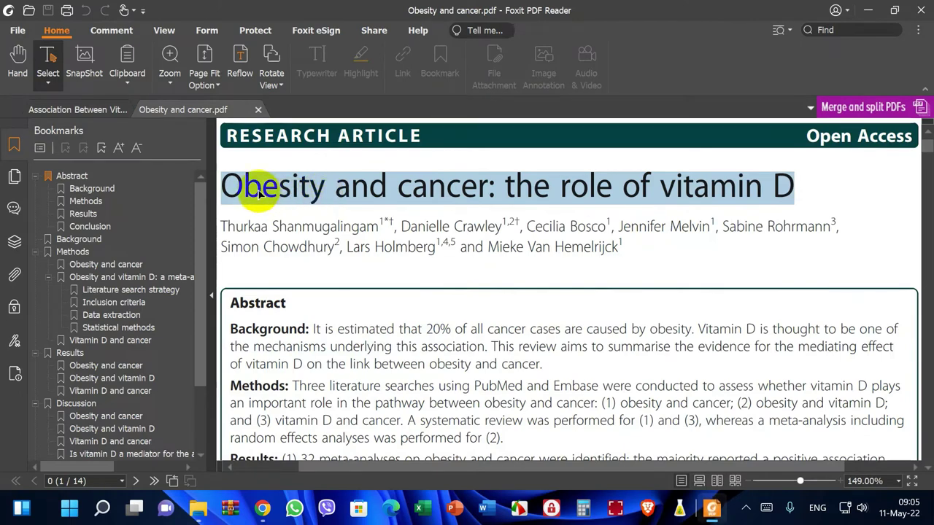
drag(227, 185, 738, 186)
right_click(738, 186)
click(765, 189)
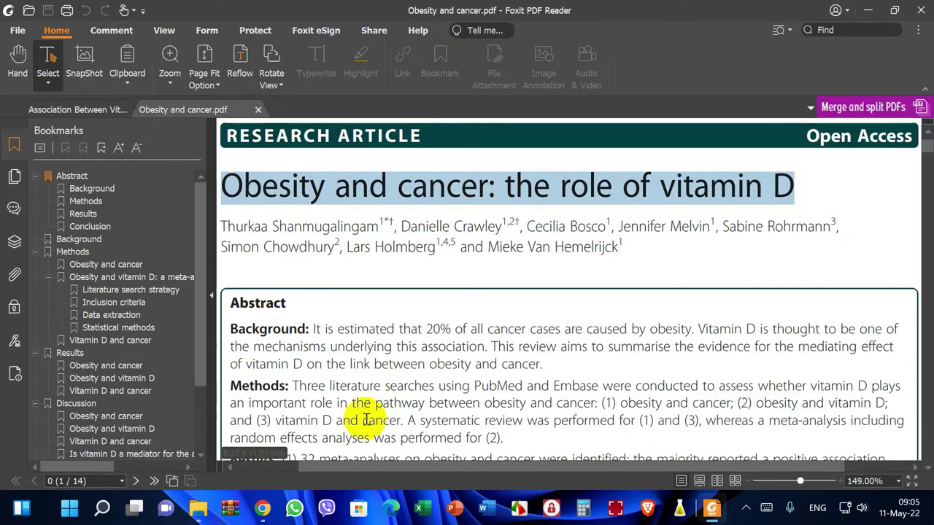
Step: Switch to Chrome, search Google for the copied obesity and cancer title, and open its PubMed result
click(262, 508)
right_click(235, 37)
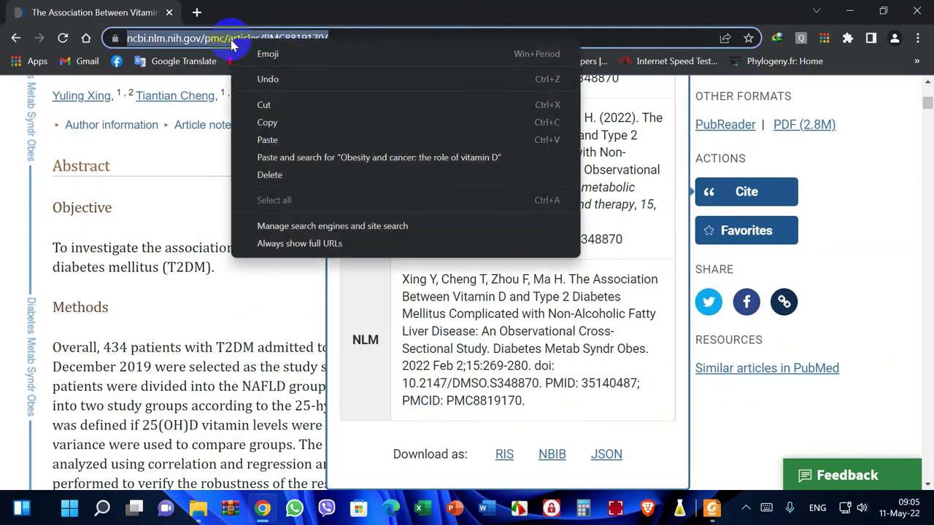
click(280, 156)
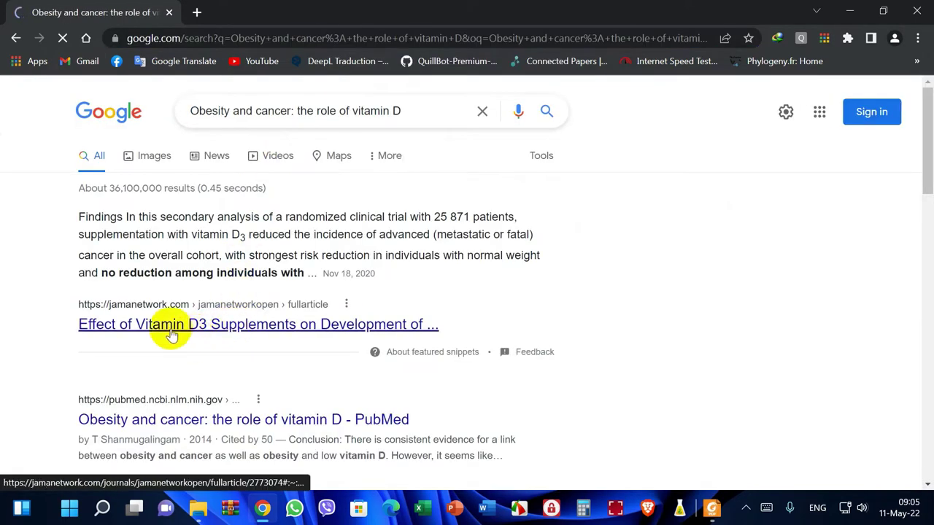
click(192, 423)
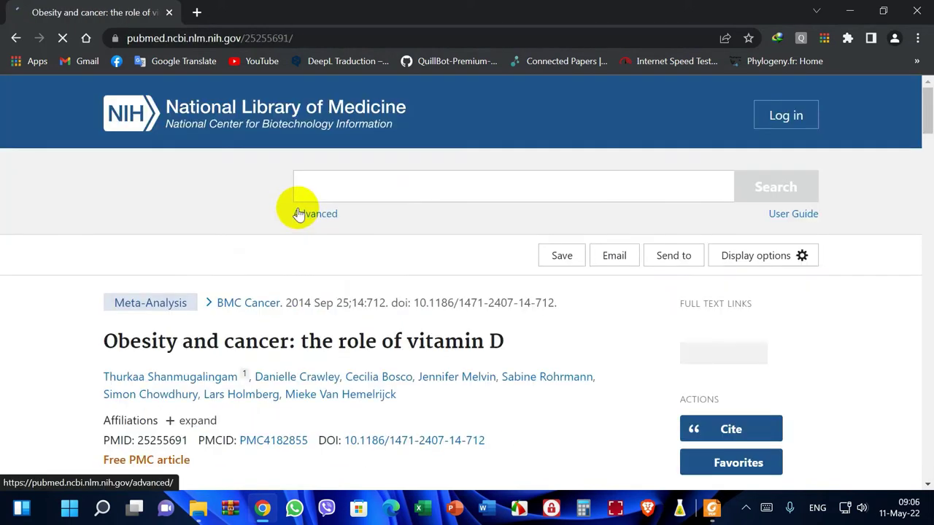
Step: Download the obesity and cancer article's citation as .nbib and open the file to import it into EndNote
scroll(557, 329, down, 3)
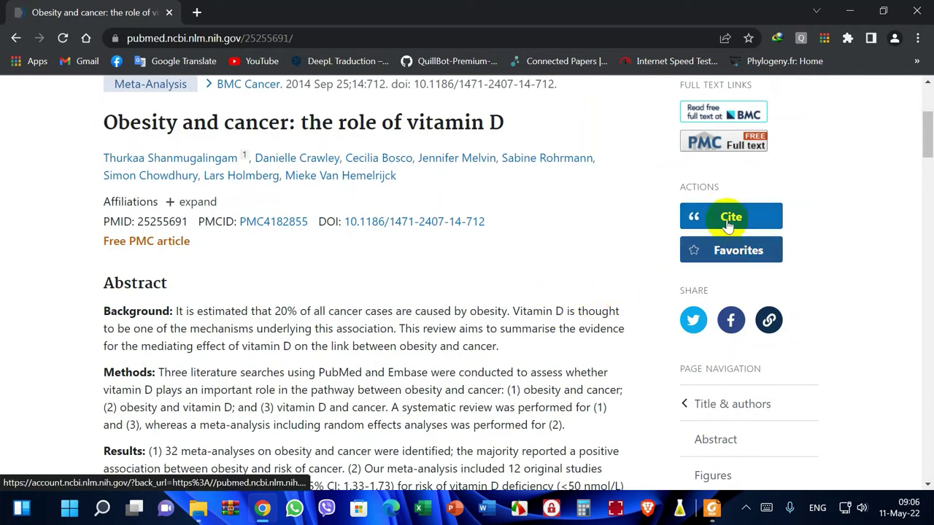
click(727, 220)
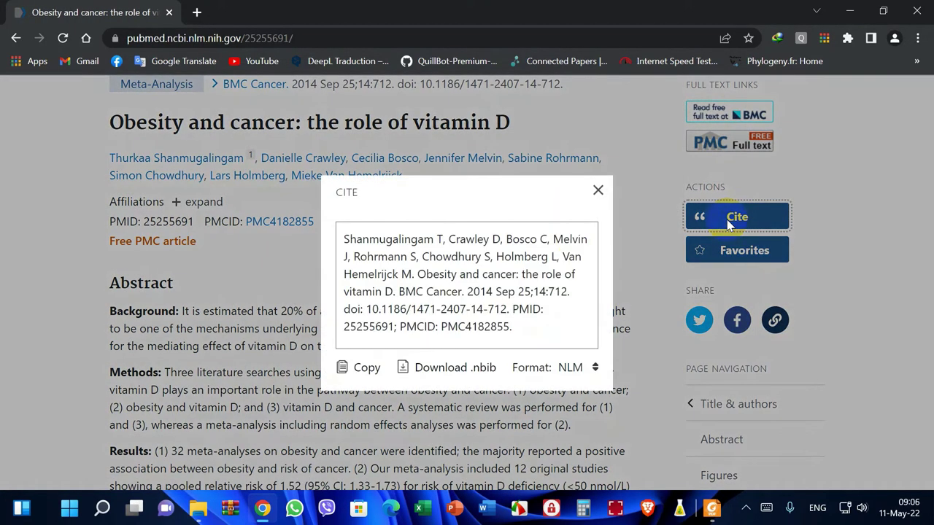
click(455, 370)
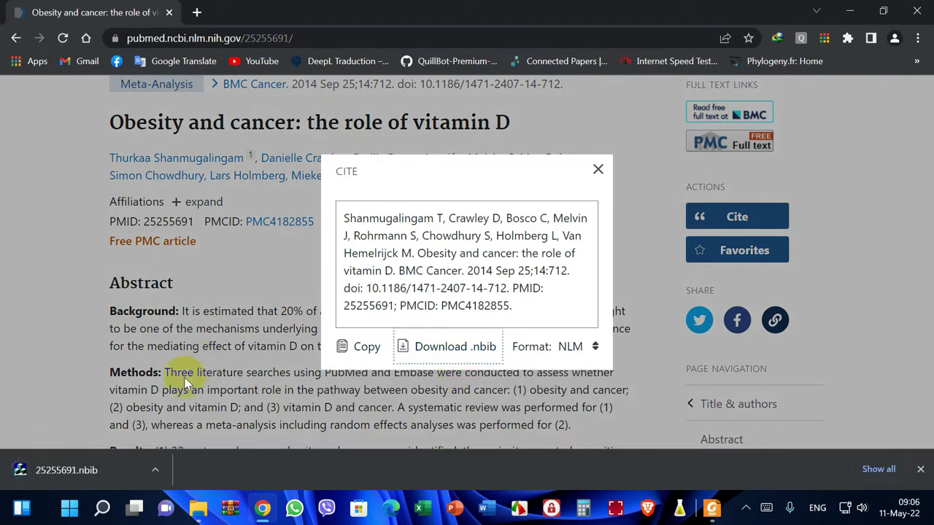
click(79, 474)
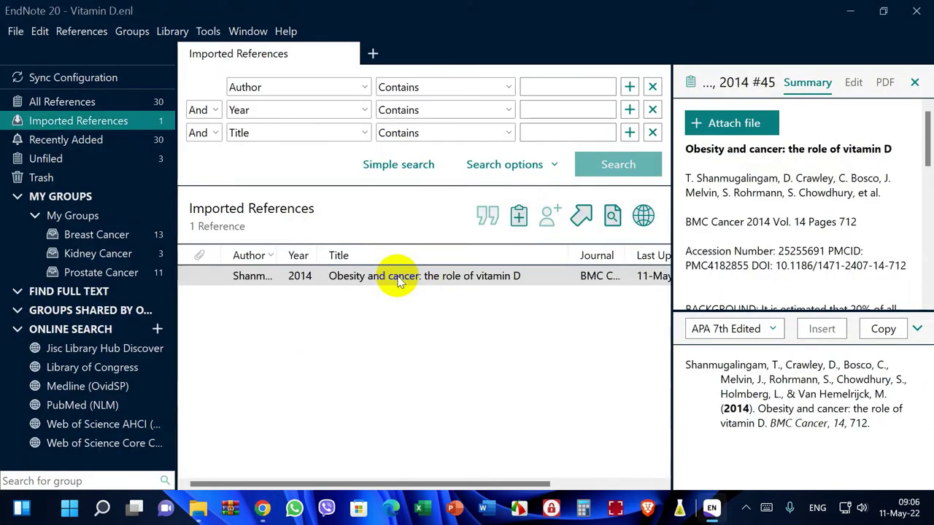
Step: Switch to File Explorer and open Vitamin D Volume 1 Biochemistry, Physiology and Diagnostics.pdf from the Books folder
click(397, 281)
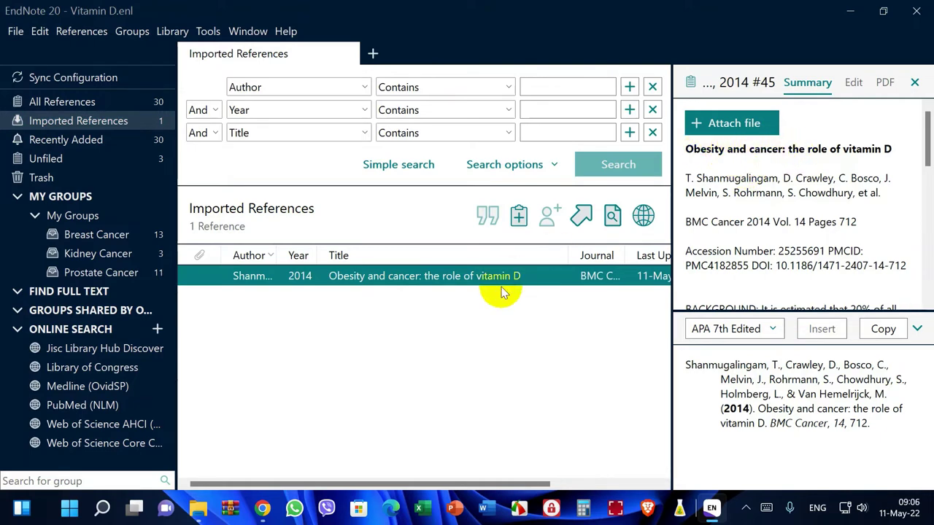
click(198, 509)
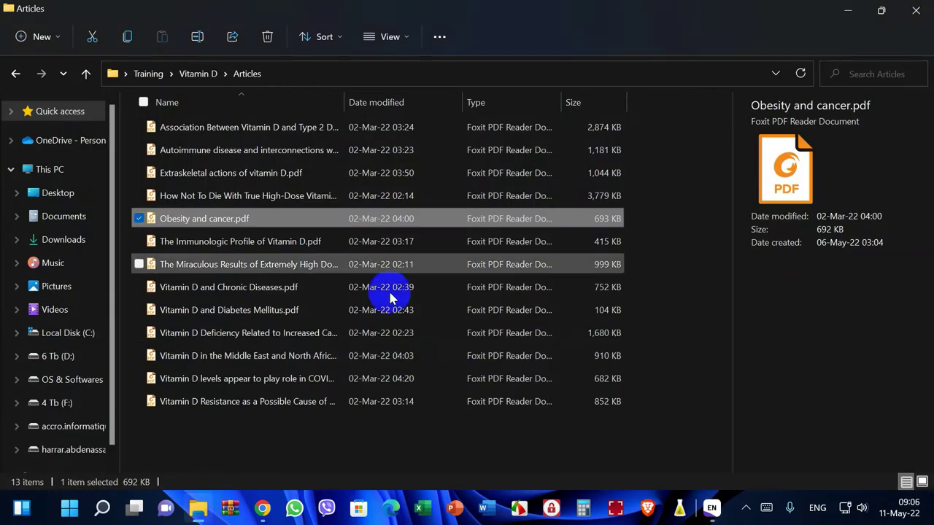
click(29, 76)
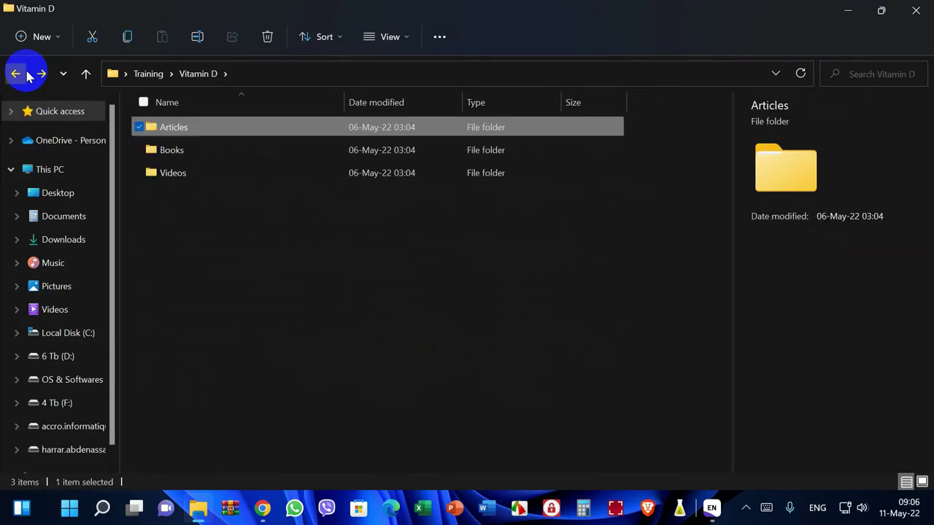
double_click(172, 154)
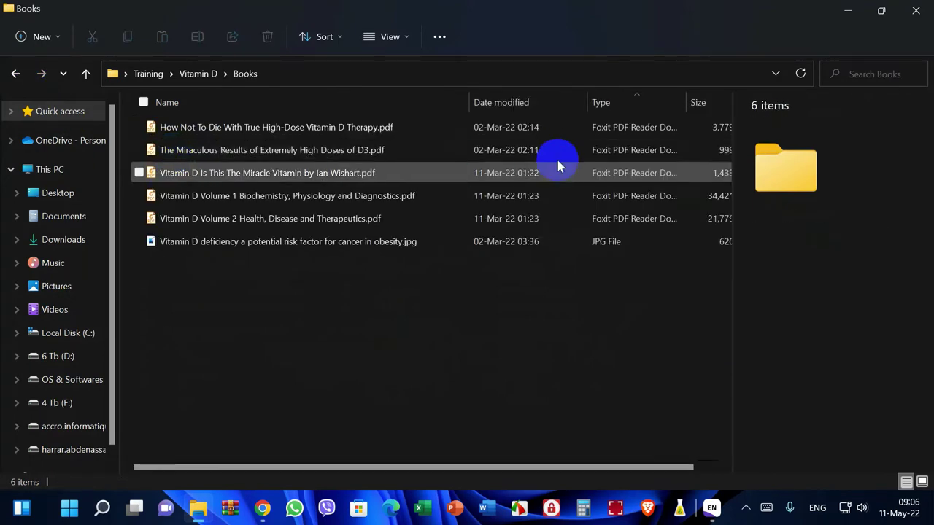
click(239, 196)
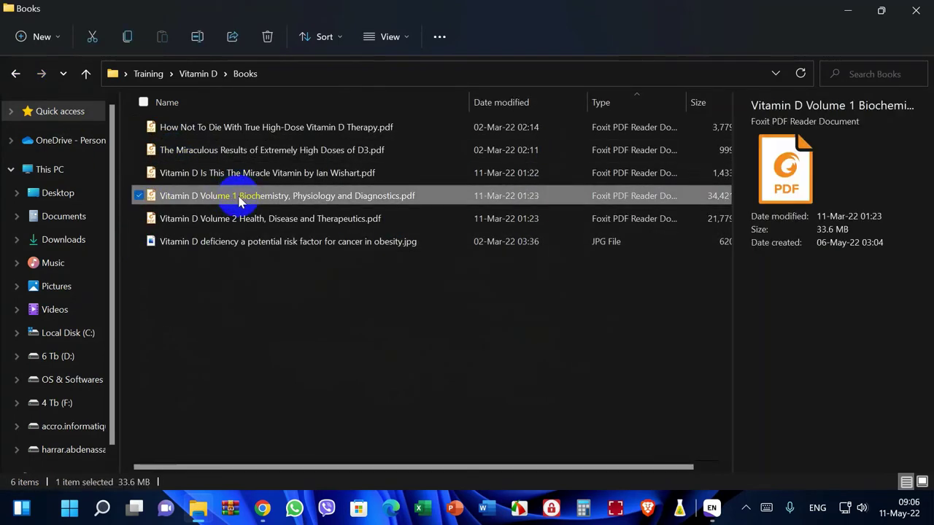
double_click(284, 198)
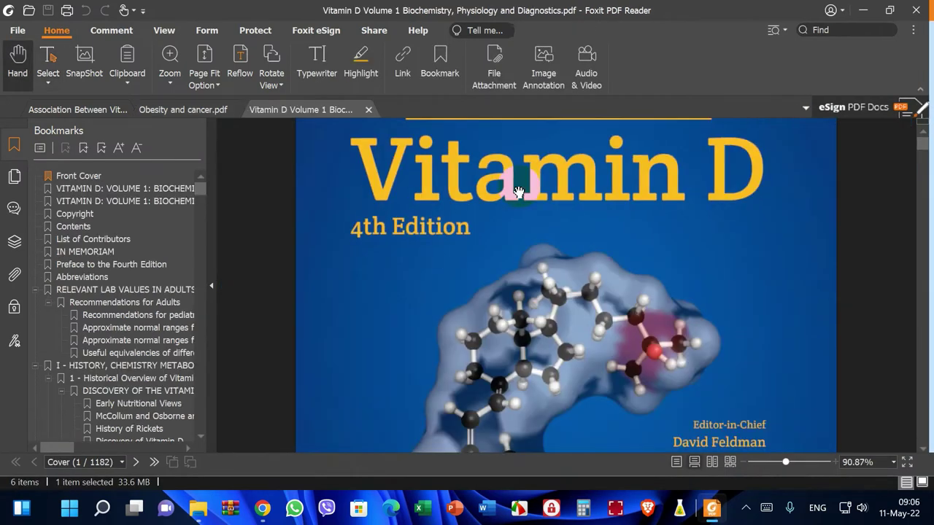
Step: Check the book's cover and title page, close the PDF viewer, and copy the Volume 1 file's name without its extension
scroll(453, 189, down, 10)
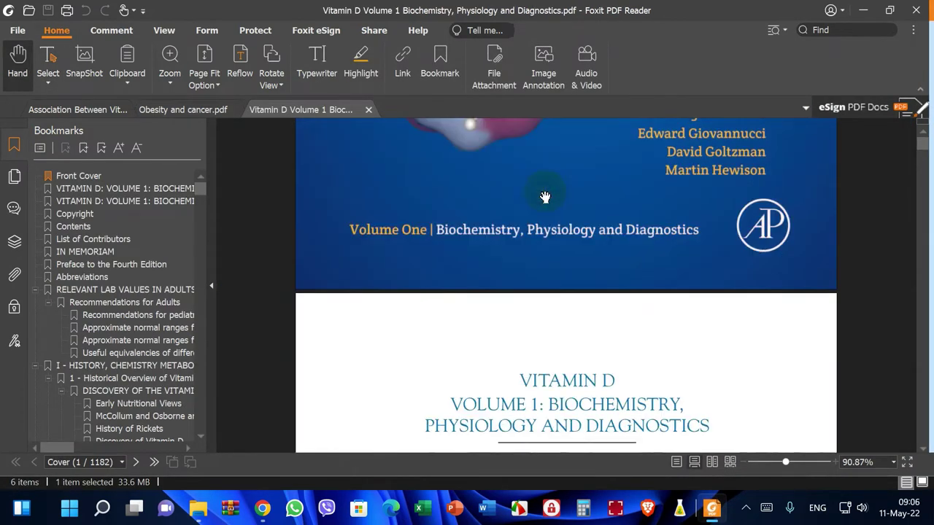
scroll(544, 196, up, 1)
click(916, 10)
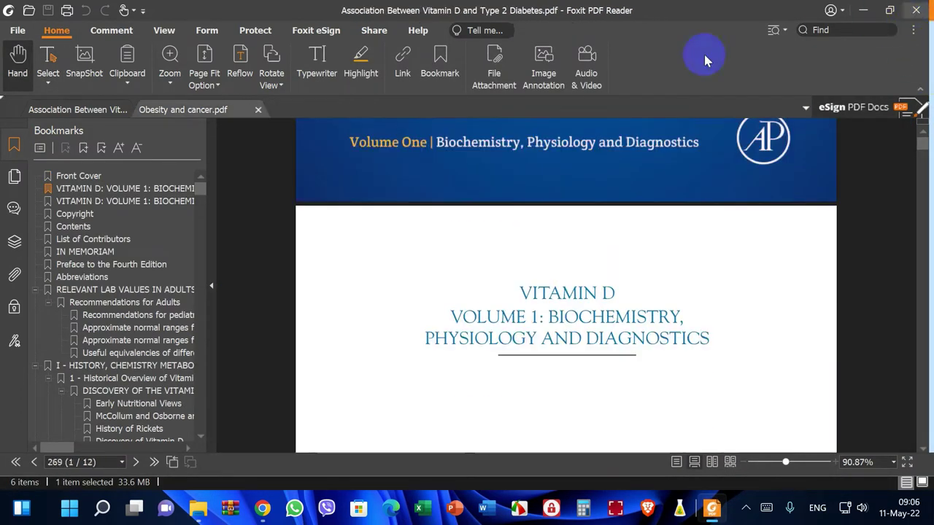
click(250, 197)
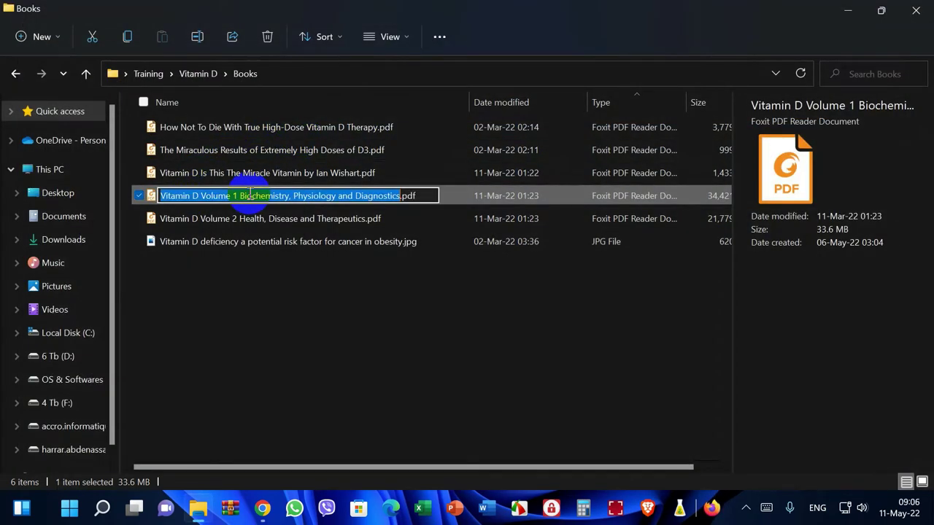
right_click(245, 192)
click(279, 241)
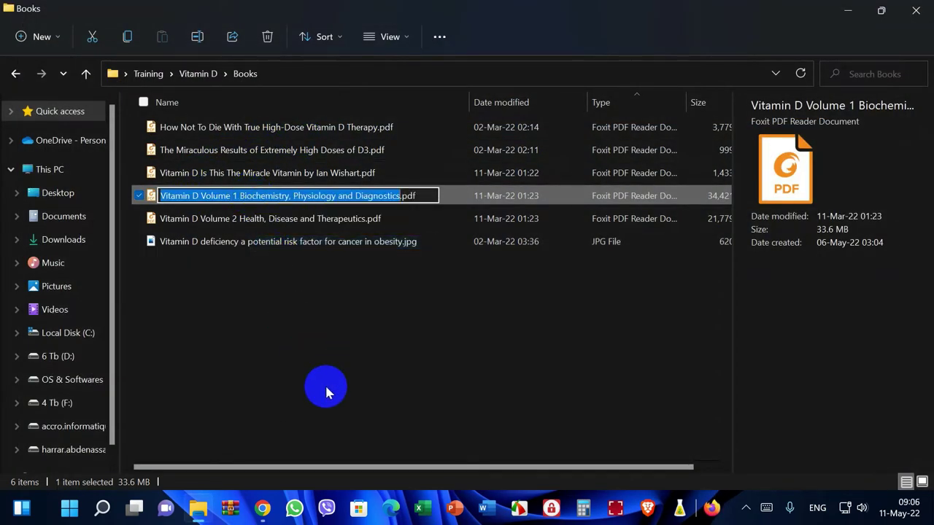
key(Escape)
Step: Switch to Chrome, search Google for worldcat in a new tab, and open the WorldCat.org site, accepting all cookies
click(264, 509)
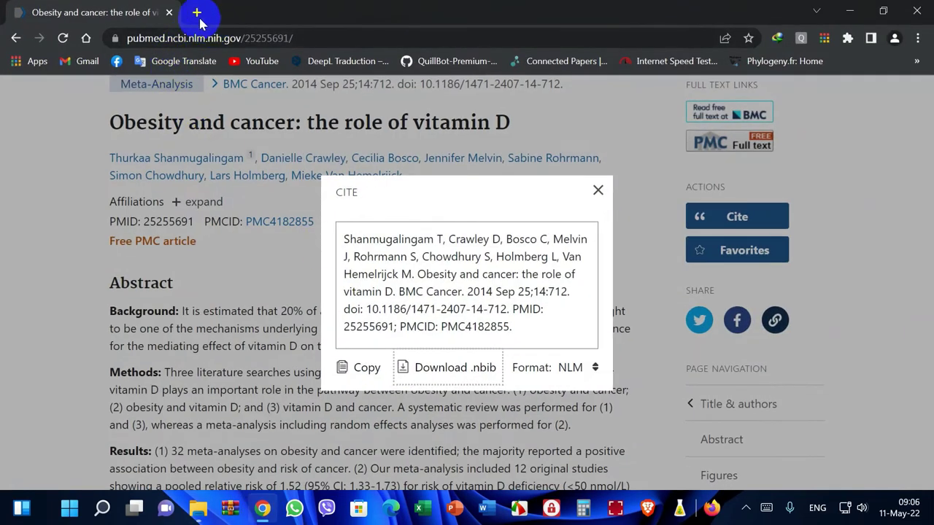
click(195, 12)
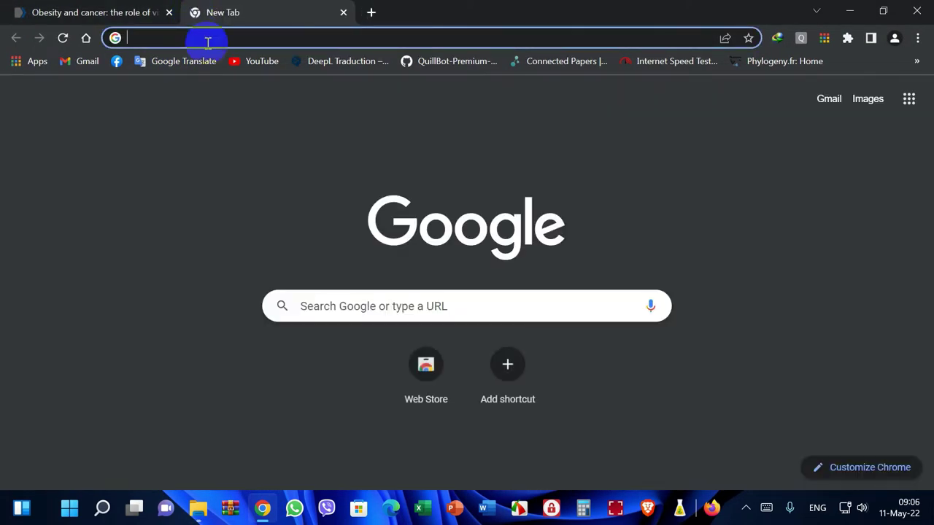
text(wo)
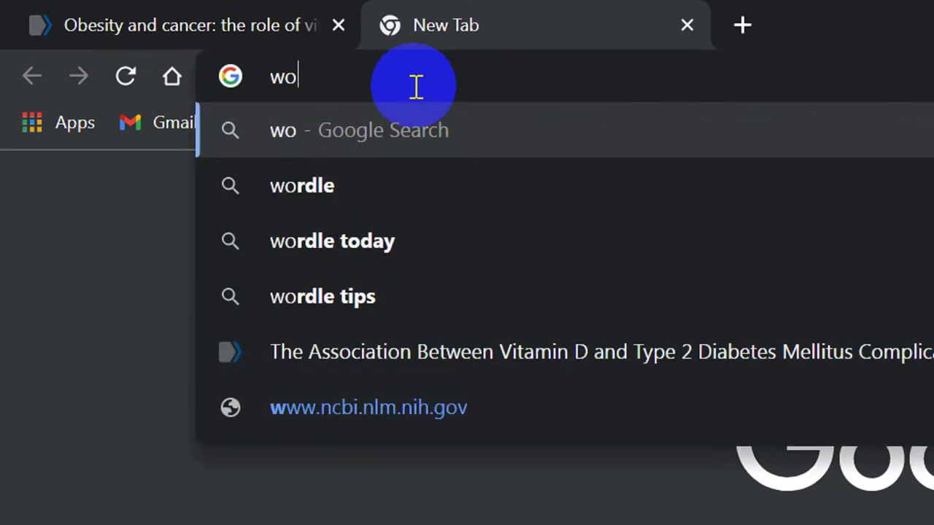
text(rld)
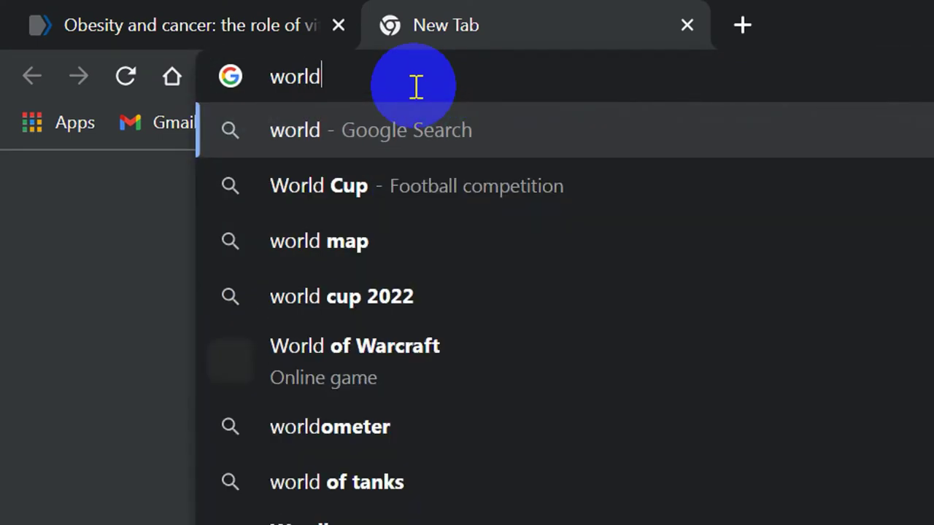
text(cat)
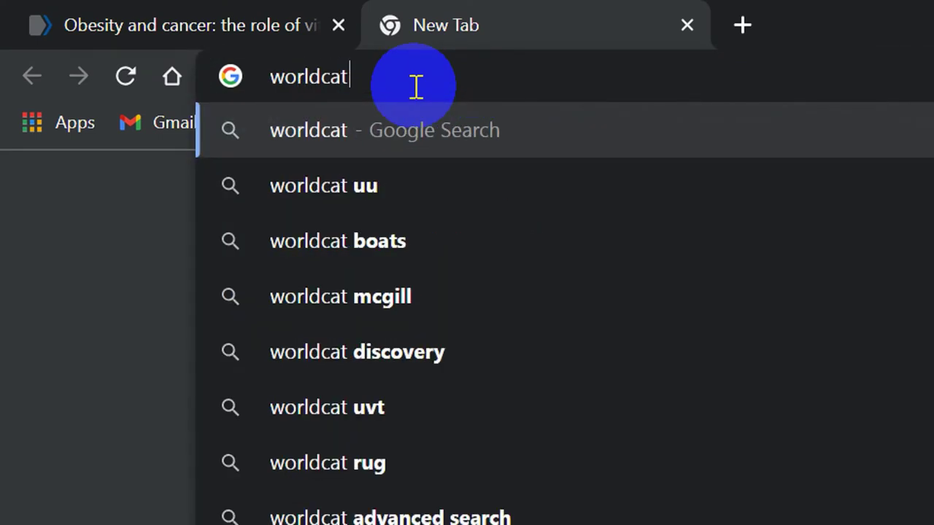
click(367, 130)
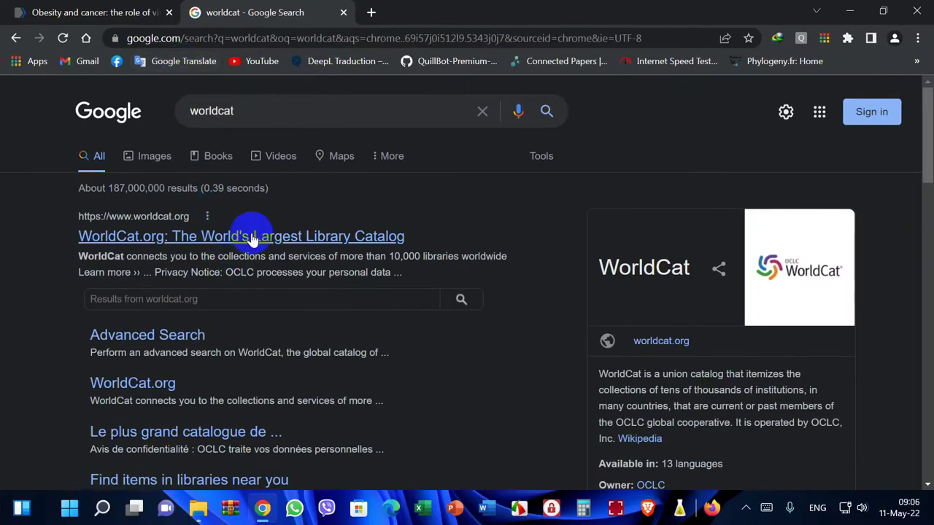
click(253, 237)
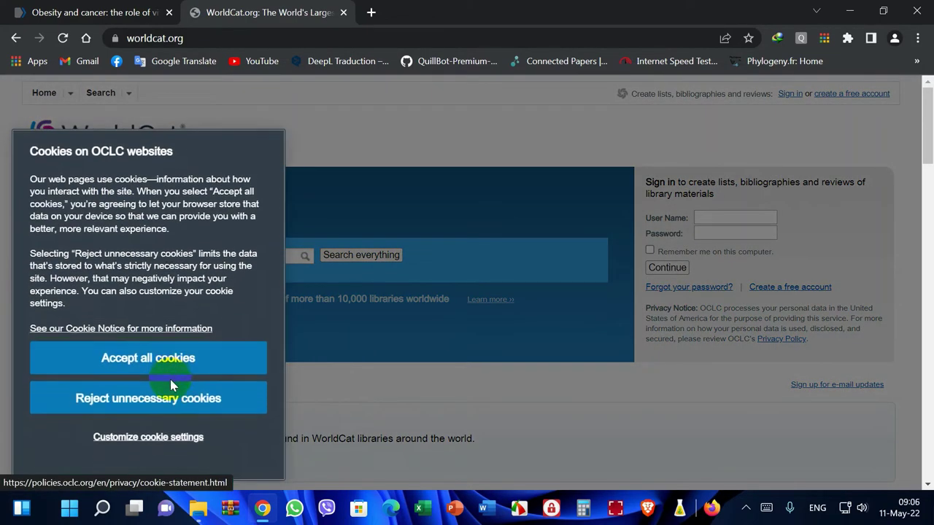
click(178, 357)
Step: Search everything in WorldCat for the copied book title and open the first result, the 2018 Academic Press edition
click(151, 252)
right_click(150, 252)
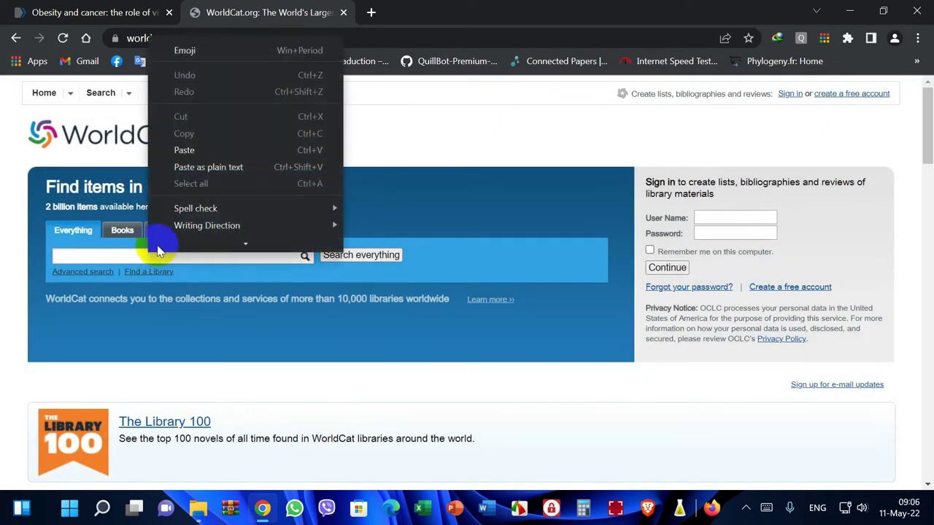
click(186, 153)
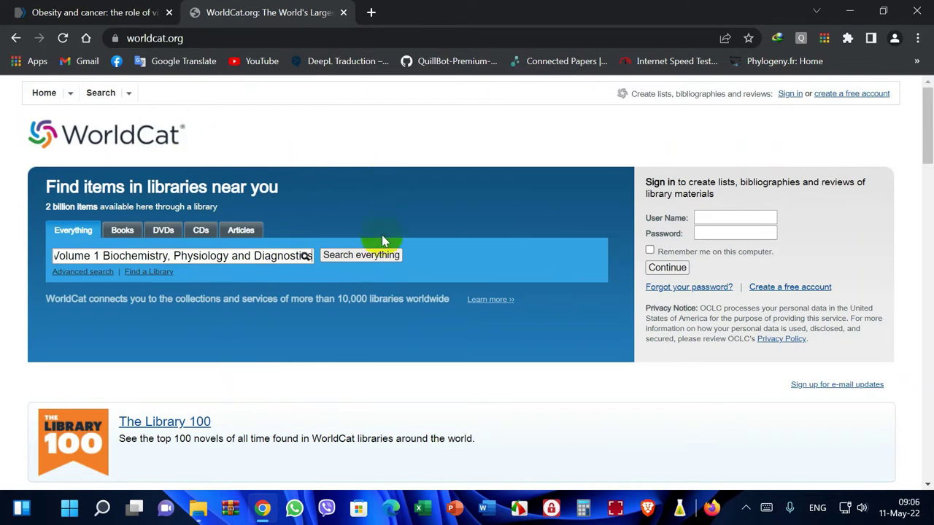
click(371, 260)
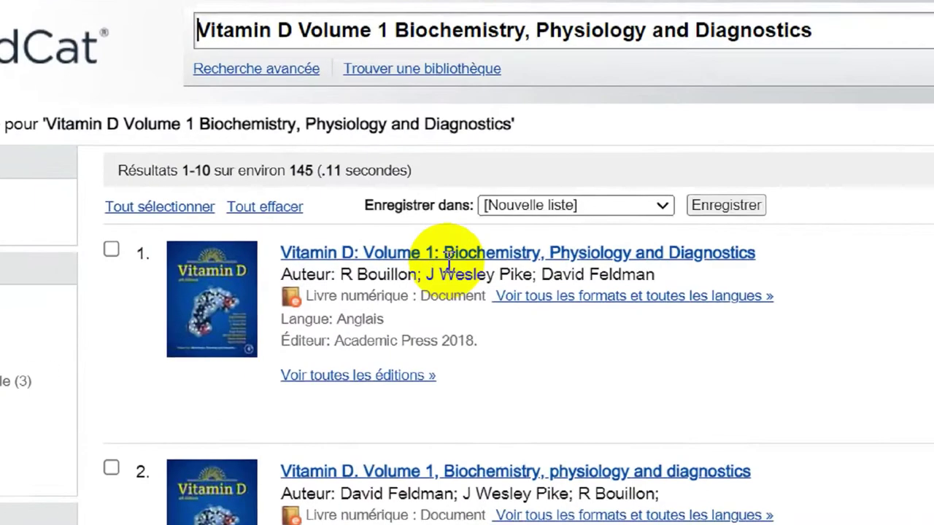
click(375, 251)
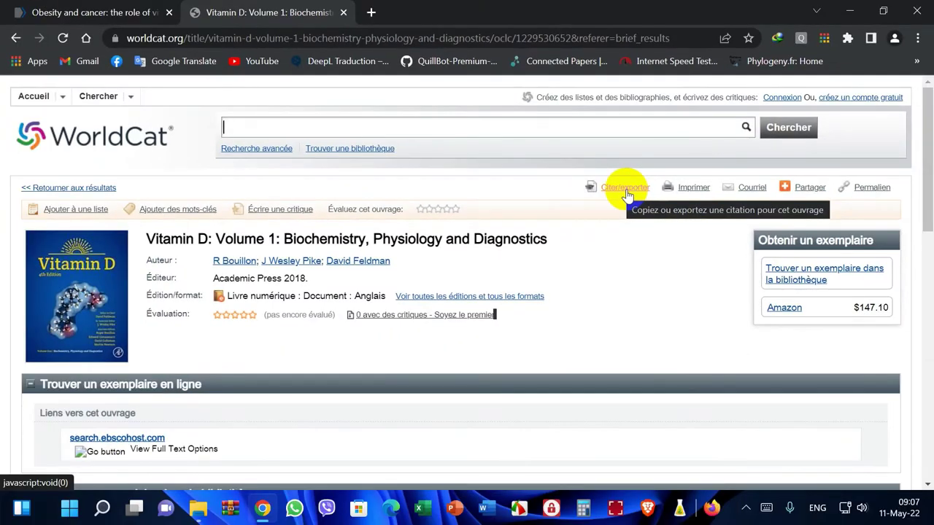
Step: Export the book's citation for EndNote/Reference Manager (non-Latin) and open the RIS file in EndNote to review the imported record's editable fields
click(624, 191)
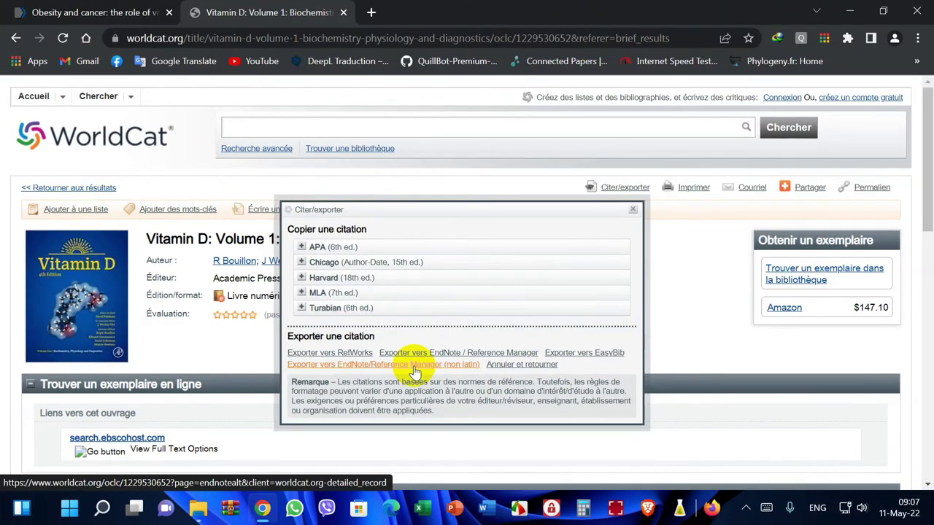
click(358, 365)
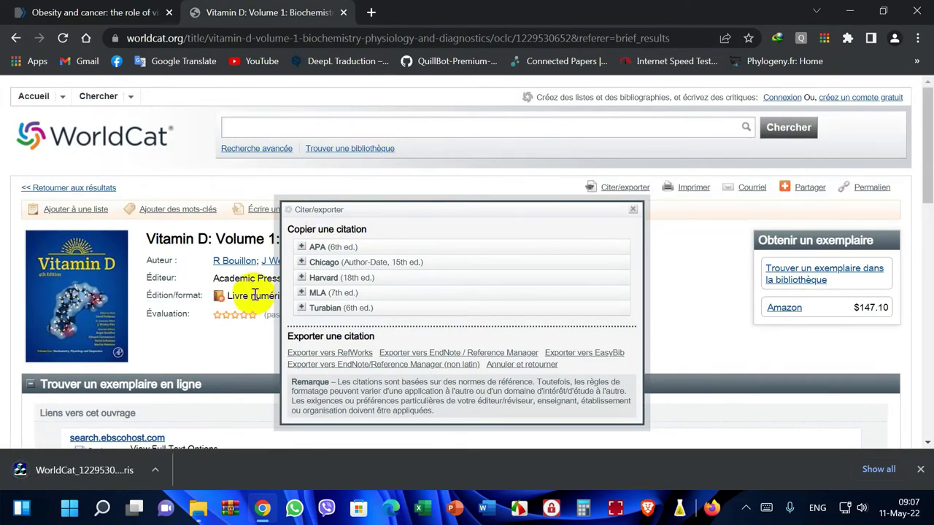
click(55, 470)
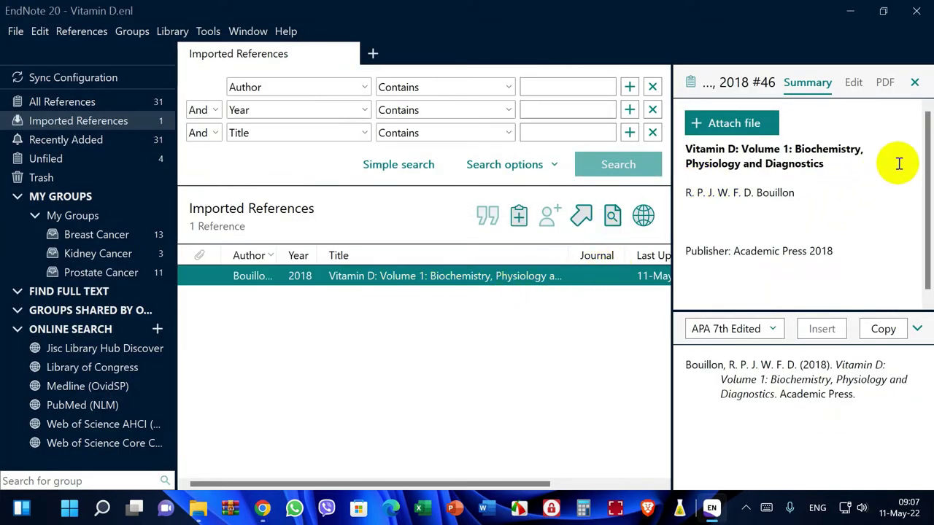
click(853, 83)
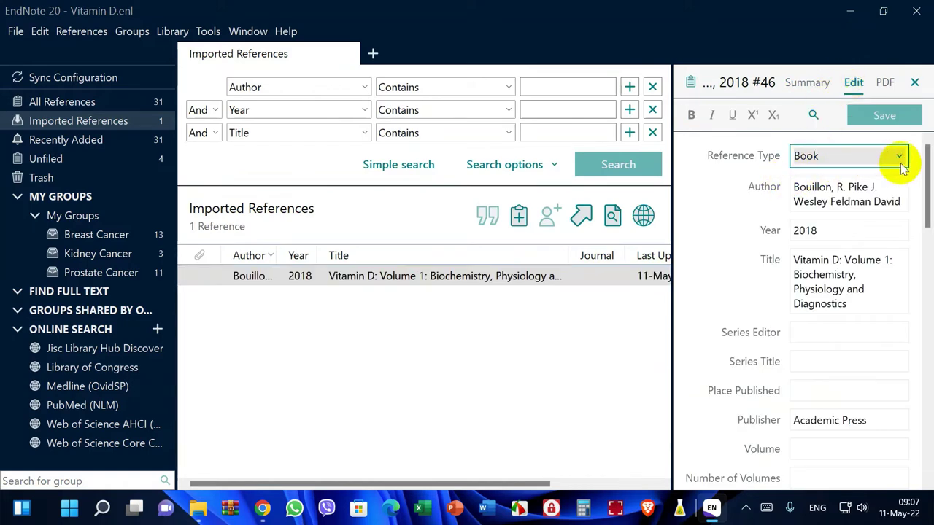
drag(925, 157, 925, 117)
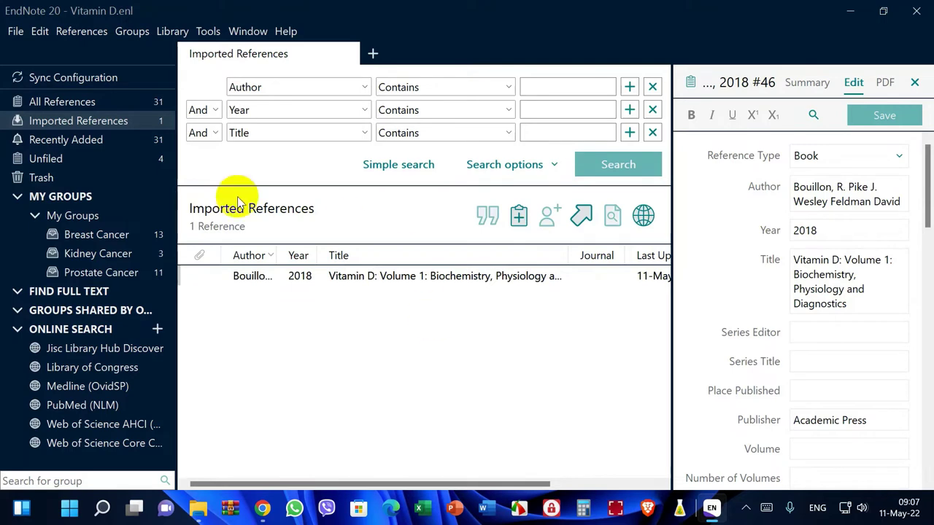
Step: Move the Vitamin D Volume 1, obesity and cancer, and type 2 diabetes references from the Unfiled group to the Trash
click(100, 164)
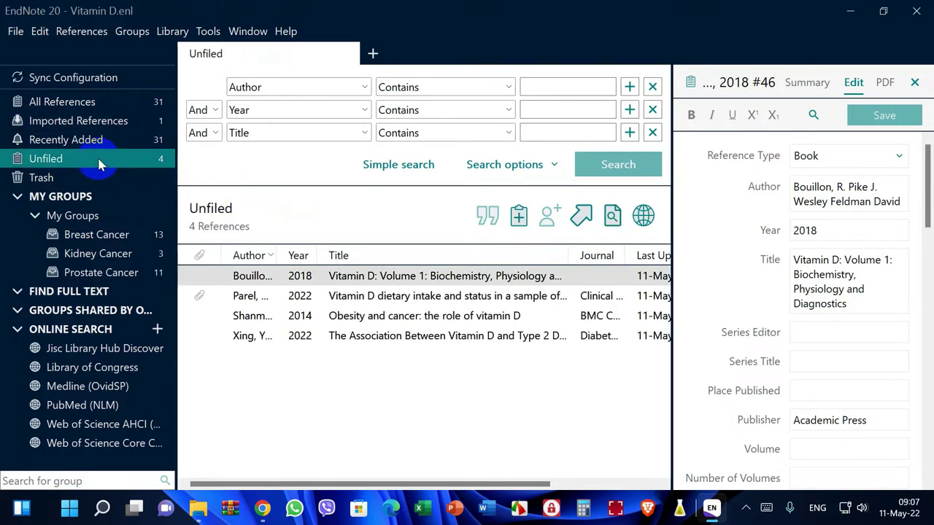
click(363, 274)
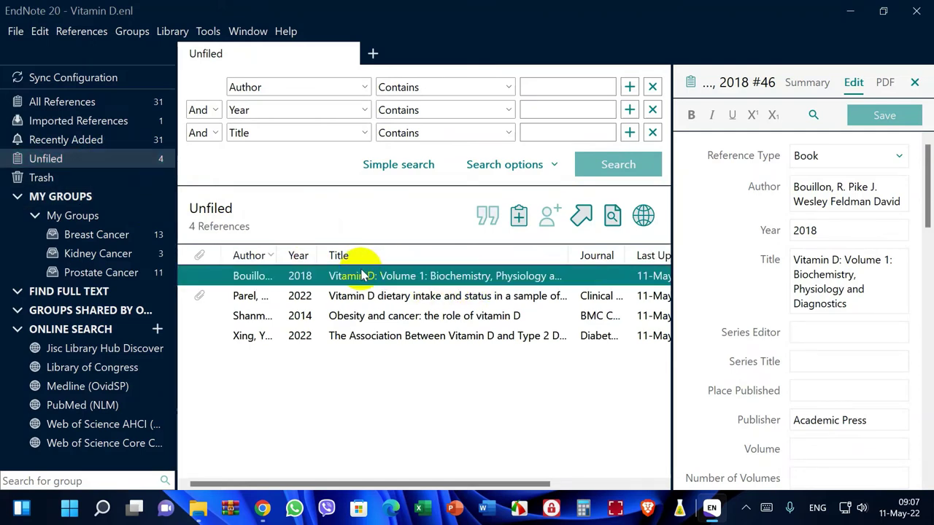
ctrl+click(357, 315)
ctrl+click(354, 337)
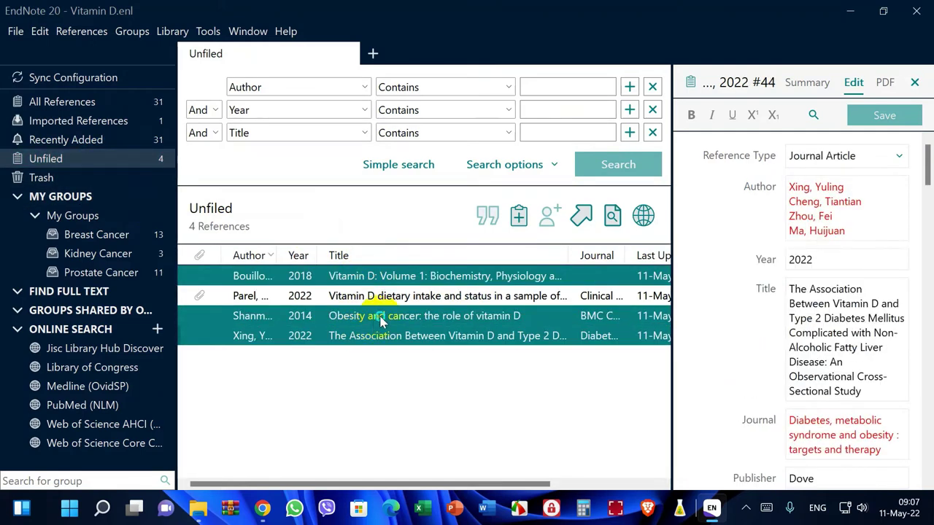
right_click(381, 321)
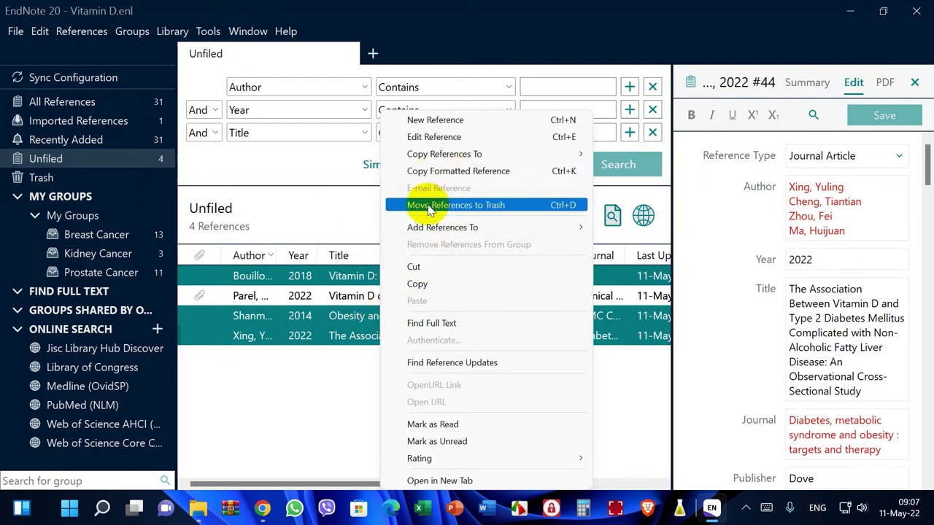
click(500, 207)
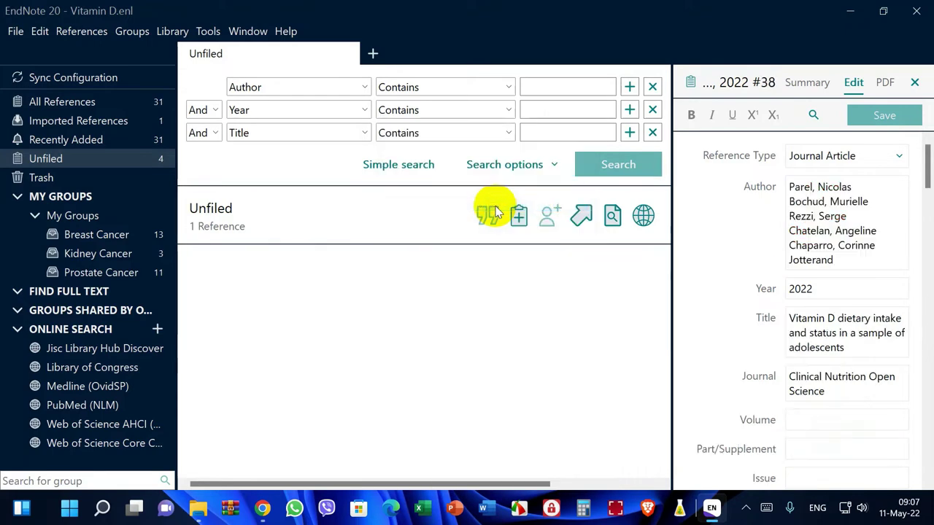
Step: Permanently empty all references from the library's Trash
click(44, 177)
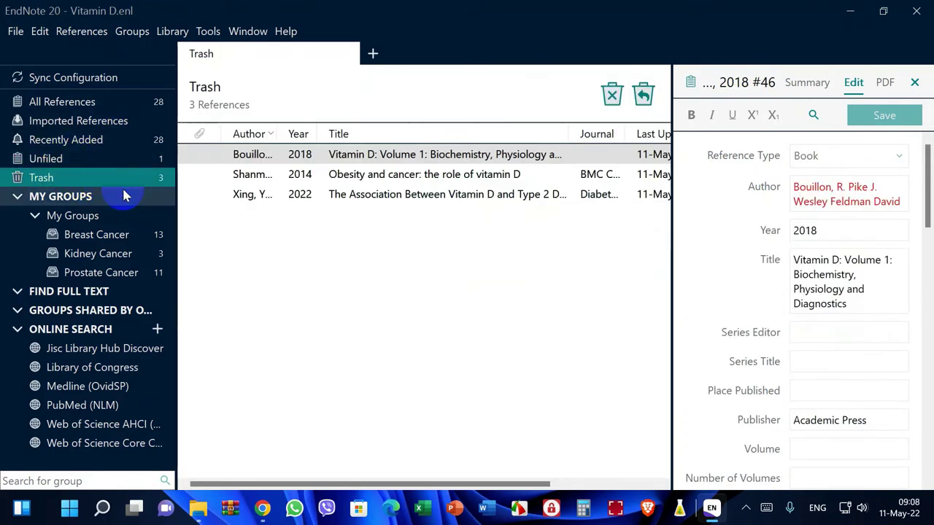
click(340, 196)
key(ctrl+a)
right_click(106, 178)
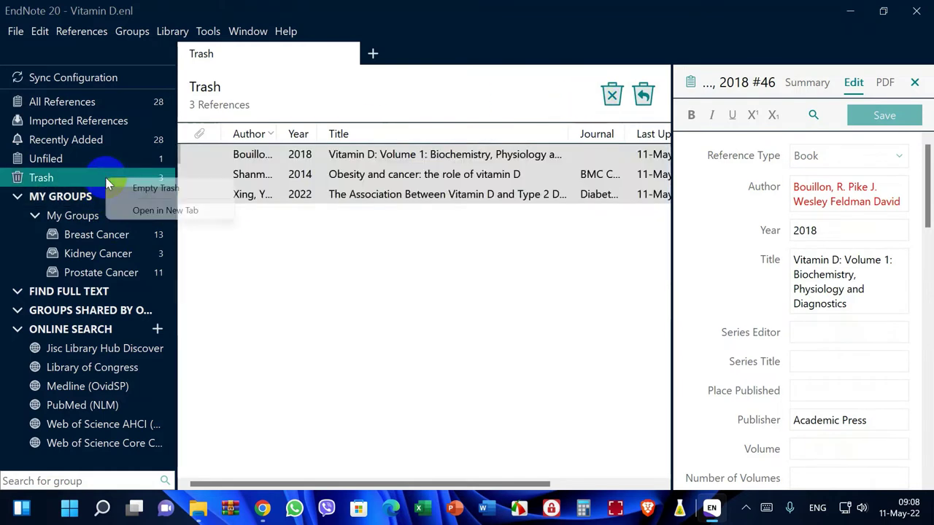
click(162, 191)
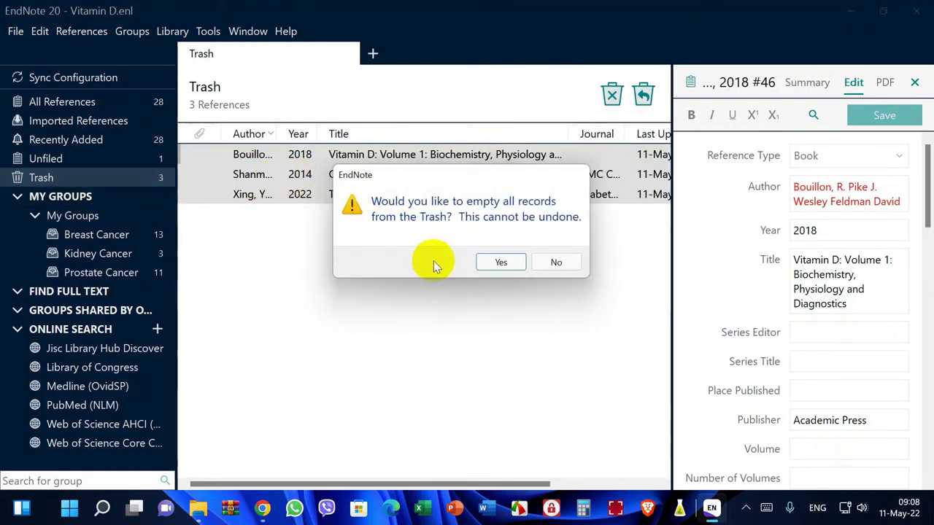
click(501, 262)
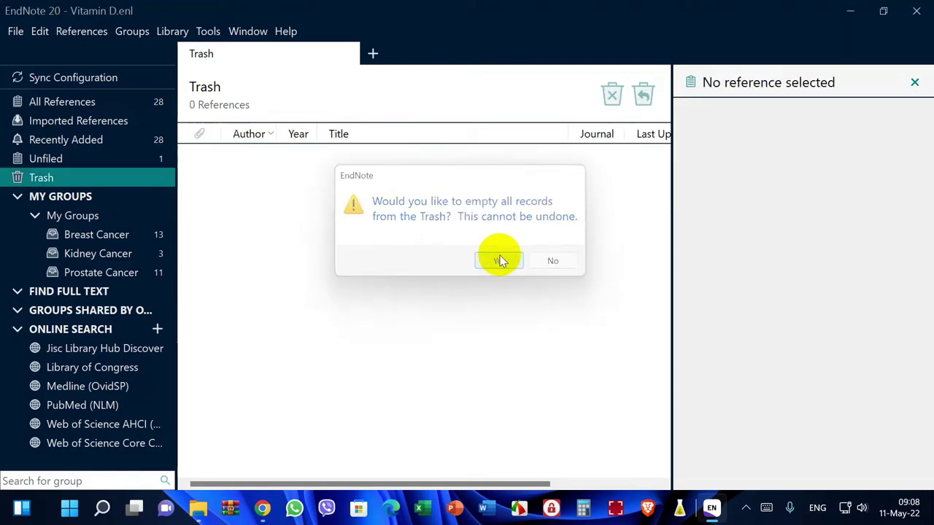
Step: Select every reference in All References and find their full text documents on the web
click(72, 101)
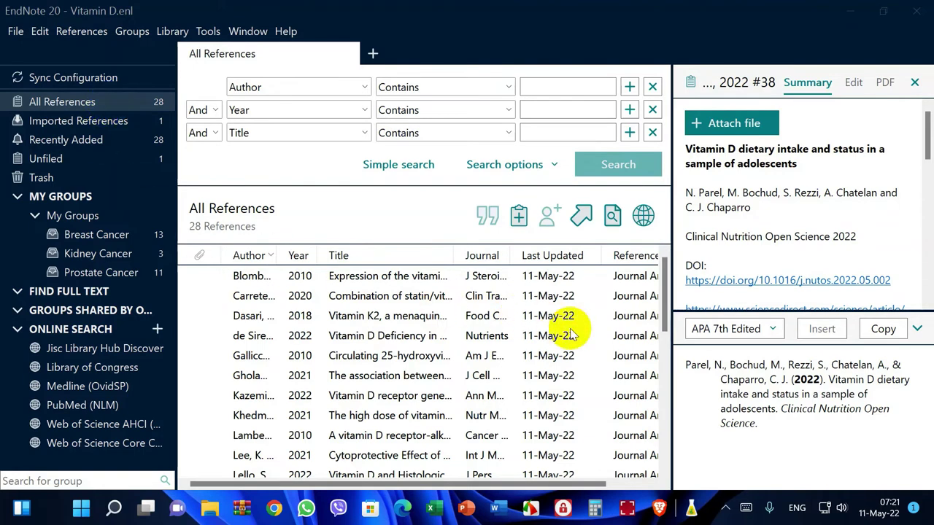
scroll(598, 312, down, 6)
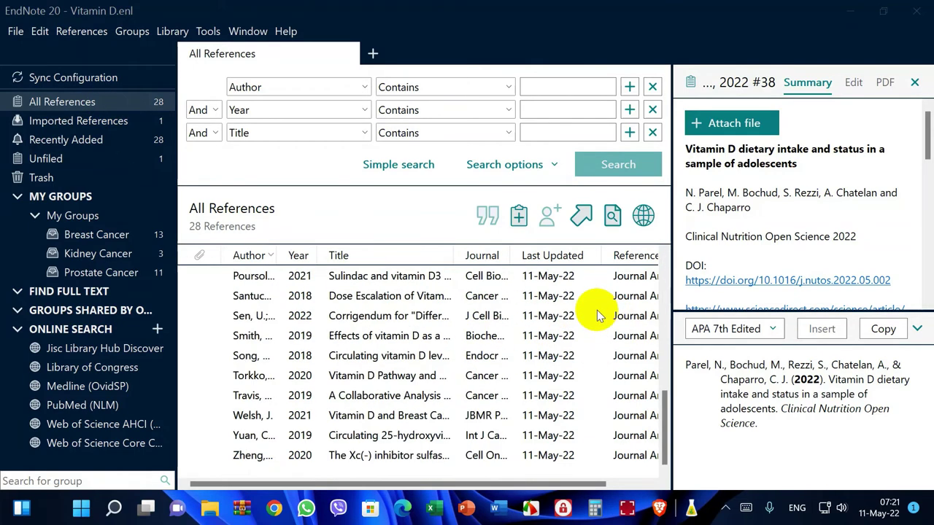
scroll(598, 312, up, 6)
click(362, 280)
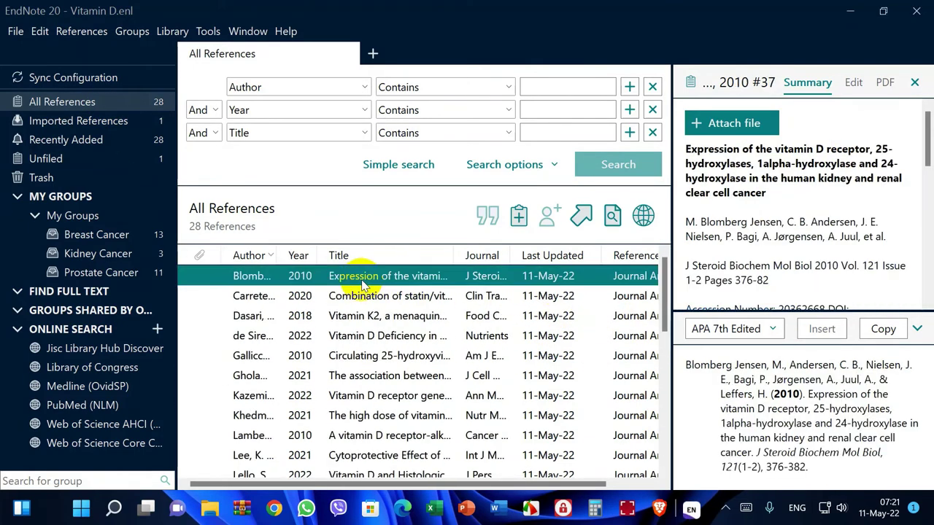
key(ctrl+a)
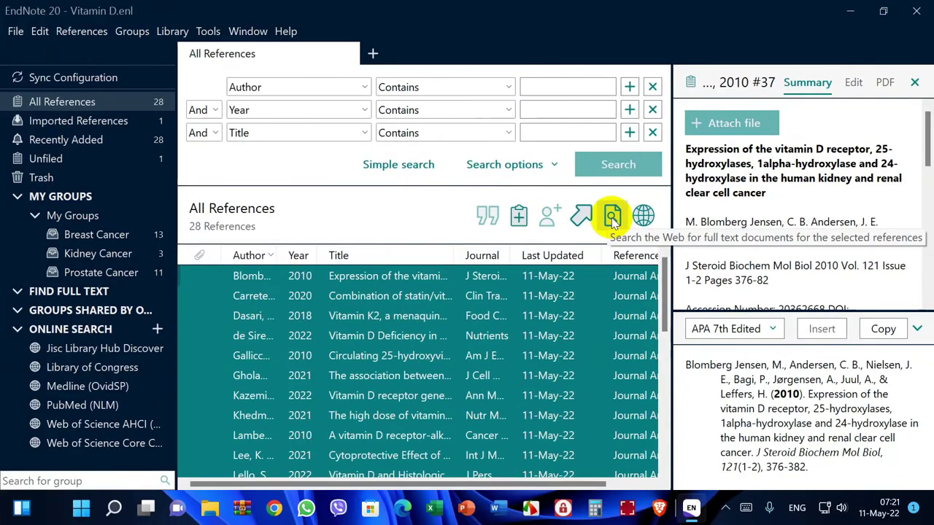
click(469, 261)
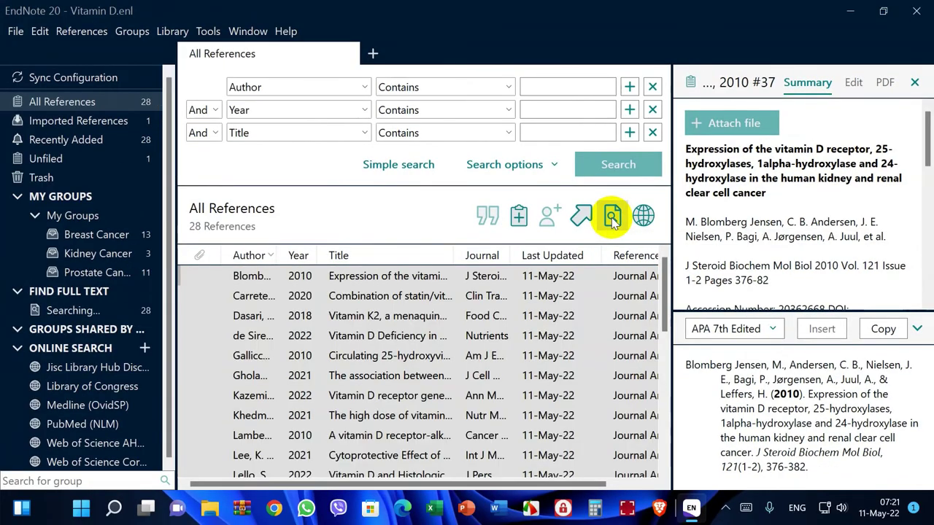
click(149, 196)
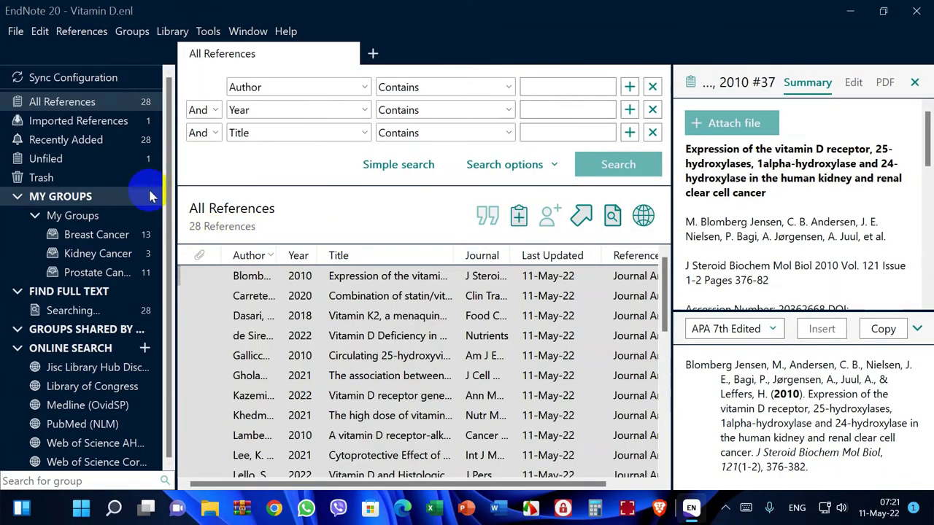
scroll(583, 329, down, 2)
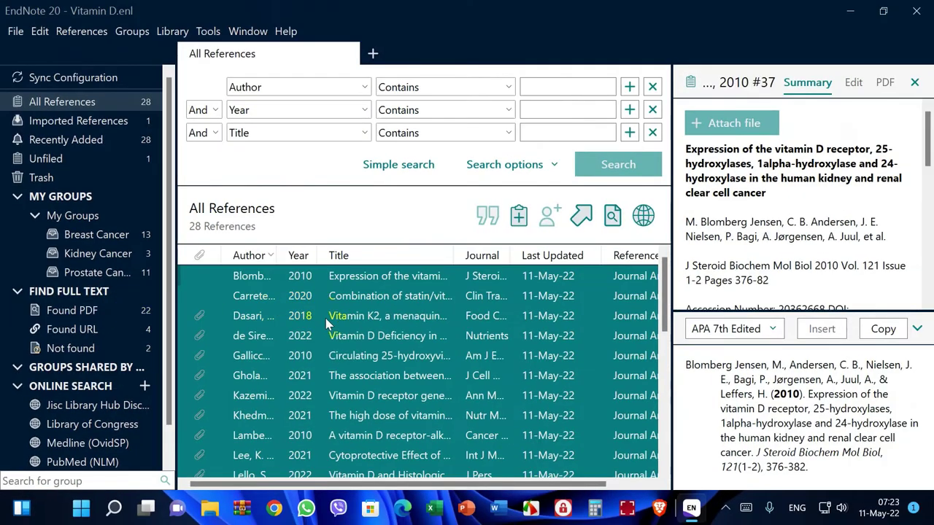
Step: Open the PDF attached to the 2018 Vitamin K2 reference in the built-in viewer, skim its pages maximized, and close it
click(347, 316)
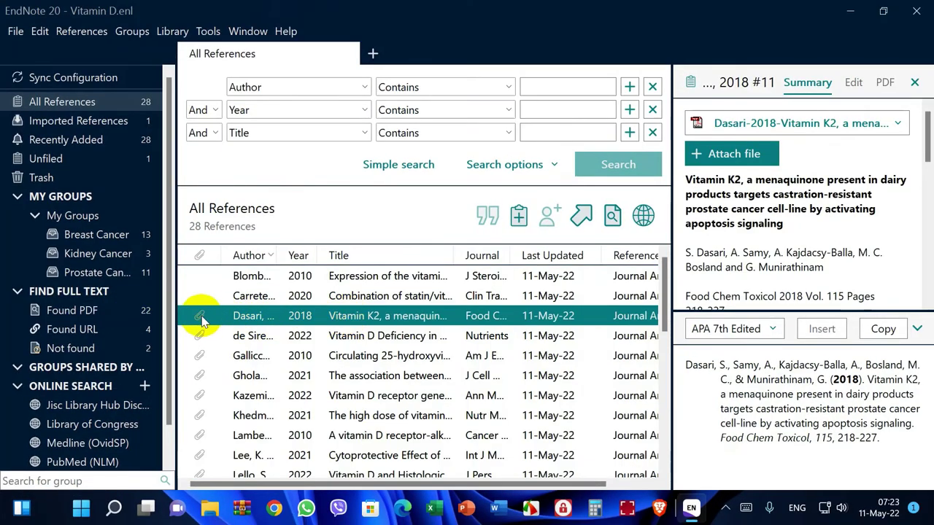
click(898, 123)
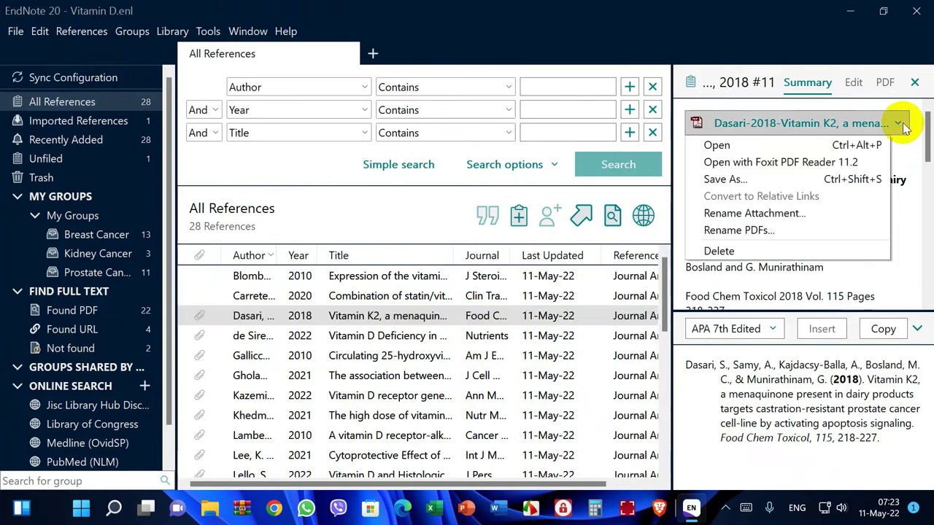
click(764, 145)
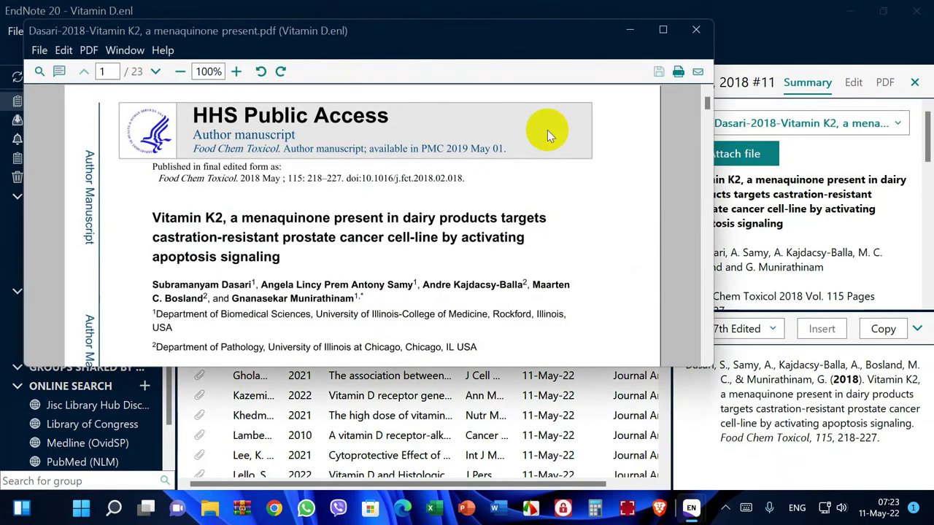
click(662, 30)
scroll(568, 194, down, 8)
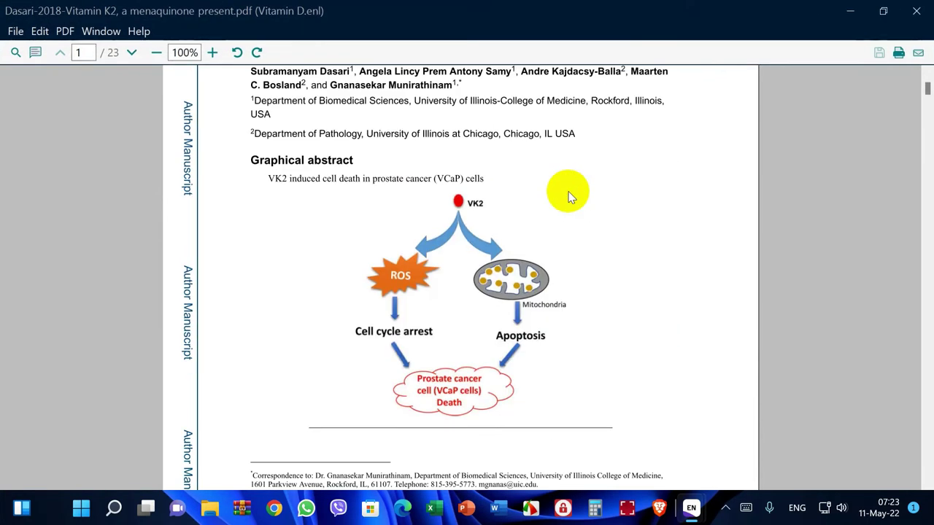
scroll(567, 194, down, 3)
scroll(912, 167, down, 20)
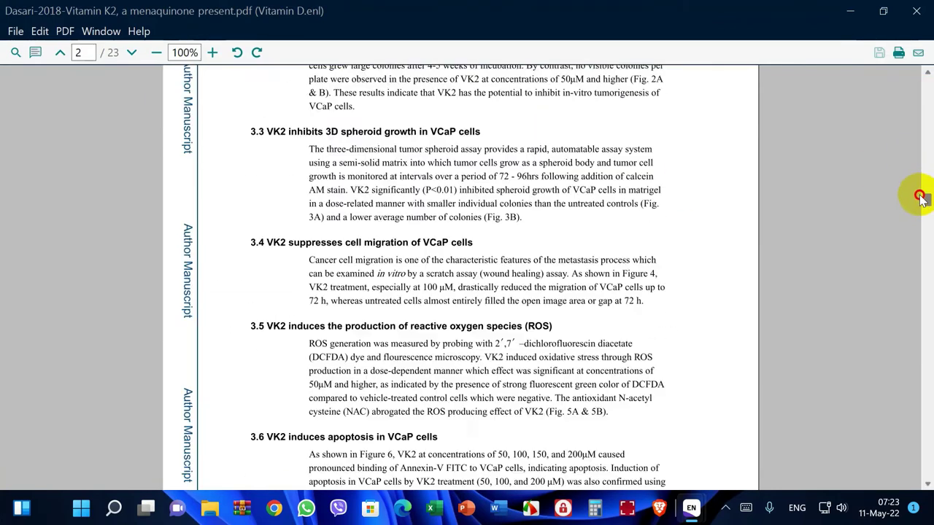
click(927, 12)
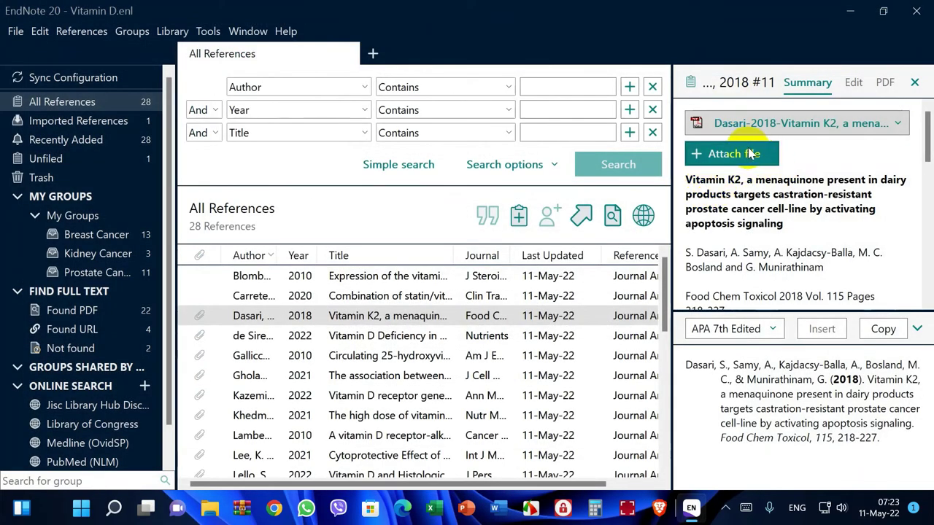
Step: Open the attached PDF of the 2010 Circulating 25-hydroxyvitamin D kidney cancer reference with Foxit PDF Reader, accept the security warning, and close the reader
click(266, 358)
click(897, 126)
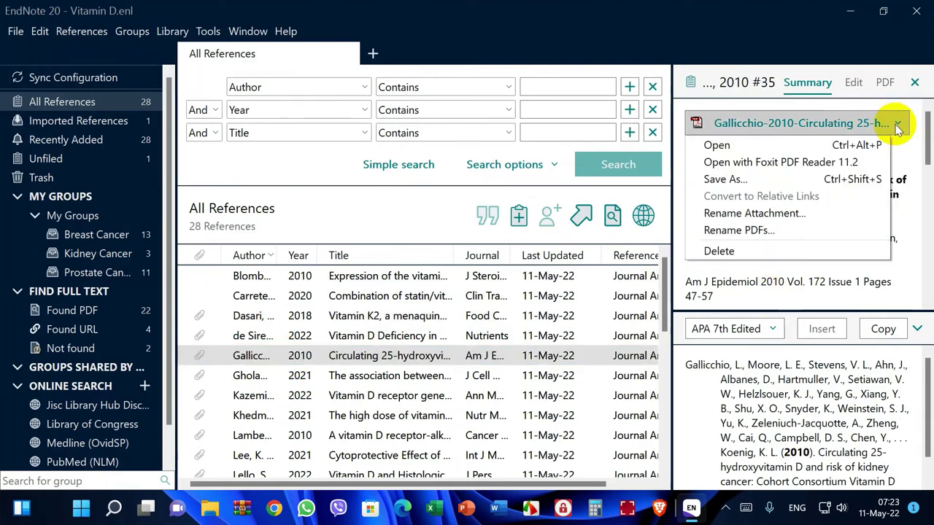
click(782, 163)
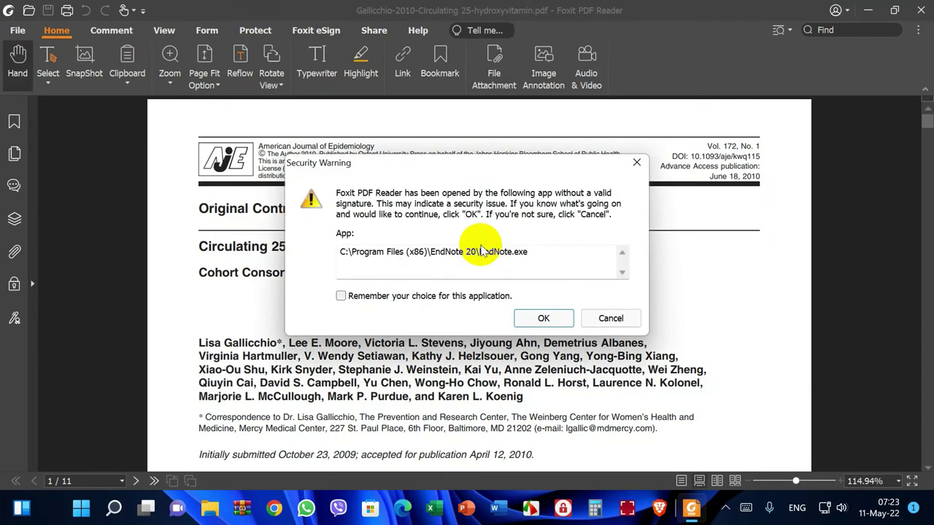
click(447, 295)
click(541, 319)
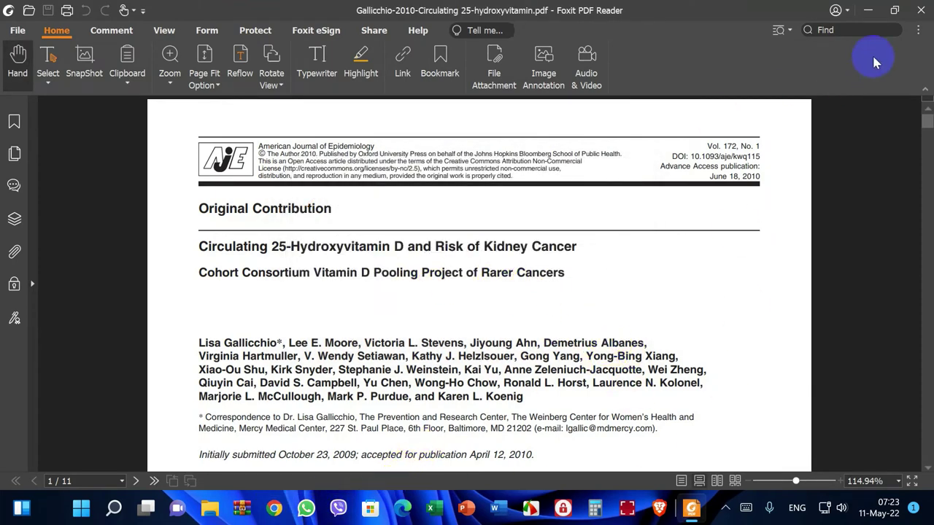
click(921, 11)
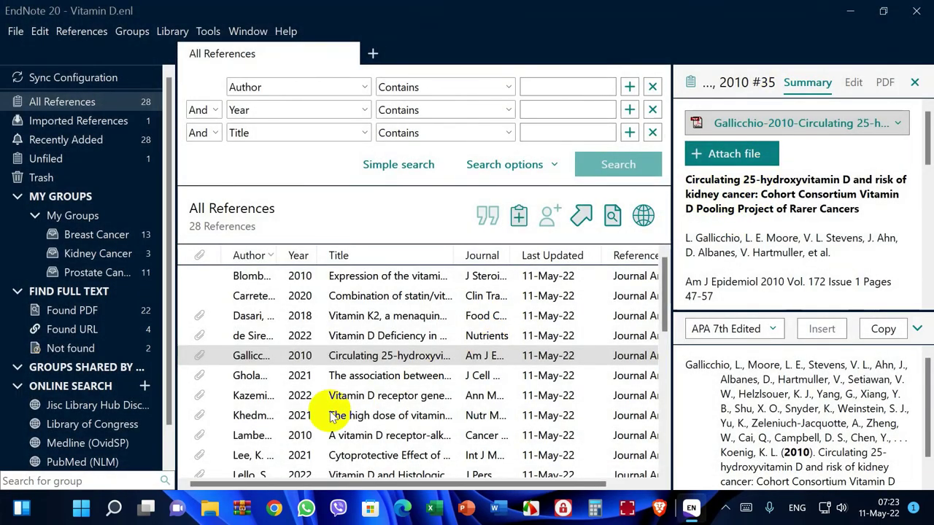
Step: Check the gene polymorphisms, statin/vitamin D and vitamin D receptor expression references for attached PDFs, and highlight the last one's title
click(380, 401)
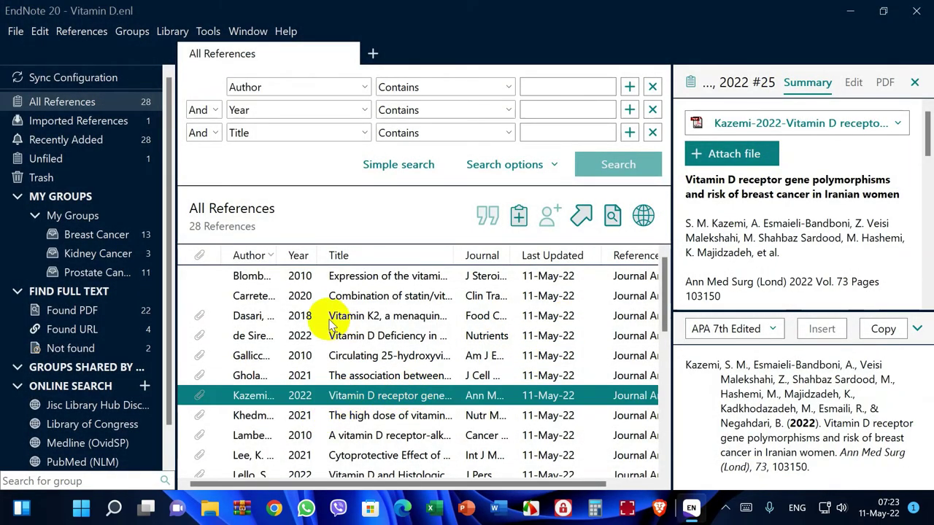
click(317, 296)
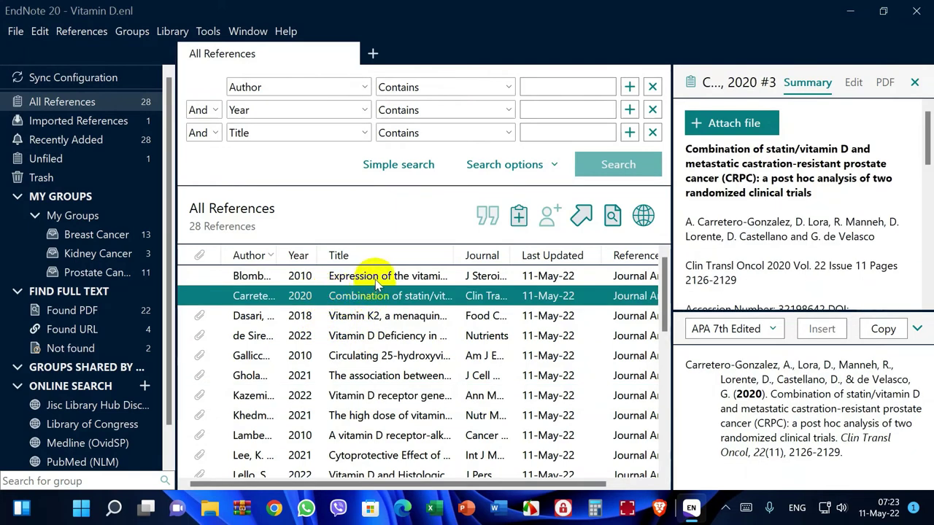
click(348, 277)
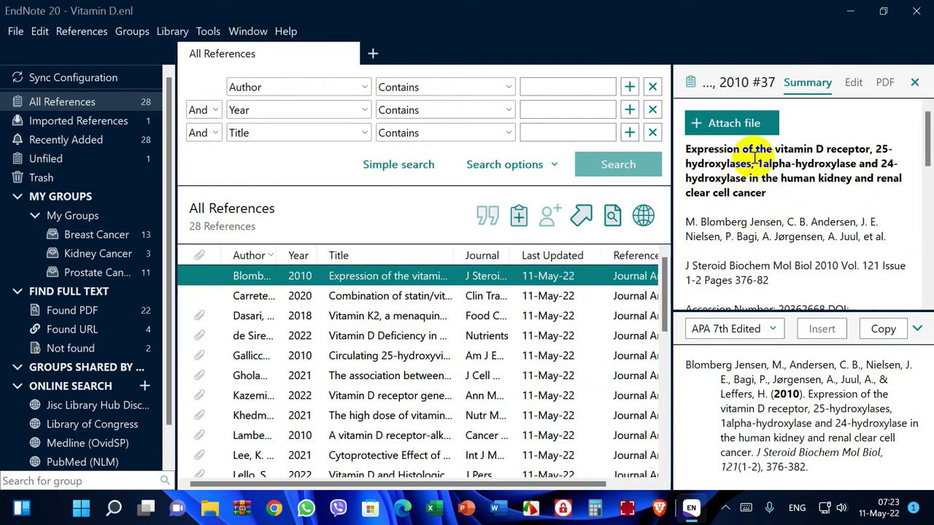
drag(688, 149, 761, 188)
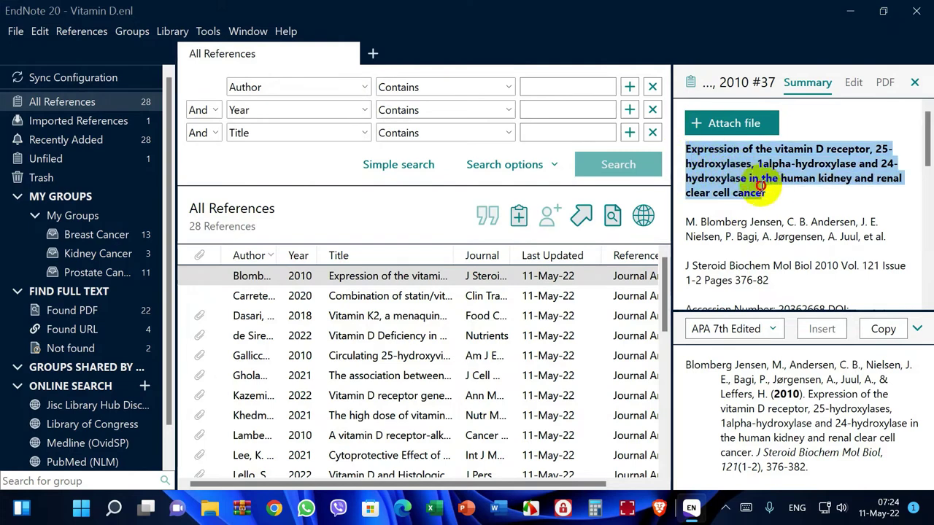
click(738, 127)
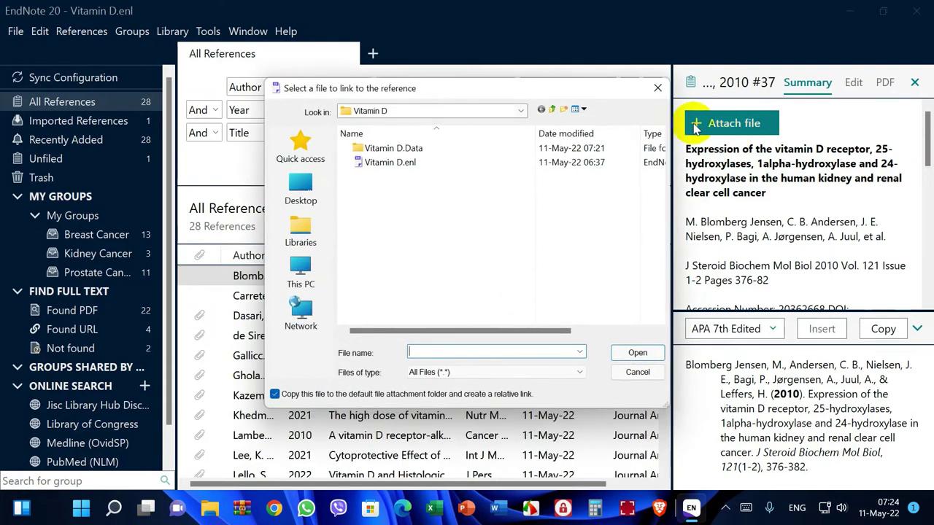
click(310, 186)
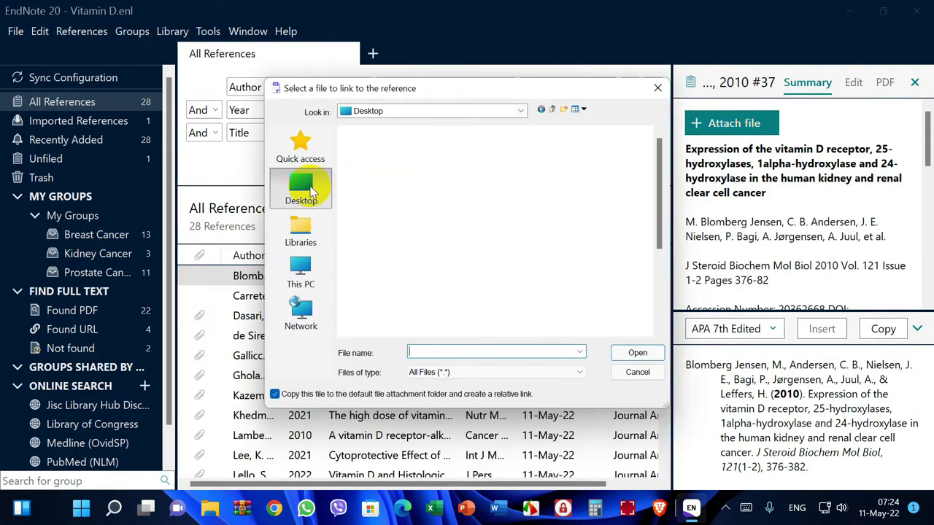
click(634, 373)
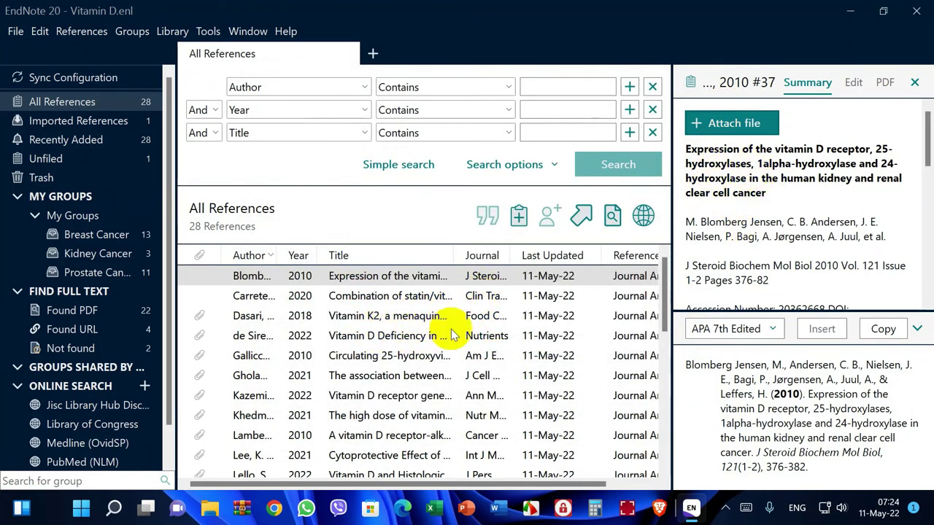
Step: Switch to Word, create a blank document, and display its EndNote 20 citation tools
scroll(452, 334, down, 6)
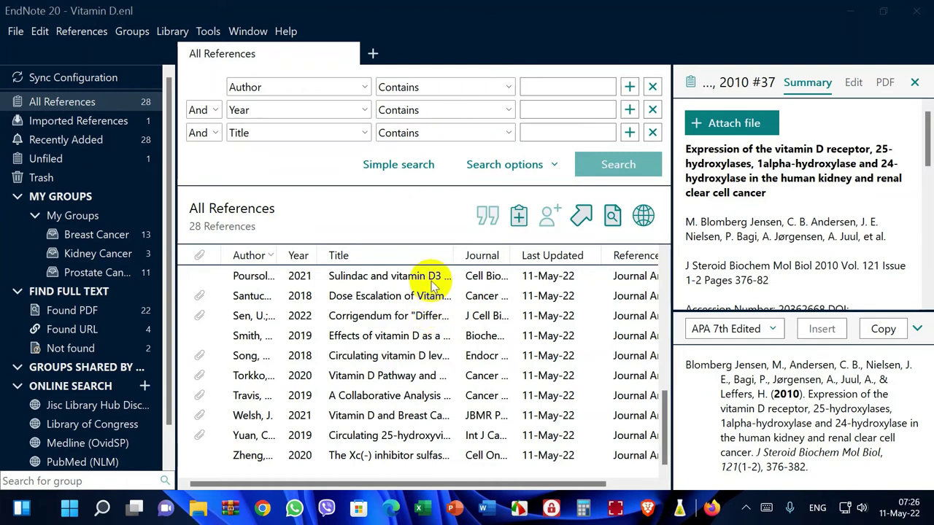
click(482, 508)
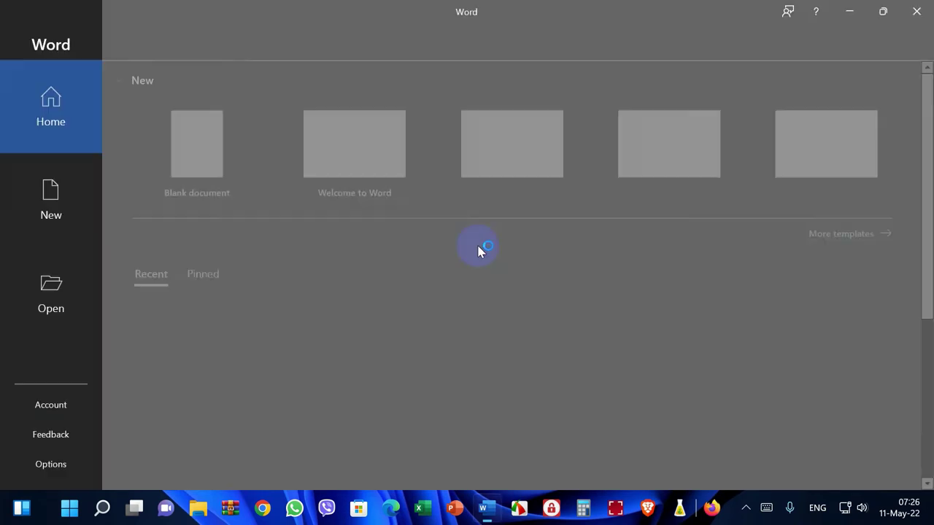
click(198, 168)
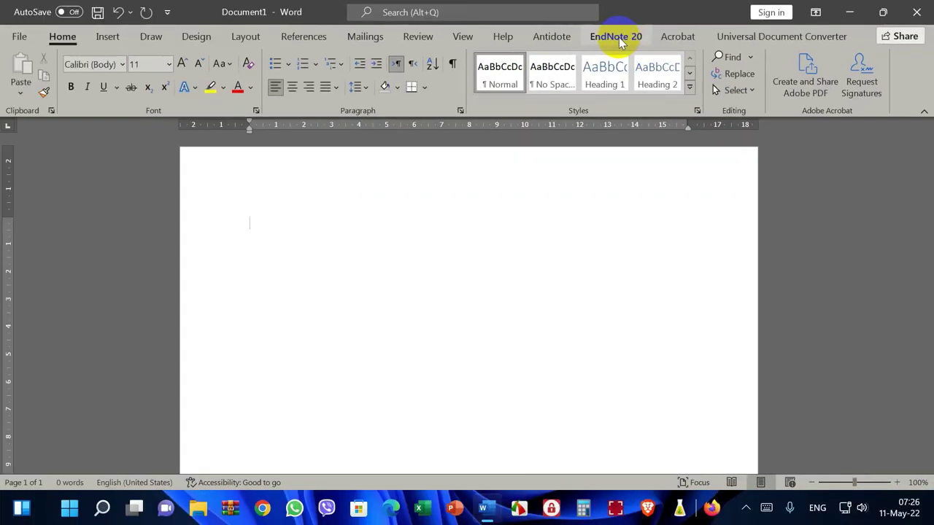
click(619, 40)
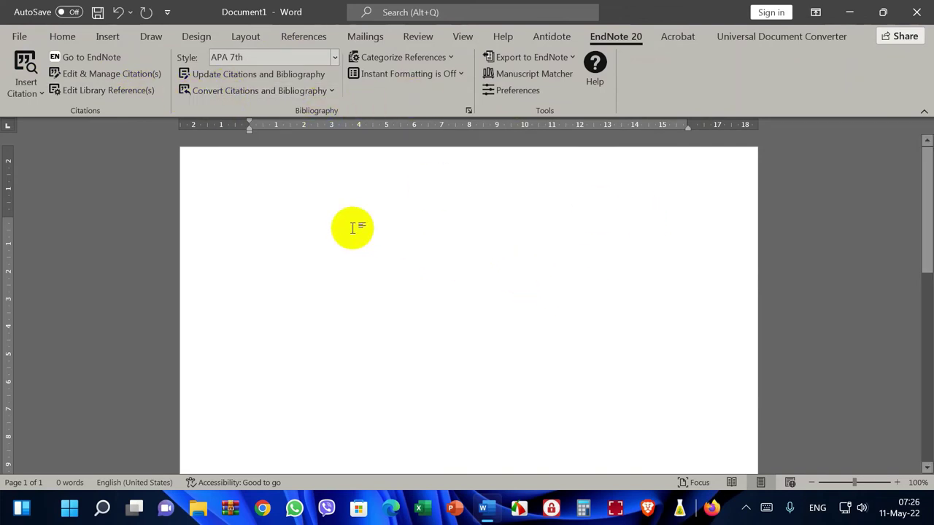
Step: Return to EndNote, open the attached PDF of the 2018 Dose Escalation of Vitamin D3 reference, and select text at the start of its abstract
click(493, 509)
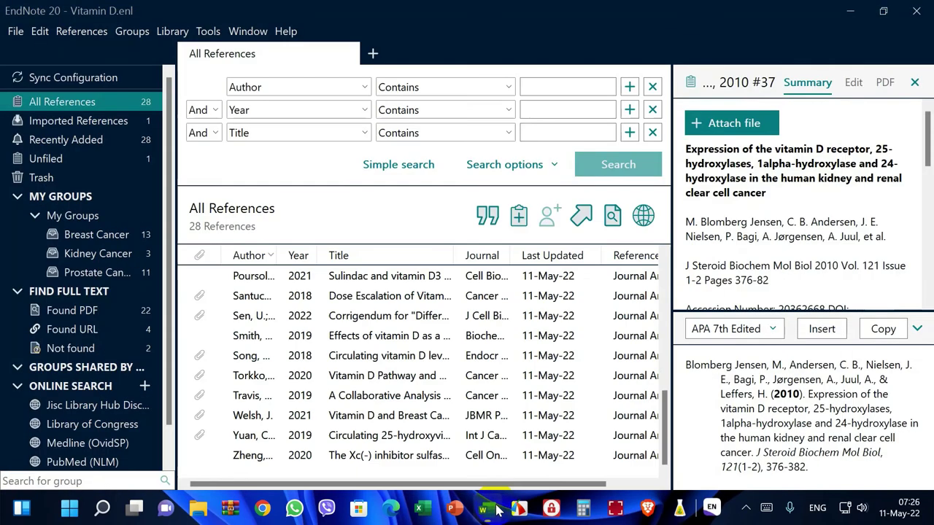
click(339, 299)
click(897, 124)
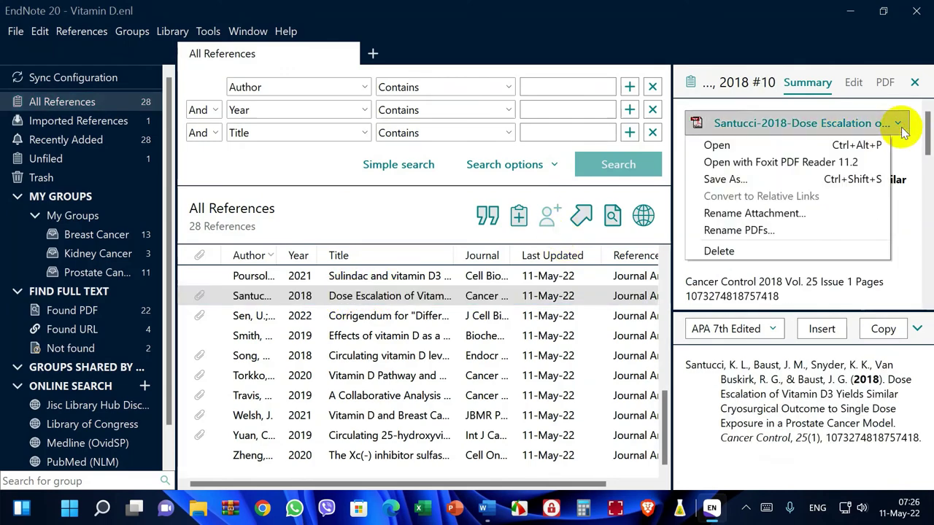
click(715, 145)
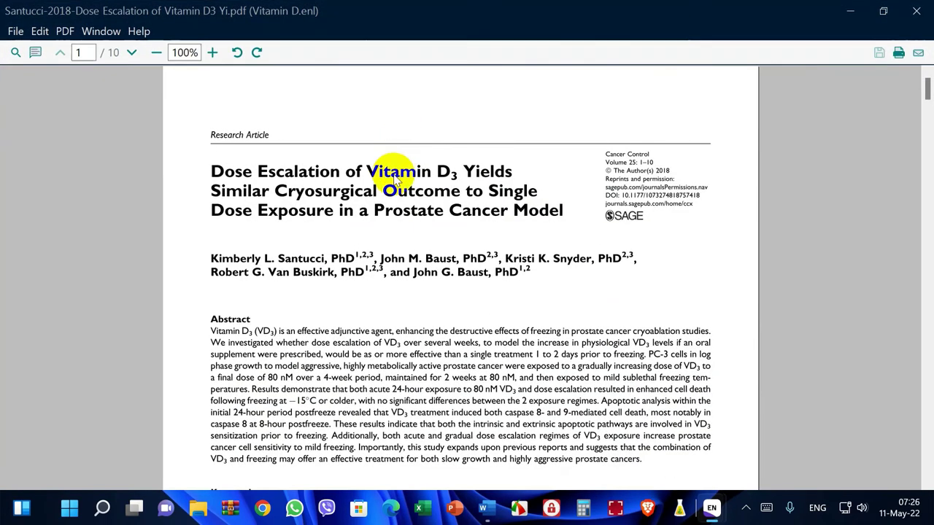
drag(255, 331, 337, 342)
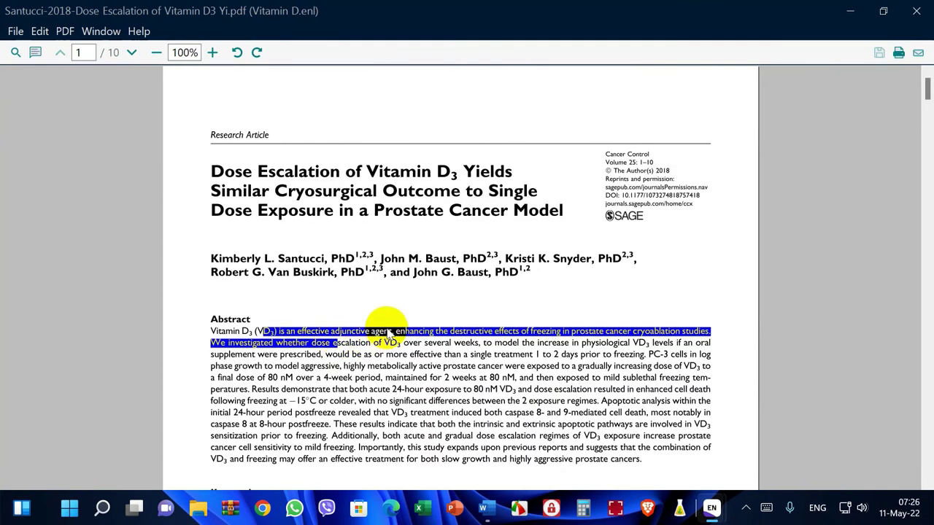